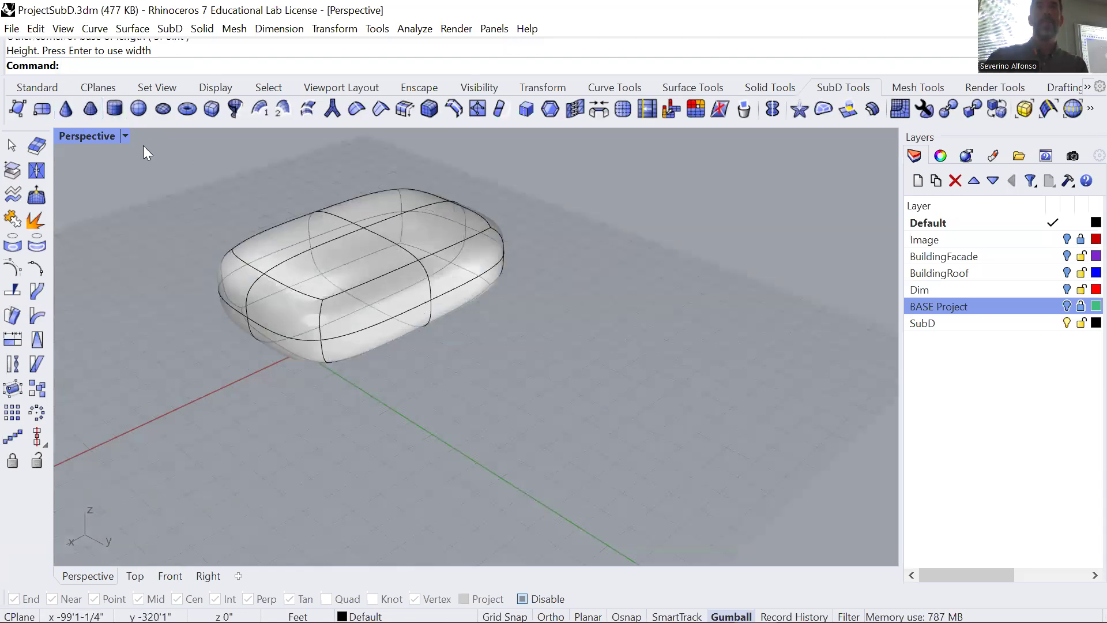
Try moving a single edge of the SubD box with the gumball, and undo the move.
scroll(298, 393, down, 3)
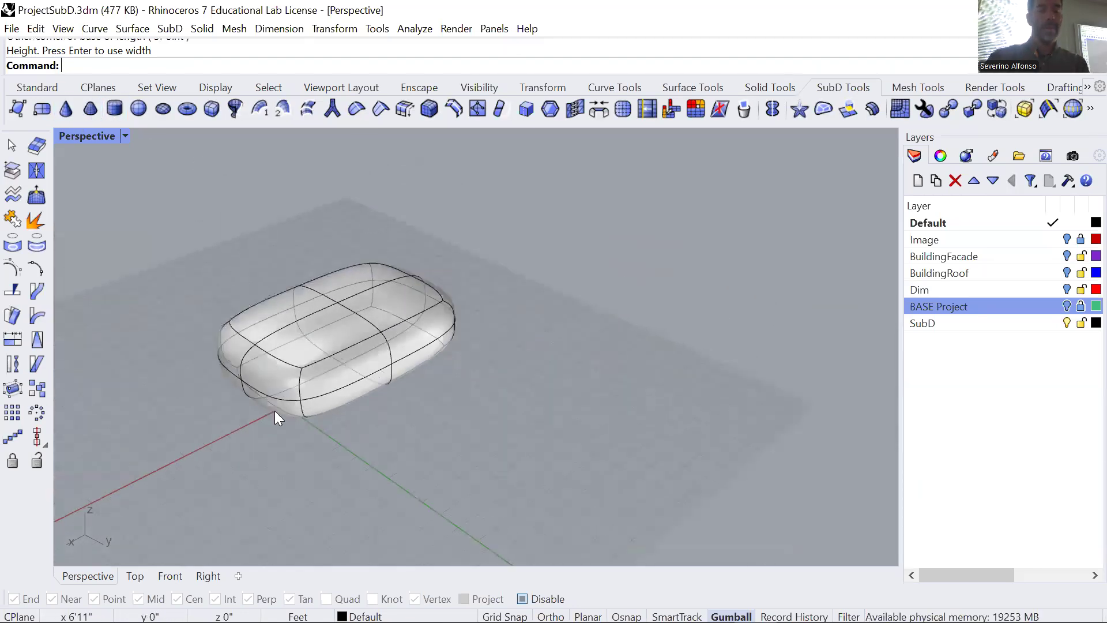
ctrl+shift+click(323, 360)
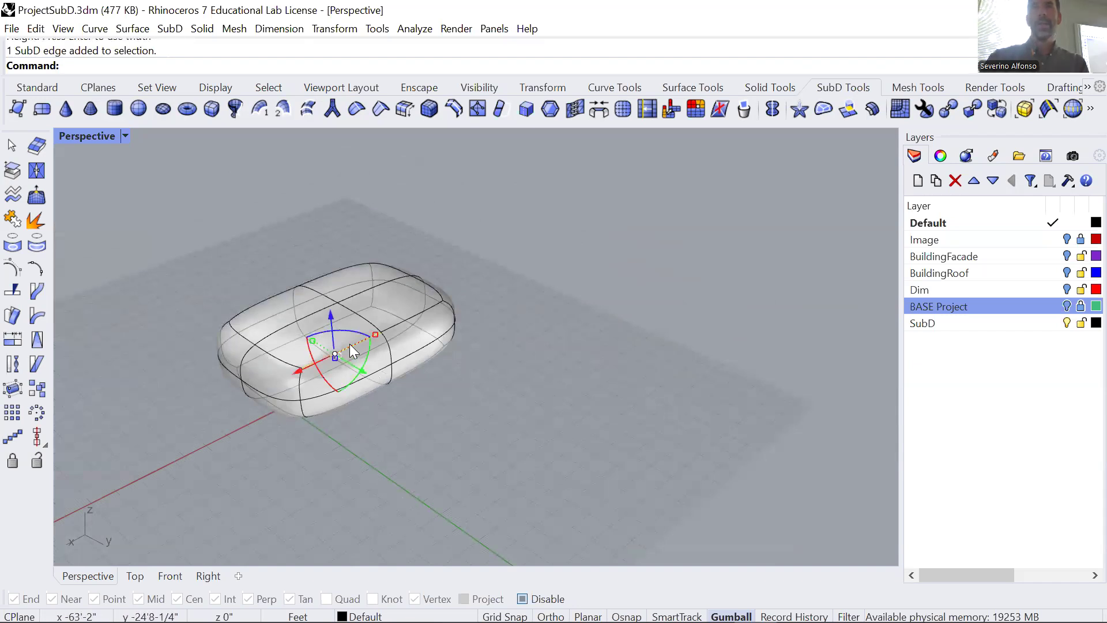
scroll(335, 334, up, 2)
mouse_move(320, 323)
mouse_down()
mouse_move(322, 177)
mouse_move(322, 323)
mouse_up()
key(ctrl+z)
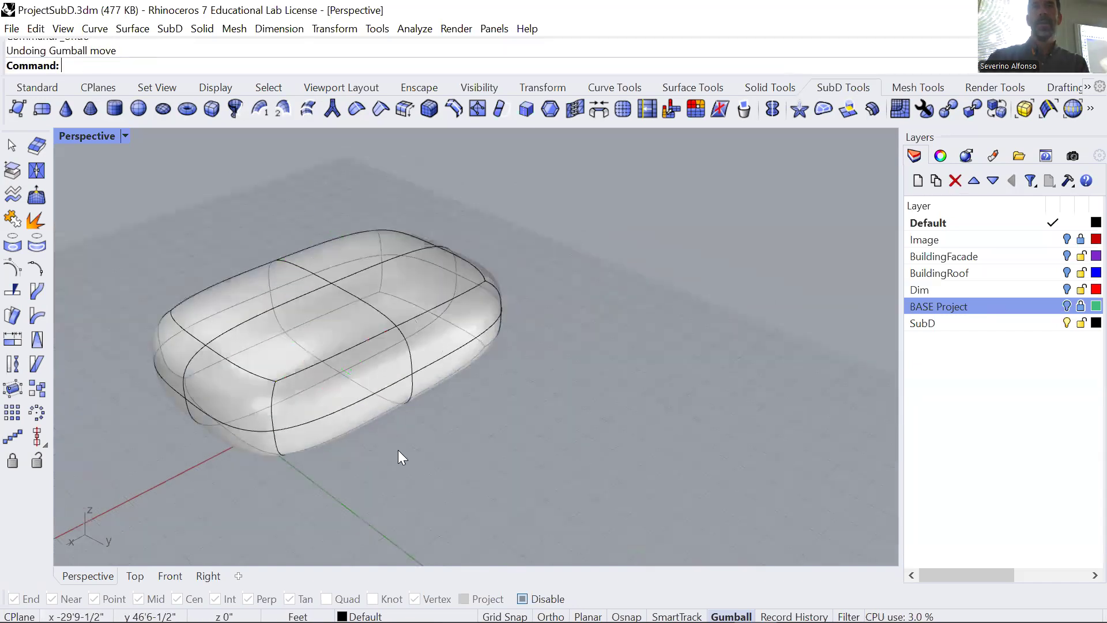
Try raising the middle vertex on top of the SubD box with the gumball, and undo the move.
ctrl+shift+click(216, 305)
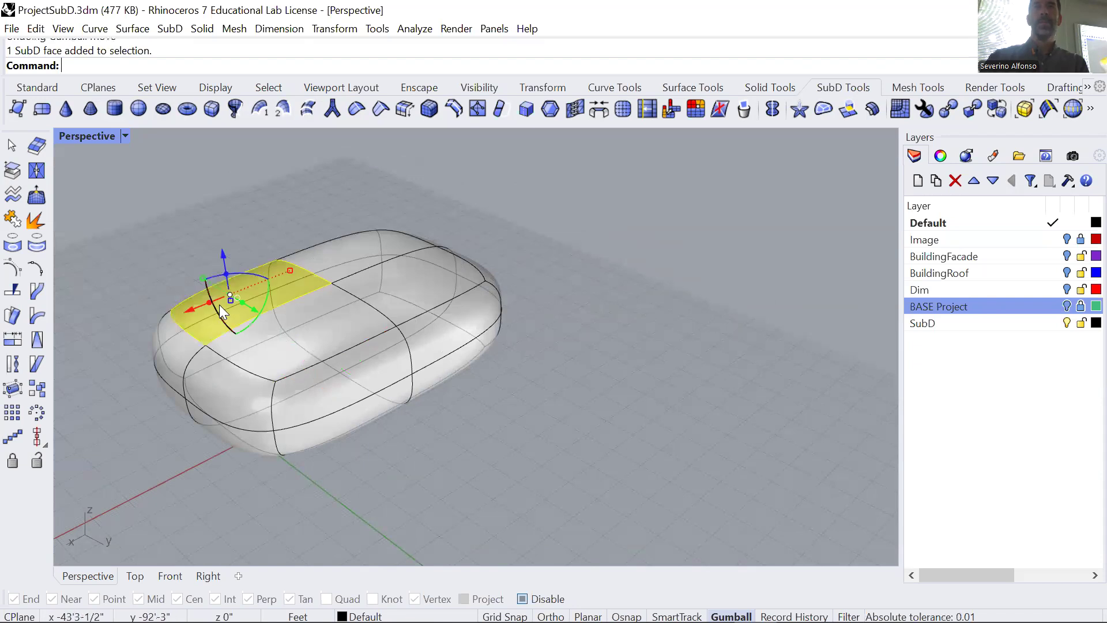
key(Escape)
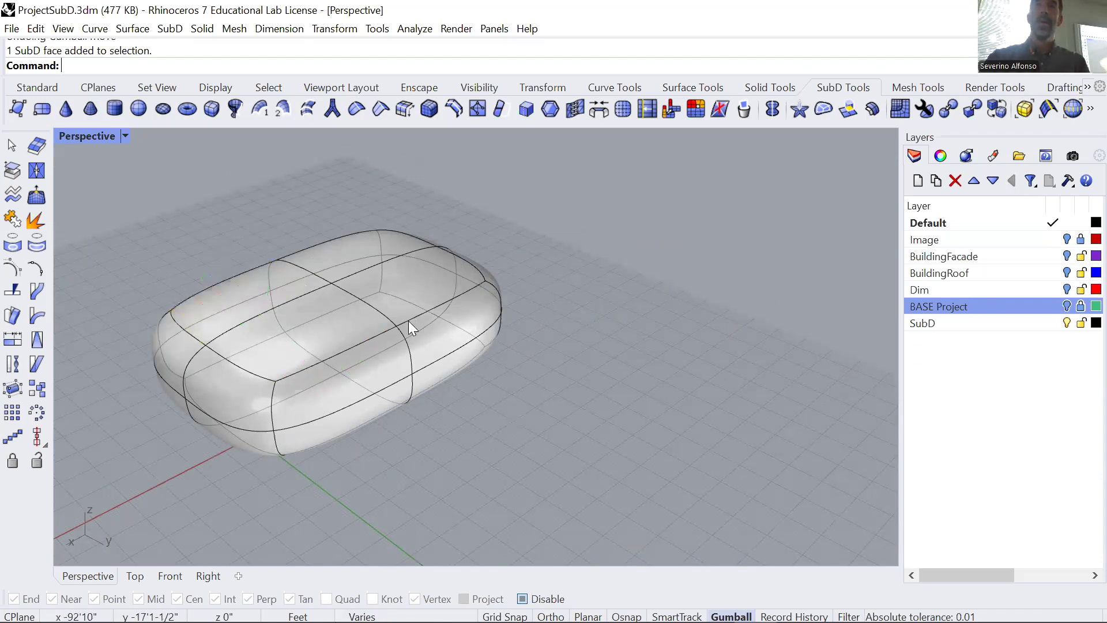
ctrl+shift+click(332, 283)
drag(326, 245, 326, 191)
key(ctrl+z)
scroll(421, 430, down, 2)
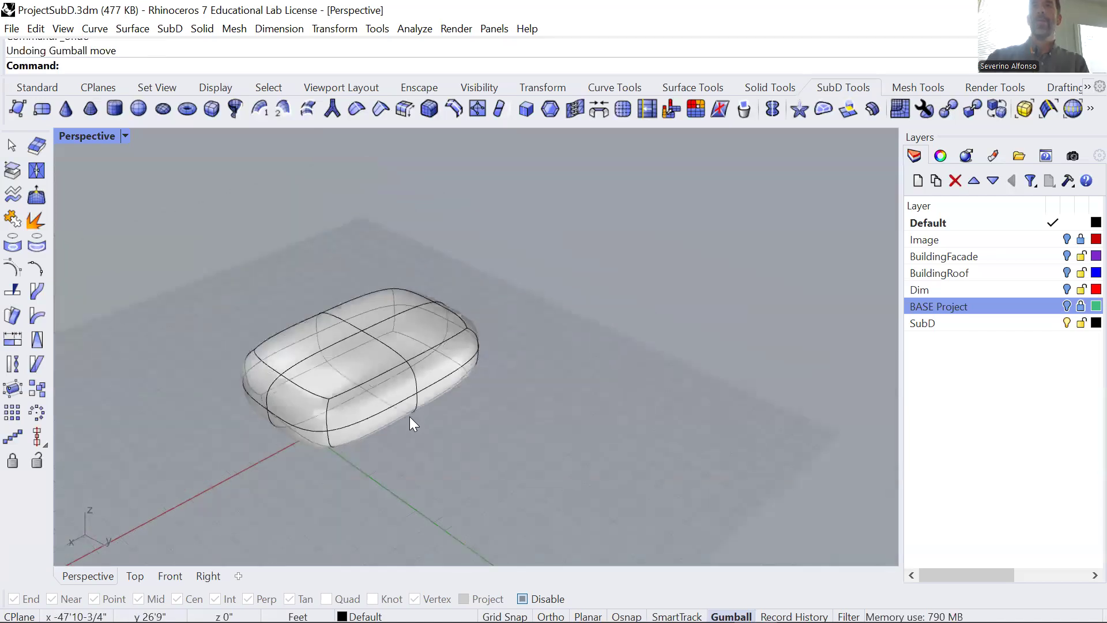
scroll(408, 386, up, 1)
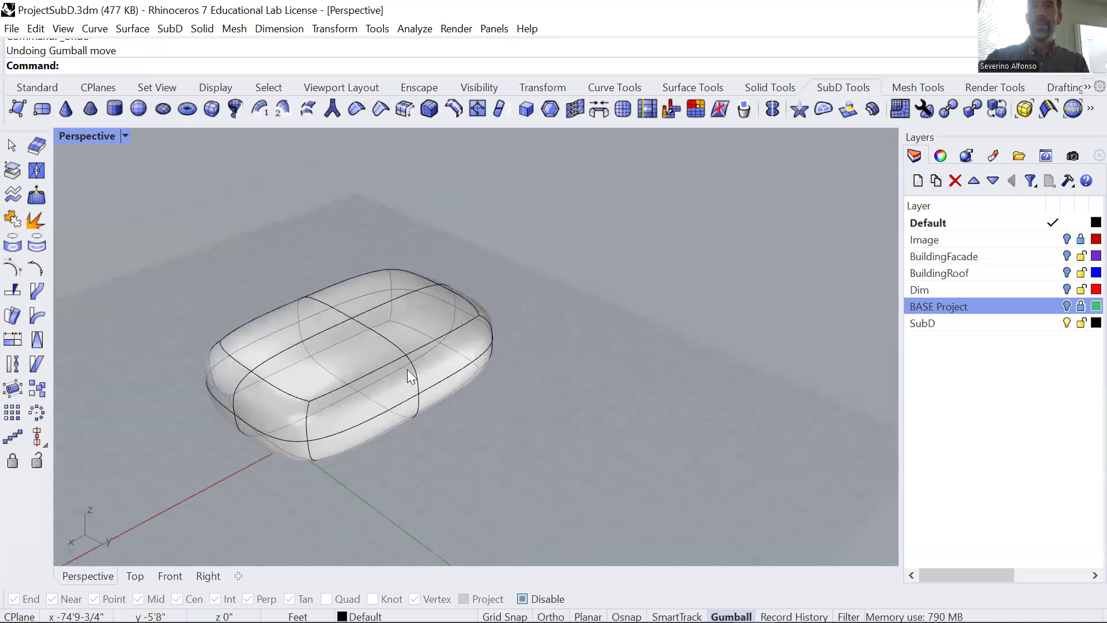
Try moving and scaling the edge loop around the middle of the SubD box, undoing each change.
double_click(374, 332)
drag(368, 359, 311, 328)
key(ctrl+z)
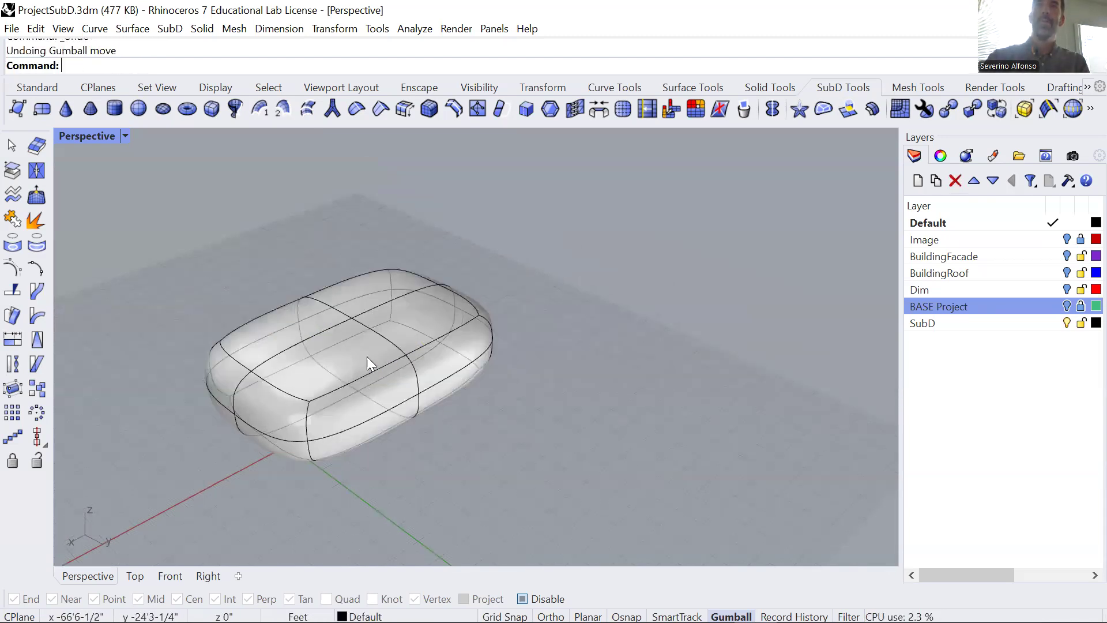
double_click(389, 344)
drag(357, 394, 424, 473)
key(ctrl+z)
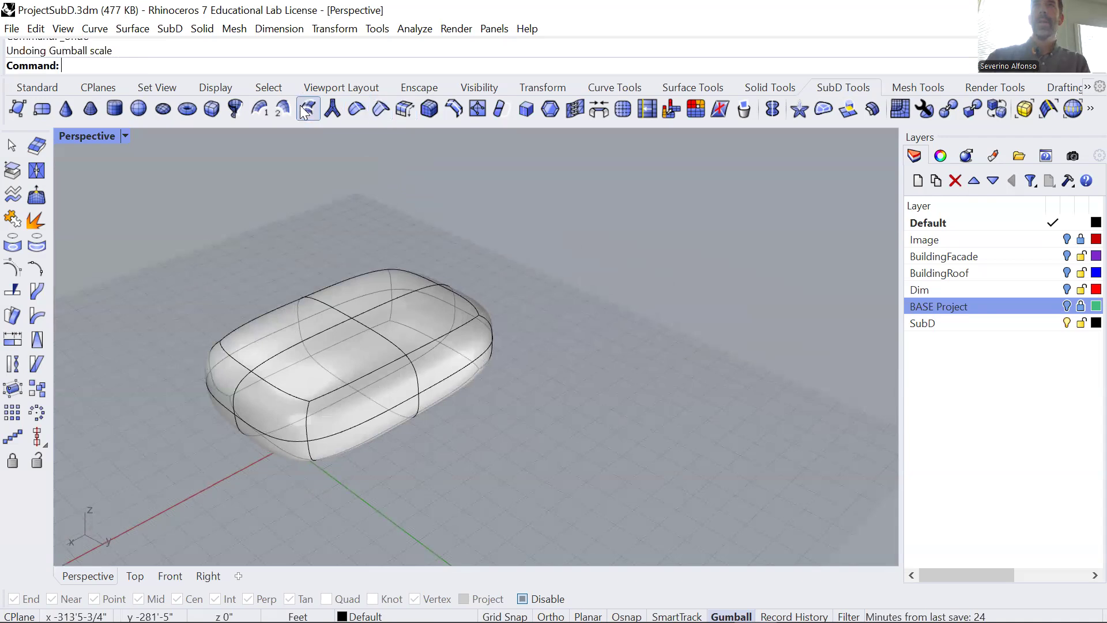
Insert a full SubD edge ring across the lengthwise edges, between the middle loop and the near end of the box.
right_click(453, 110)
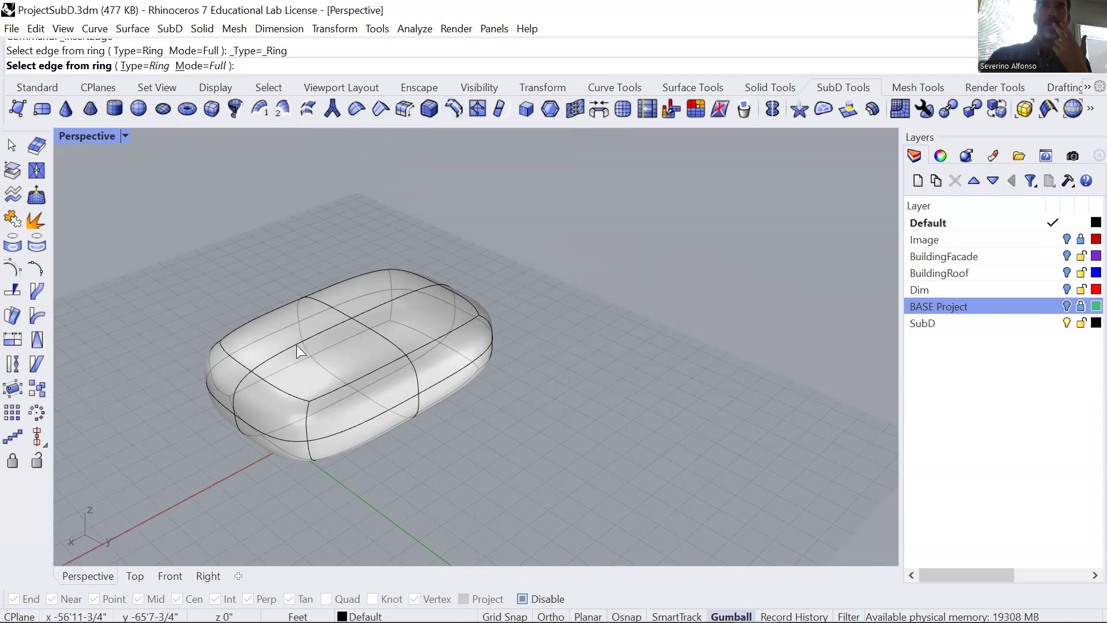
click(283, 352)
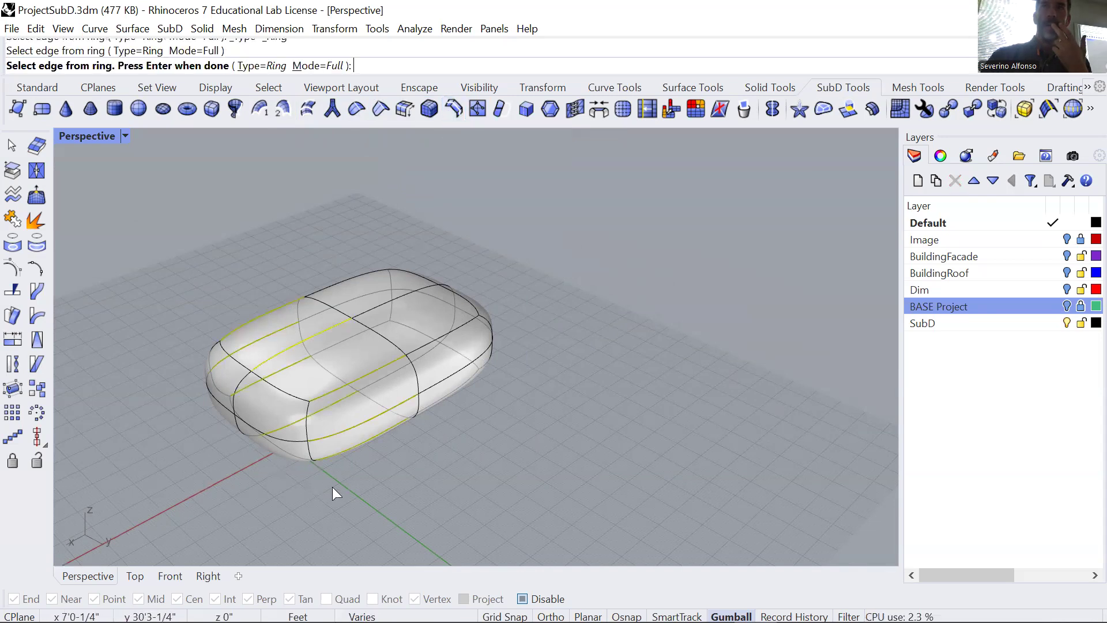
key(Return)
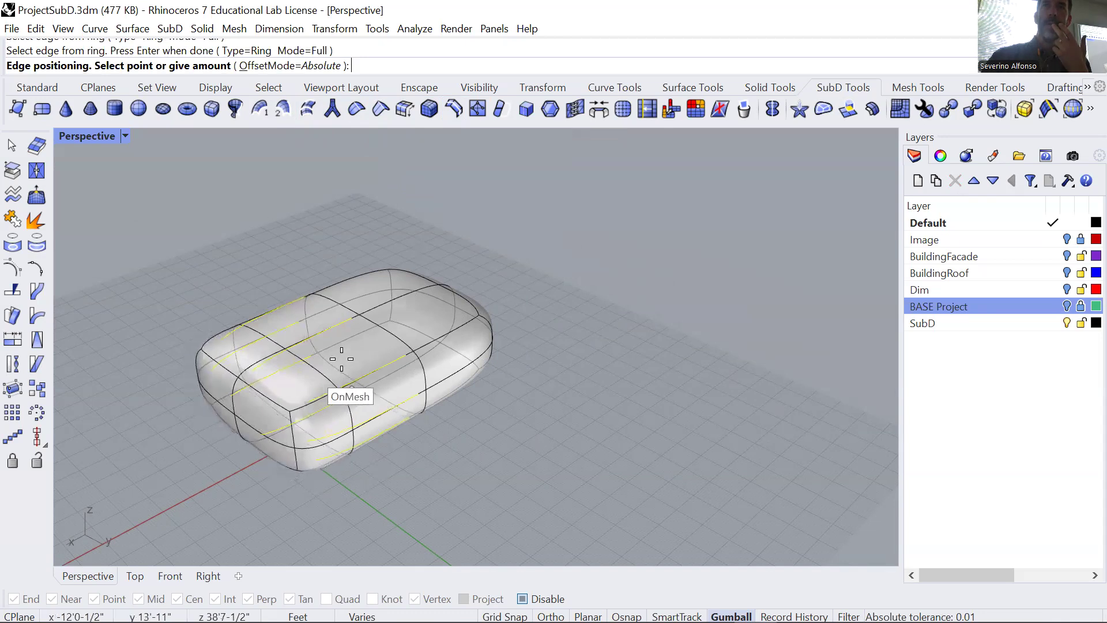
click(312, 378)
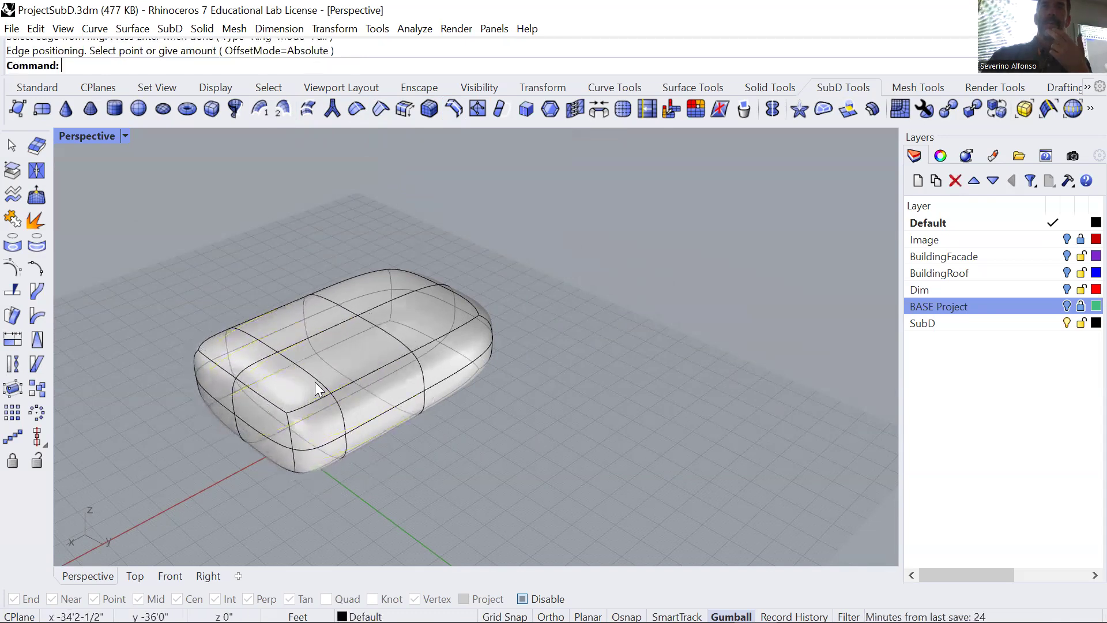
Insert a full SubD edge loop offset from the middle loop toward the far end of the box.
click(455, 106)
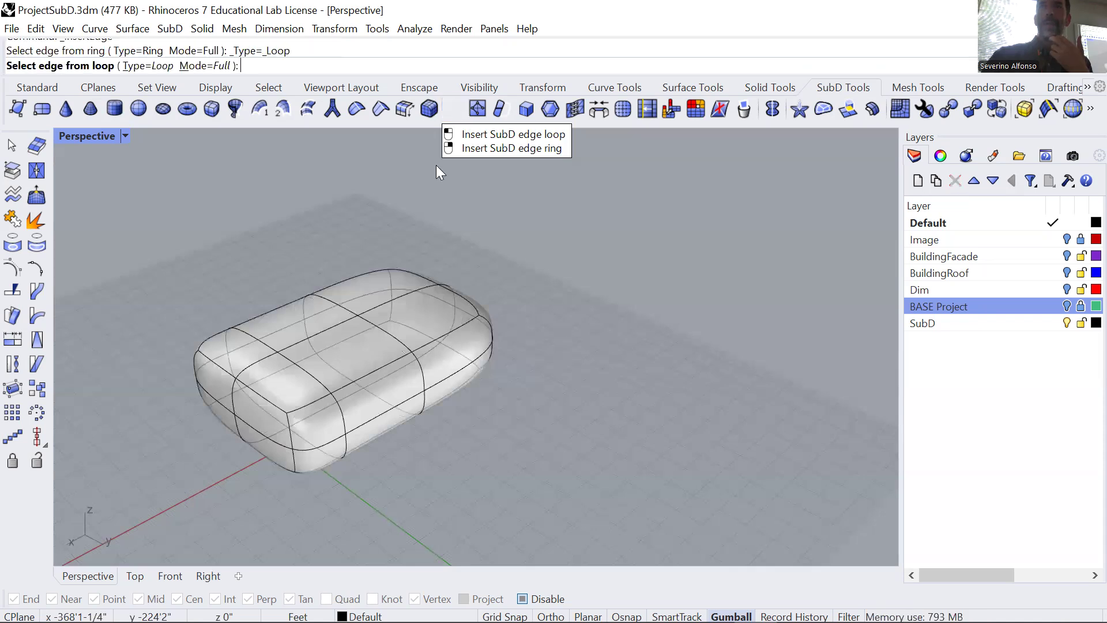
click(388, 332)
key(Return)
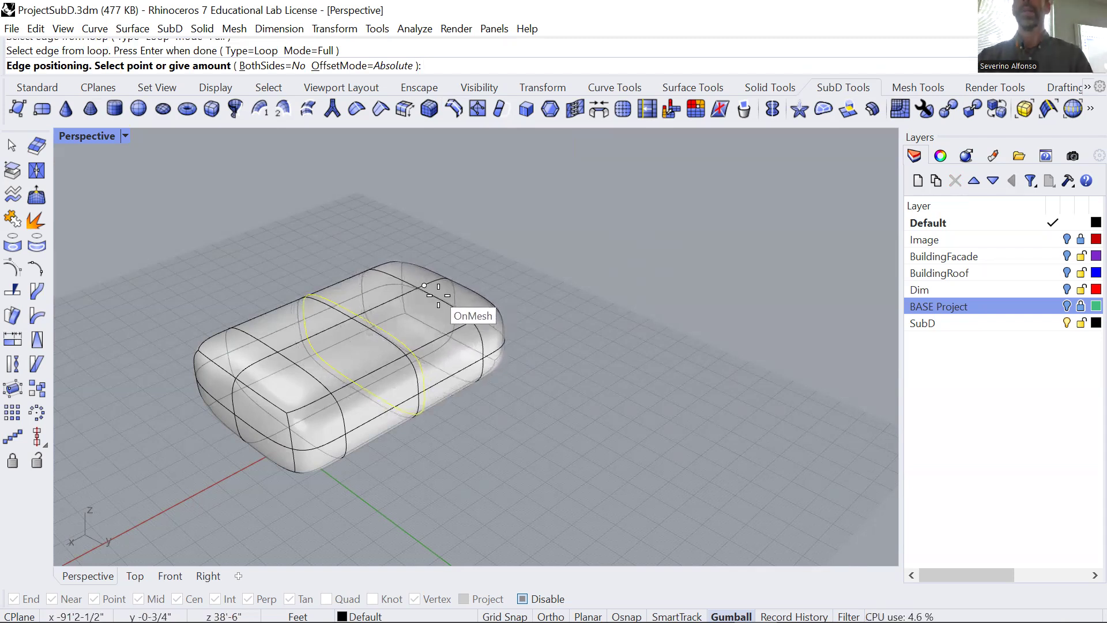
click(438, 295)
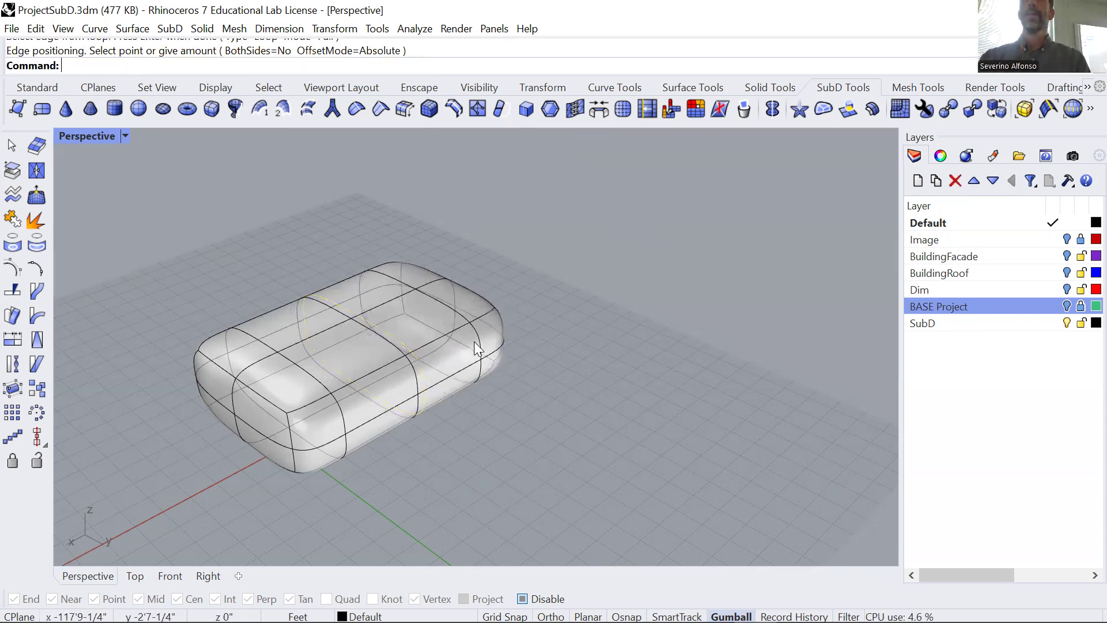
Try deleting a middle face on top of the box and raising the opening's edge loop, and undo both changes.
right_drag(451, 366, 374, 352)
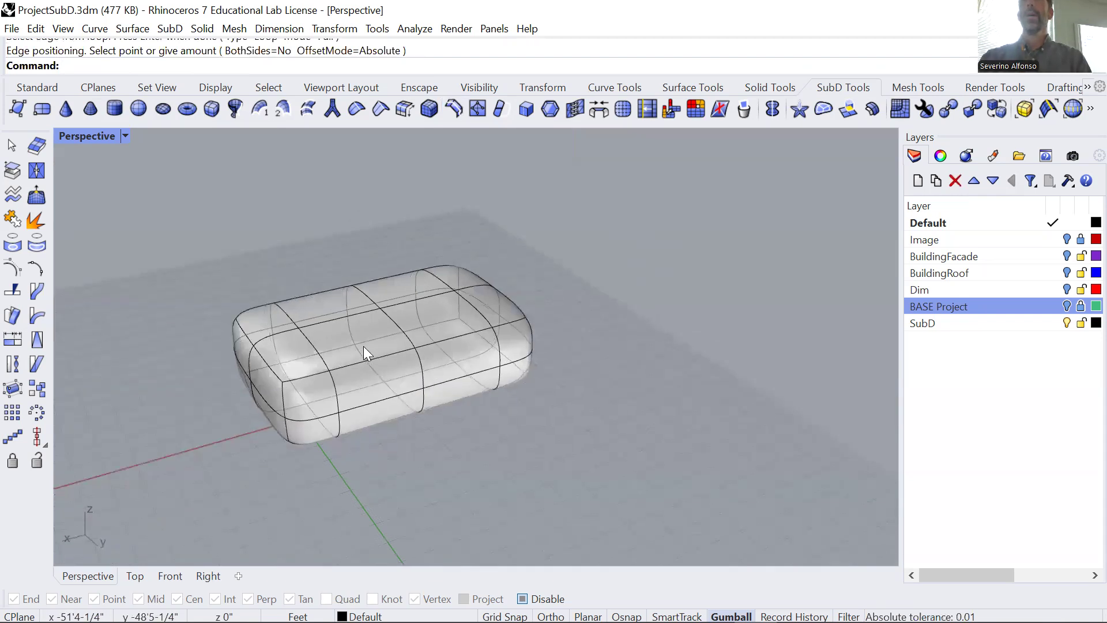
right_drag(380, 296, 417, 326)
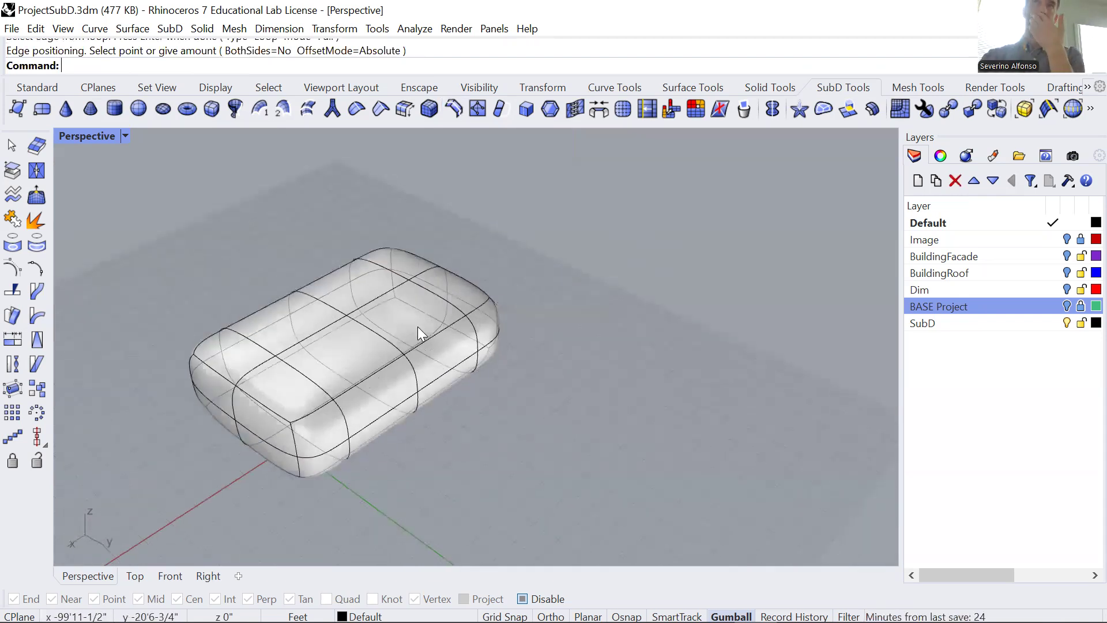
right_drag(360, 379, 361, 365)
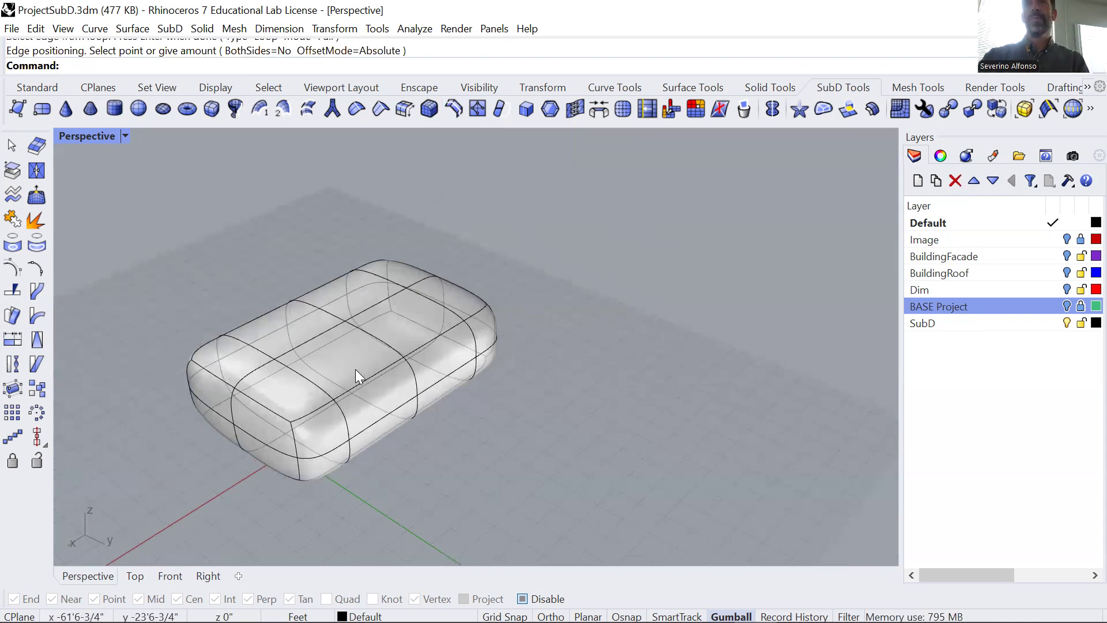
click(355, 369)
key(Escape)
ctrl+shift+click(335, 362)
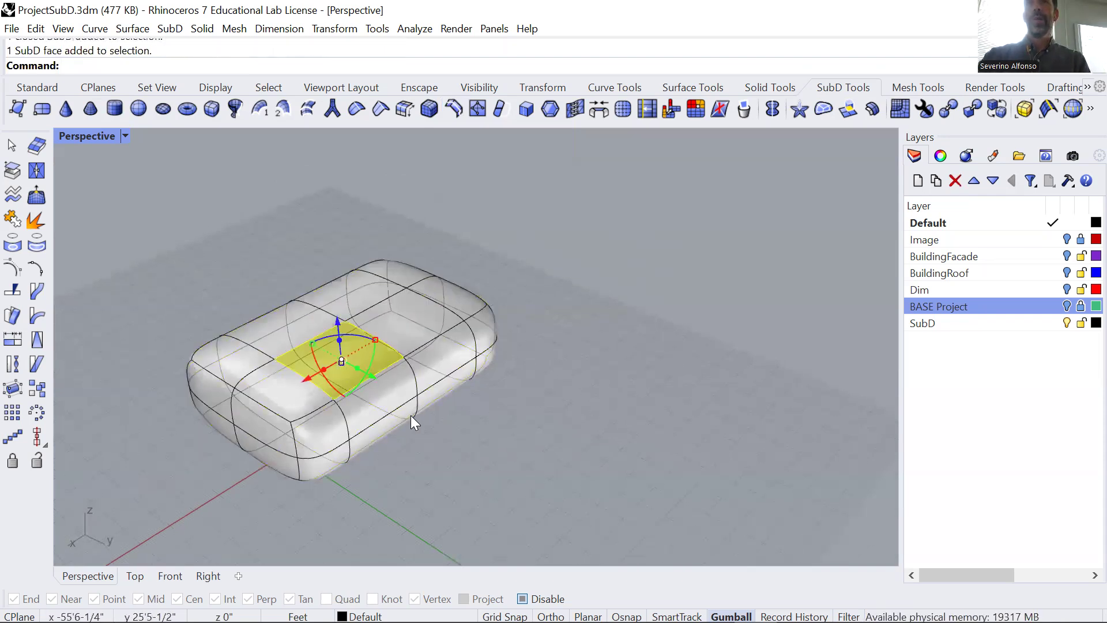
key(Delete)
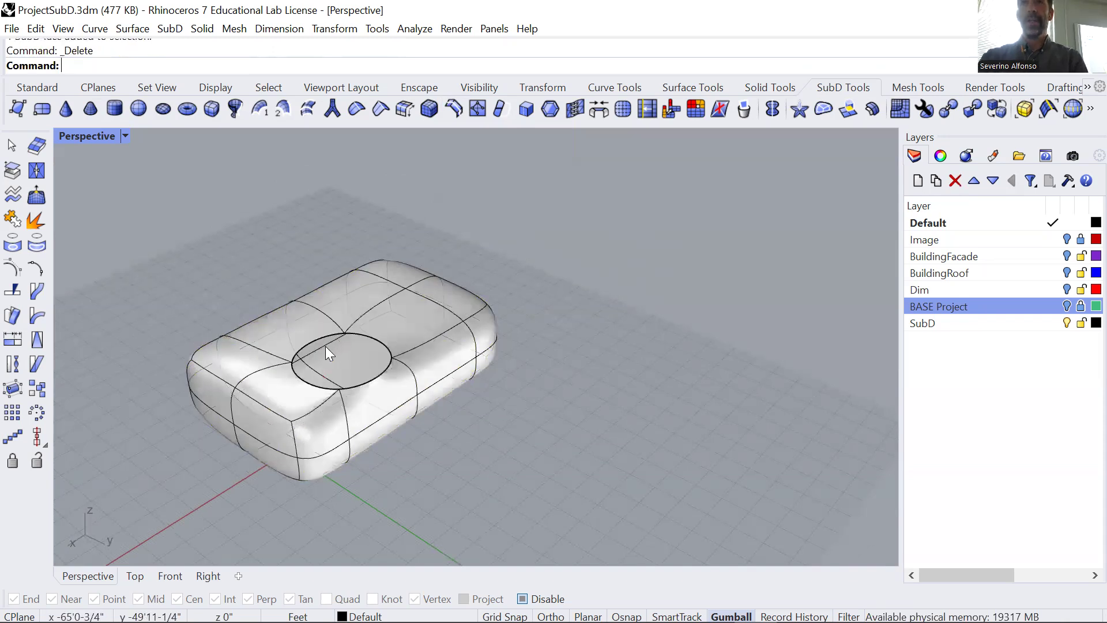
ctrl+shift+double_click(323, 334)
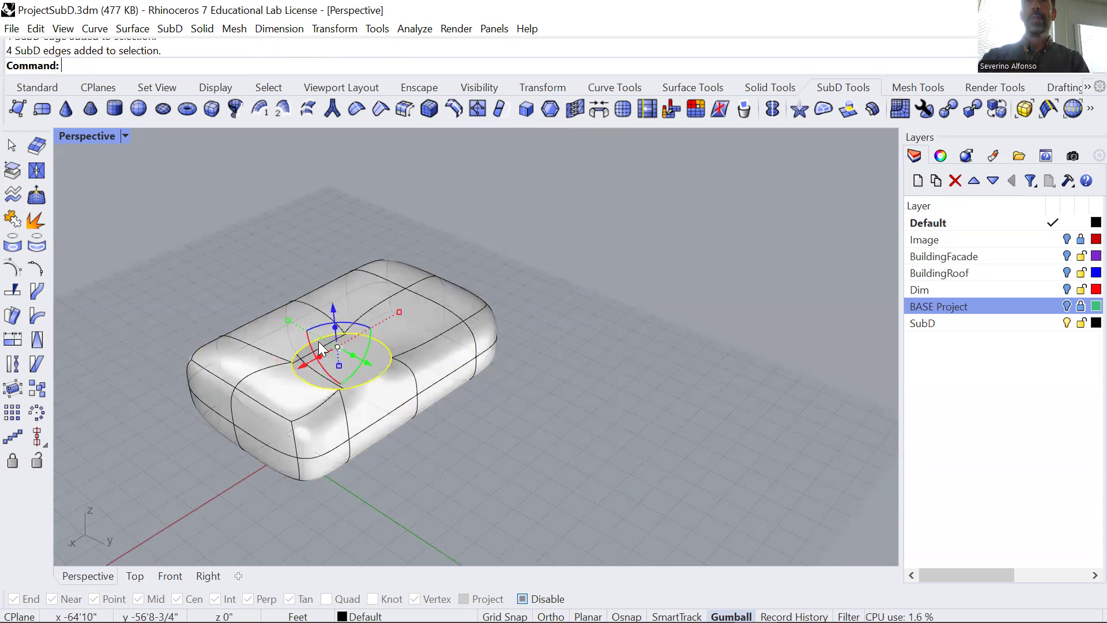
drag(332, 308, 345, 224)
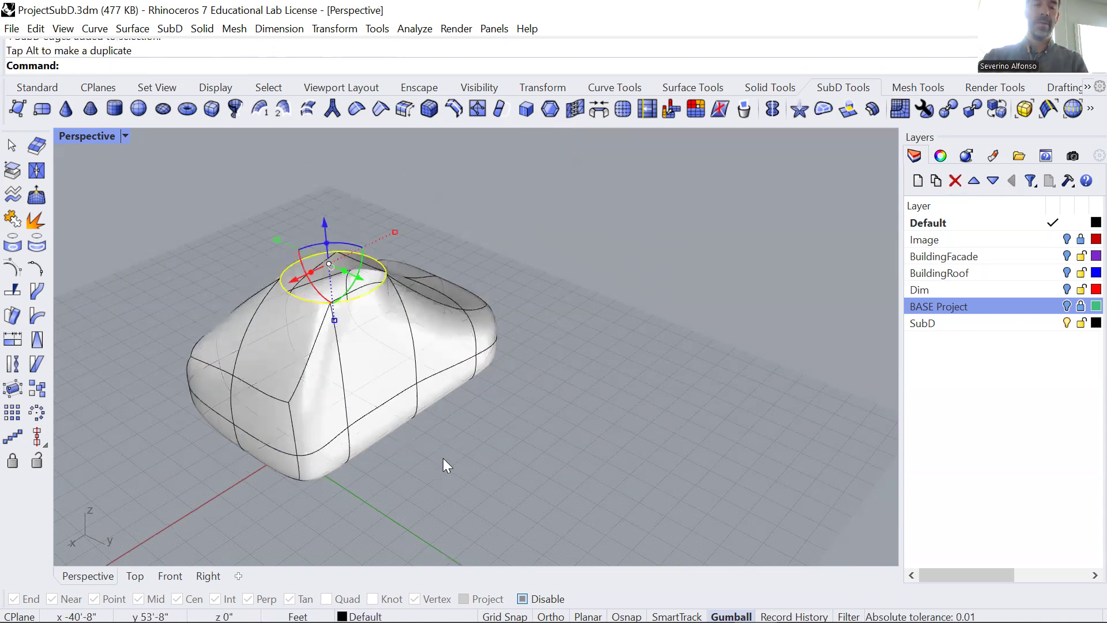
key(ctrl+z)
key(ctrl+z)
Copy the SubD box vertically above the original and stretch the copy along Z to make it taller.
click(408, 403)
scroll(408, 399, down, 5)
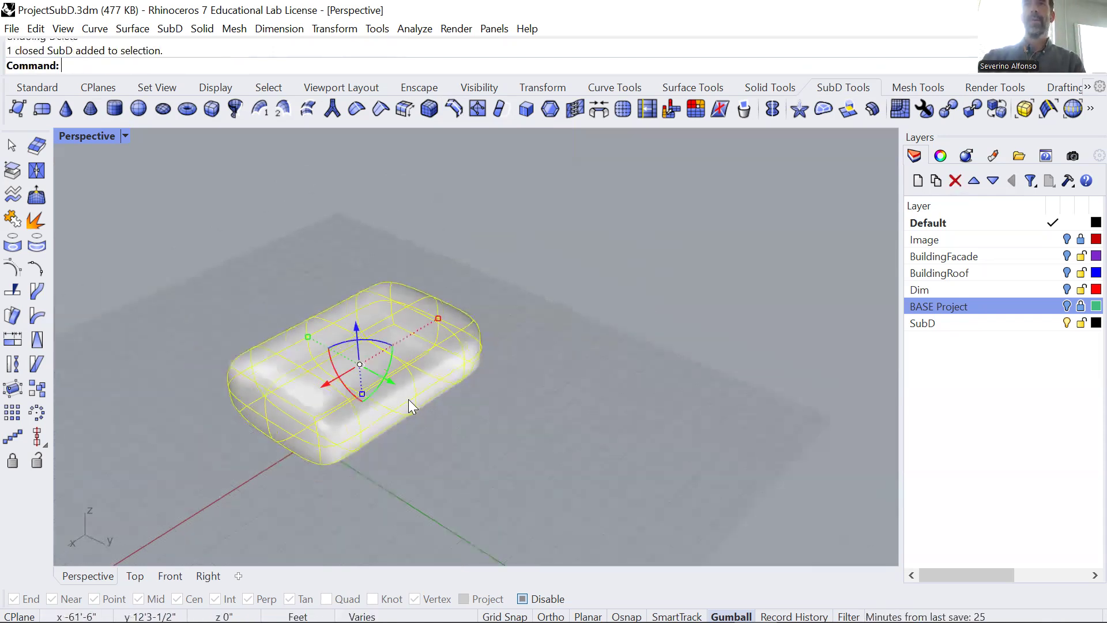
drag(376, 345, 382, 258)
key(alt)
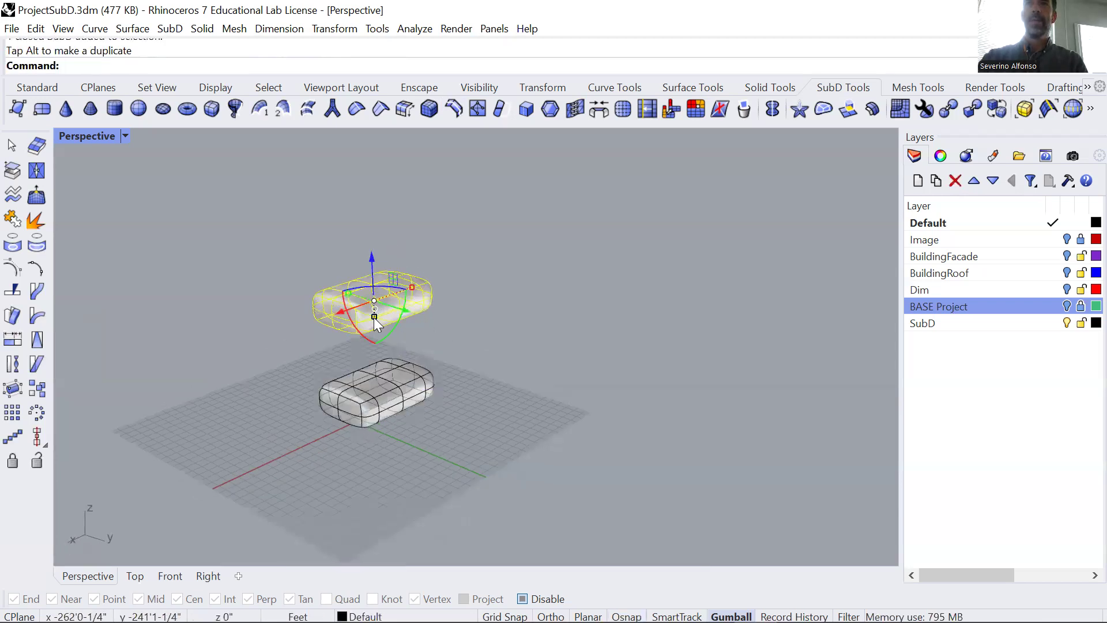
drag(374, 317, 373, 338)
click(408, 481)
Delete a middle face on the underside of the upper SubD box to open a hole facing the lower box.
scroll(405, 371, up, 4)
right_drag(354, 352, 334, 257)
scroll(360, 314, up, 4)
ctrl+shift+click(359, 311)
key(Delete)
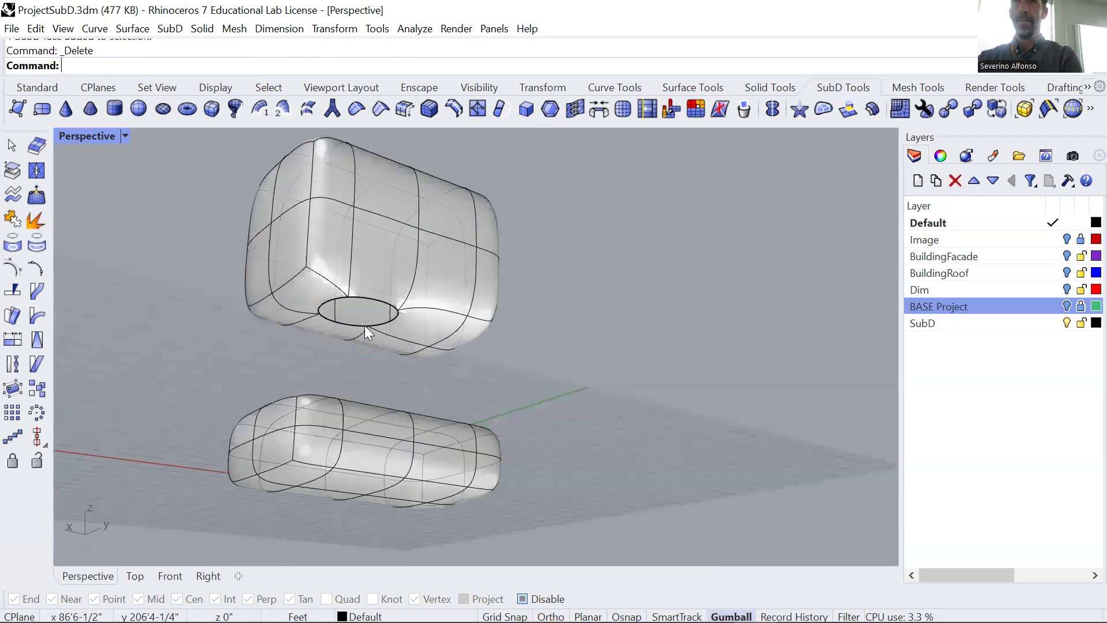
Pull the edge loop of the upper box's opening down toward the lower box.
ctrl+shift+click(364, 300)
ctrl+shift+double_click(364, 300)
drag(362, 279, 361, 314)
click(565, 395)
Delete the face on top of the lower SubD box directly below the upper box's opening.
right_drag(563, 398, 477, 481)
ctrl+shift+click(351, 397)
key(Delete)
Raise the edge loop of the lower box's opening by about 12 feet toward the upper box.
scroll(363, 424, up, 2)
ctrl+shift+click(360, 405)
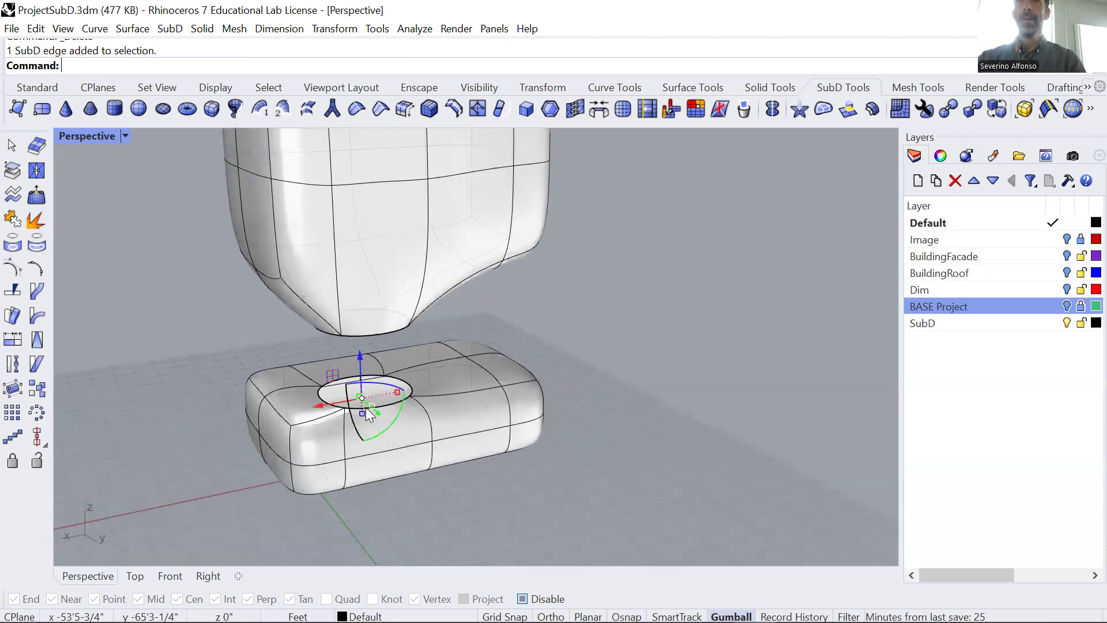
click(455, 487)
ctrl+shift+double_click(387, 405)
mouse_move(370, 333)
mouse_down()
mouse_move(359, 295)
mouse_move(365, 322)
mouse_up()
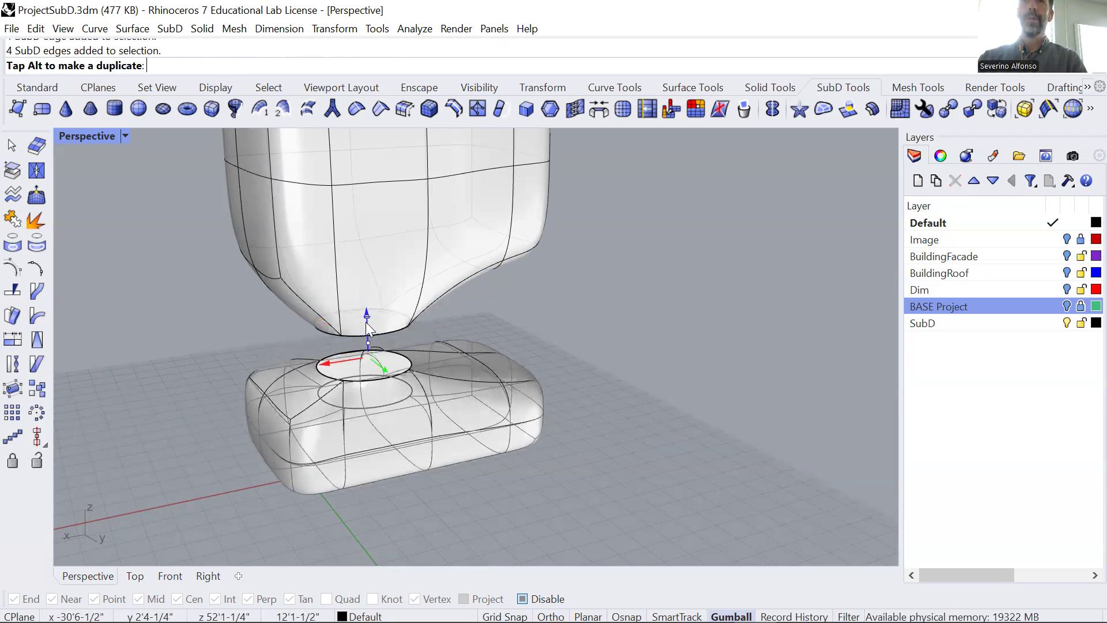
click(619, 484)
Bridge the edge loop of the upper box's opening to the edge loop of the lower box's opening.
right_drag(531, 360, 439, 336)
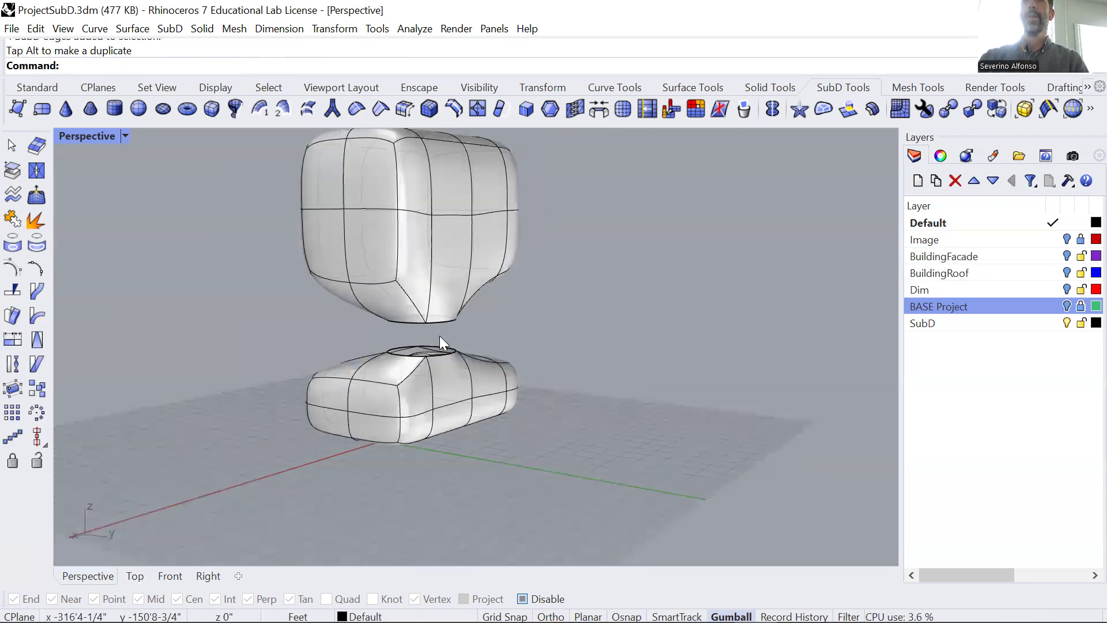
click(599, 109)
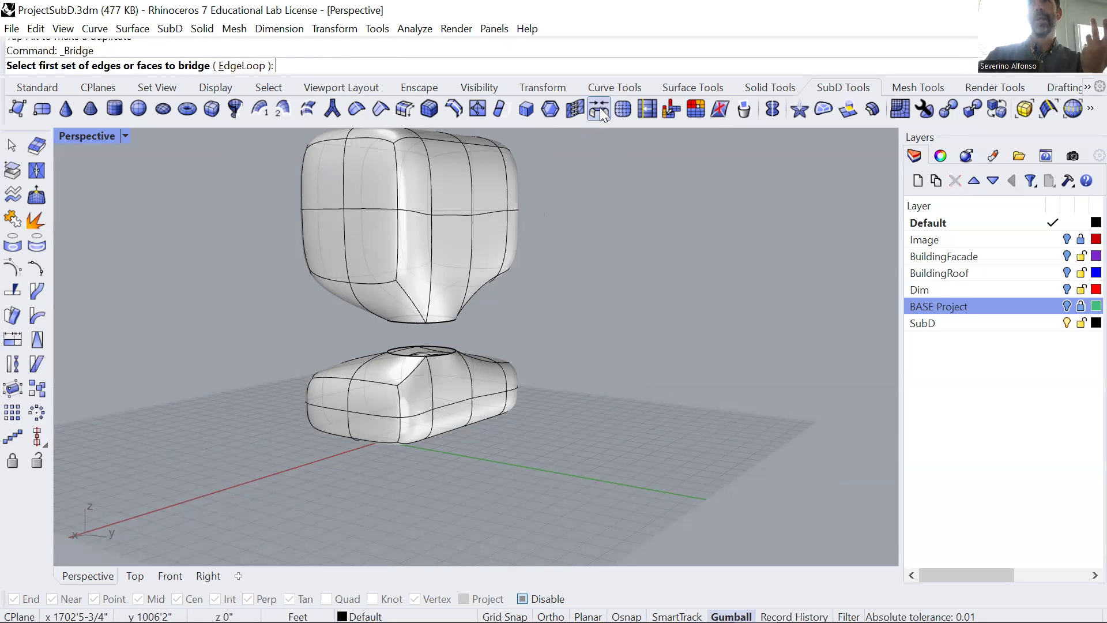
right_drag(454, 334, 411, 353)
scroll(430, 324, up, 2)
click(418, 295)
key(Return)
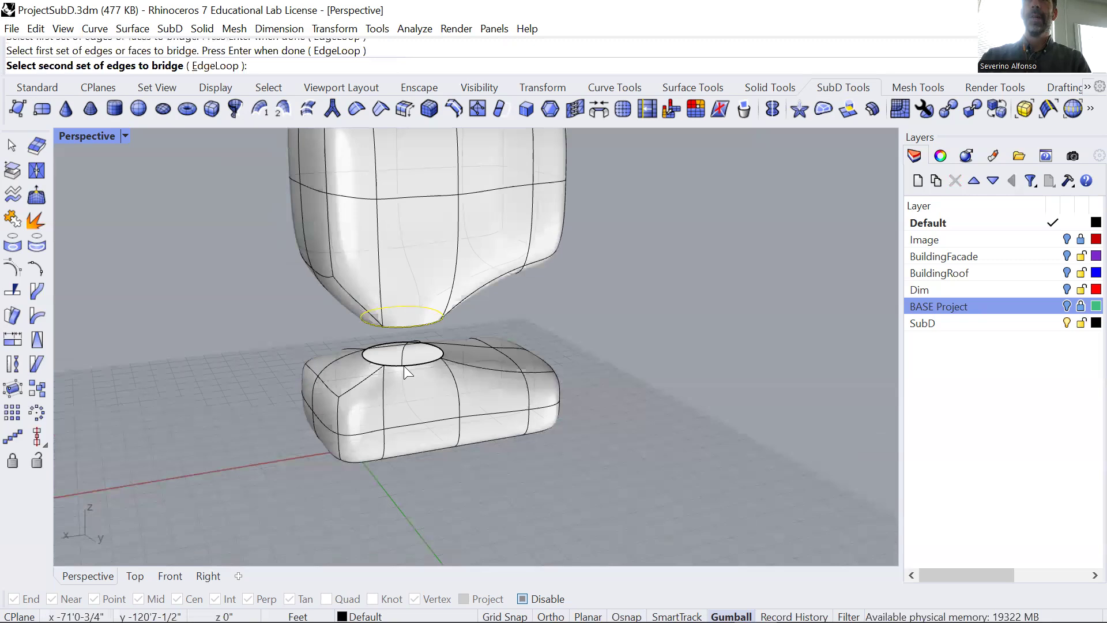
click(404, 366)
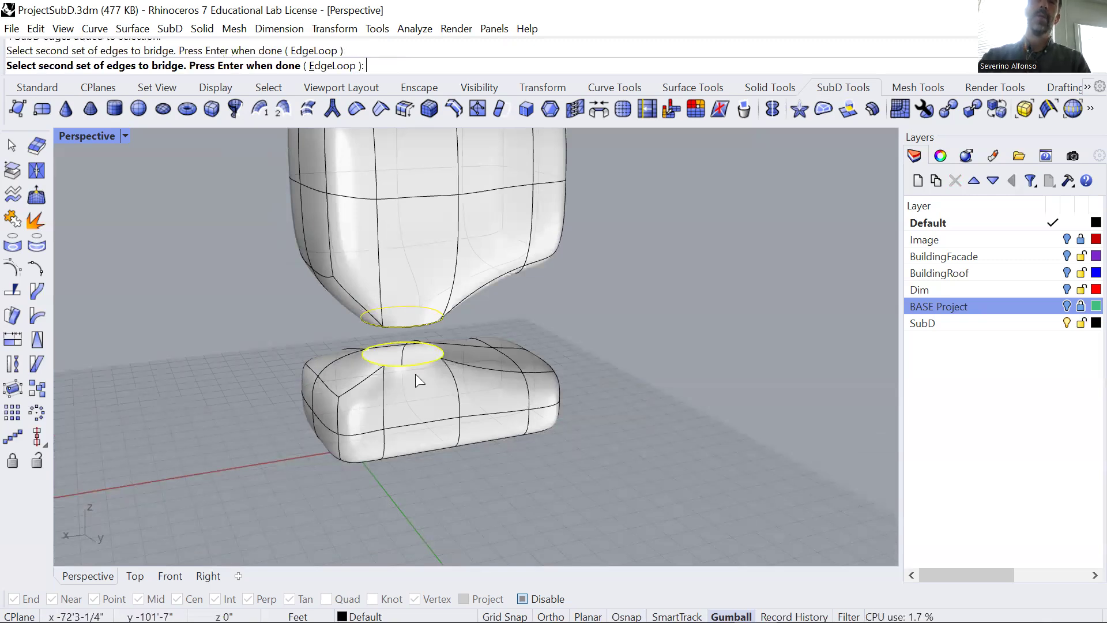
key(Return)
Try four segments for the bridge between the upper and lower boxes.
drag(756, 131, 734, 151)
right_drag(316, 402, 368, 387)
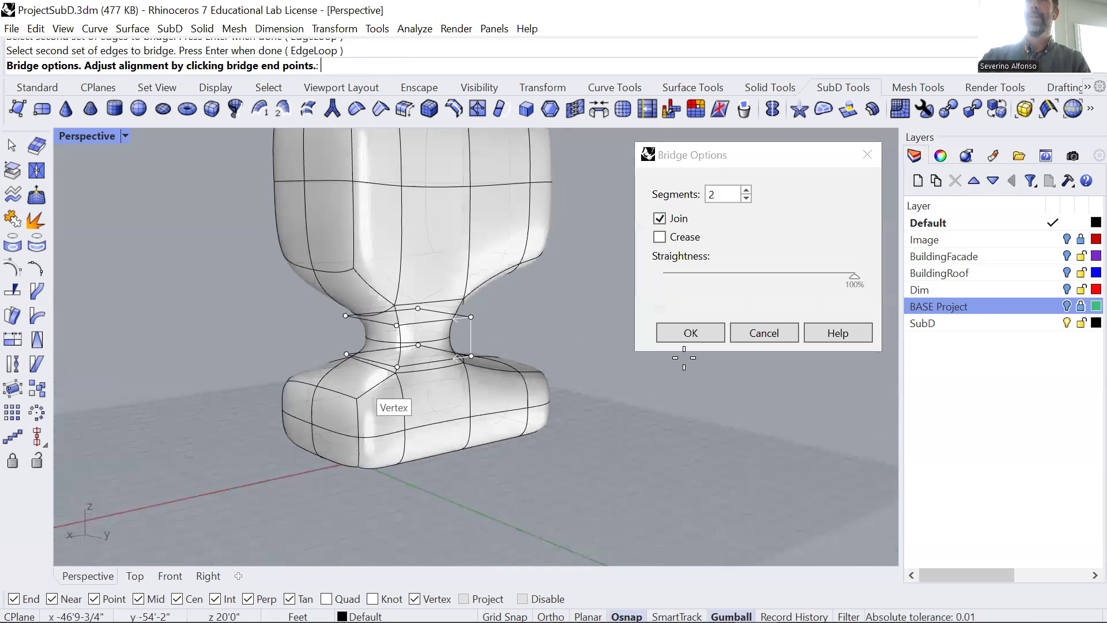
click(746, 199)
click(746, 190)
click(745, 190)
click(746, 191)
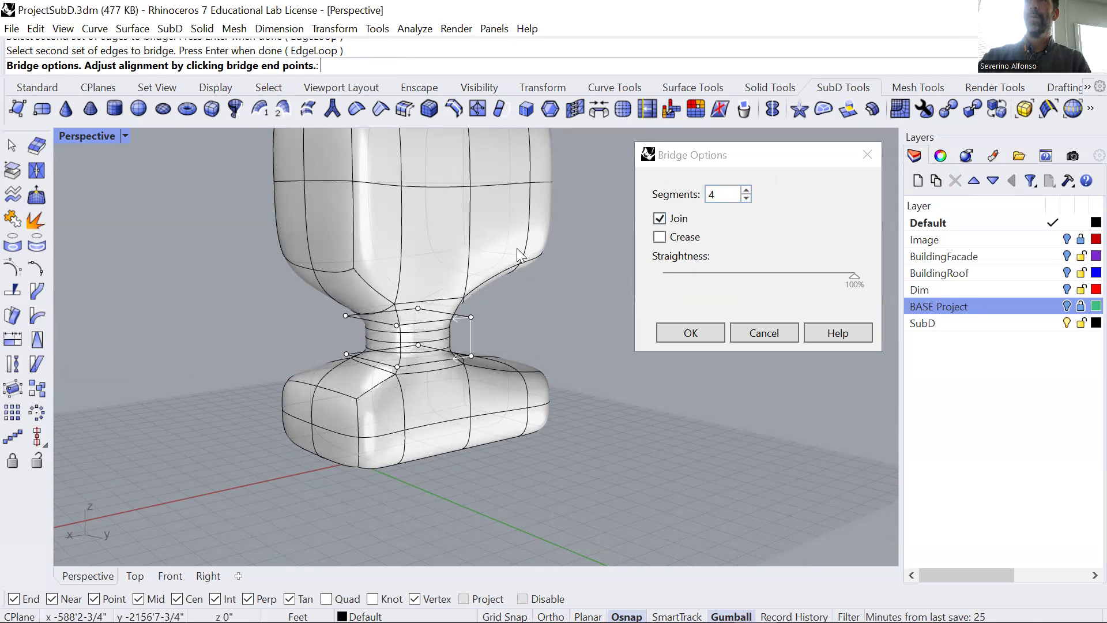
scroll(432, 340, up, 3)
right_drag(450, 333, 422, 343)
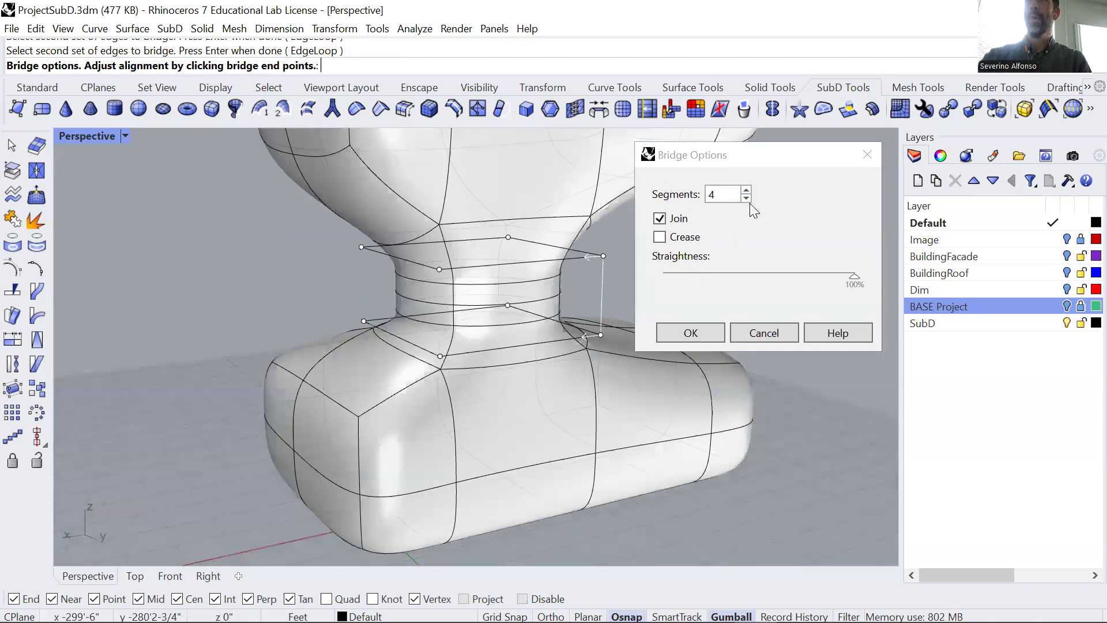
Set the bridge between the upper and lower boxes to 2 segments with Join on, and create it.
click(746, 198)
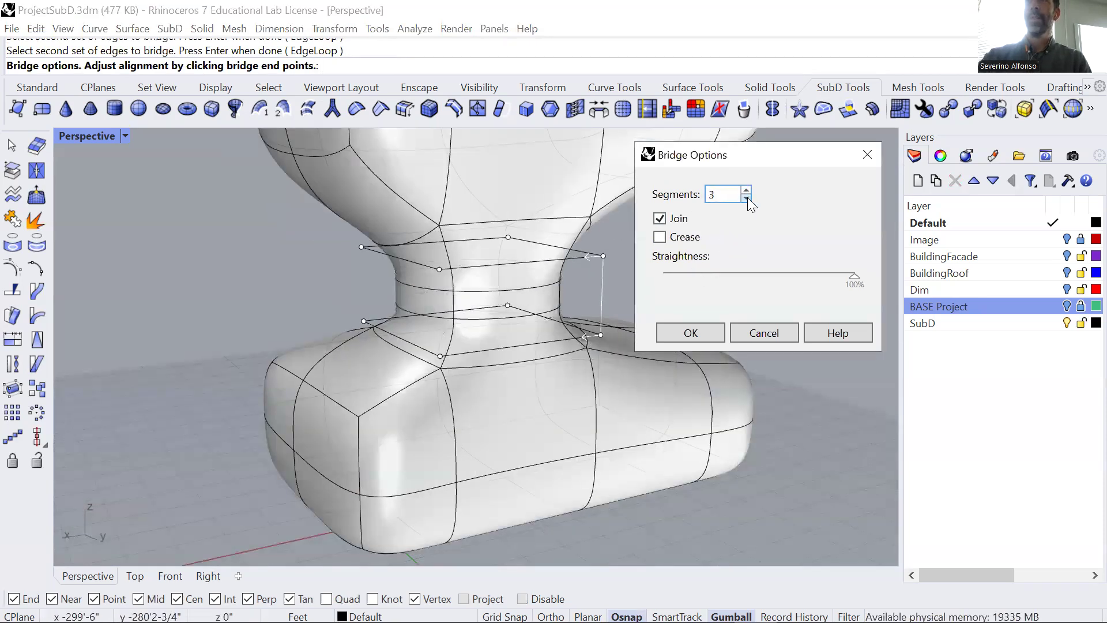
click(747, 199)
click(746, 199)
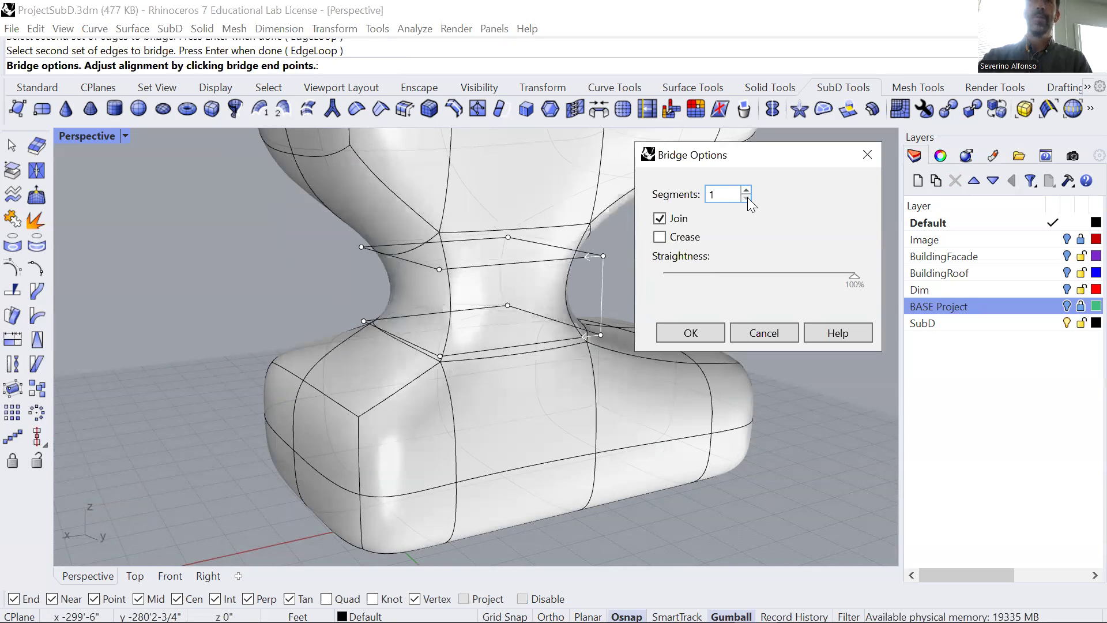
click(746, 189)
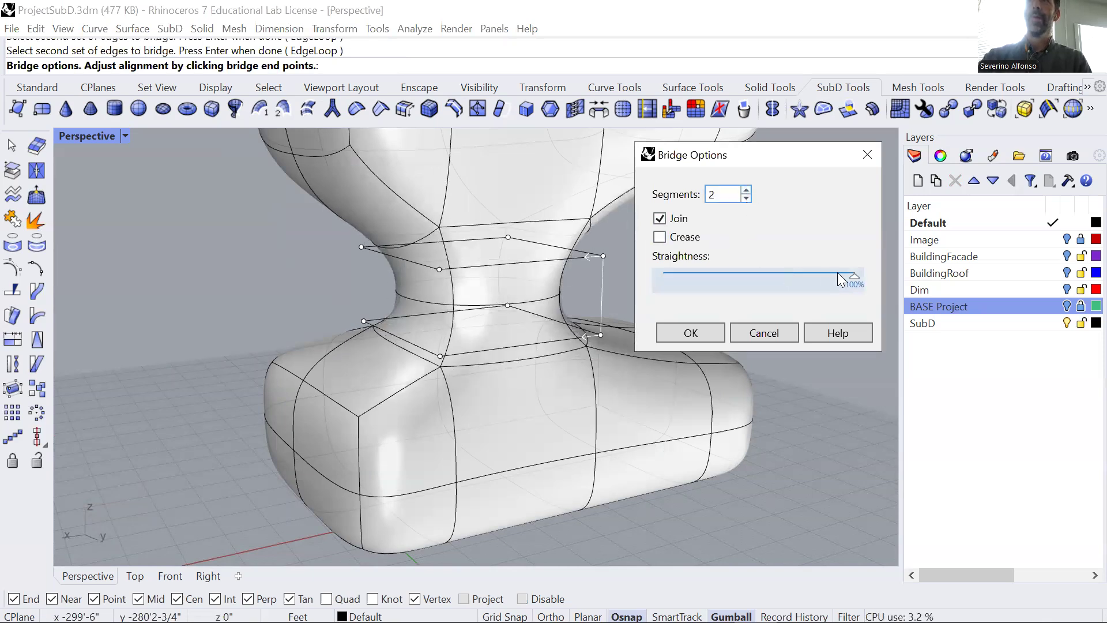
click(692, 330)
scroll(642, 228, down, 4)
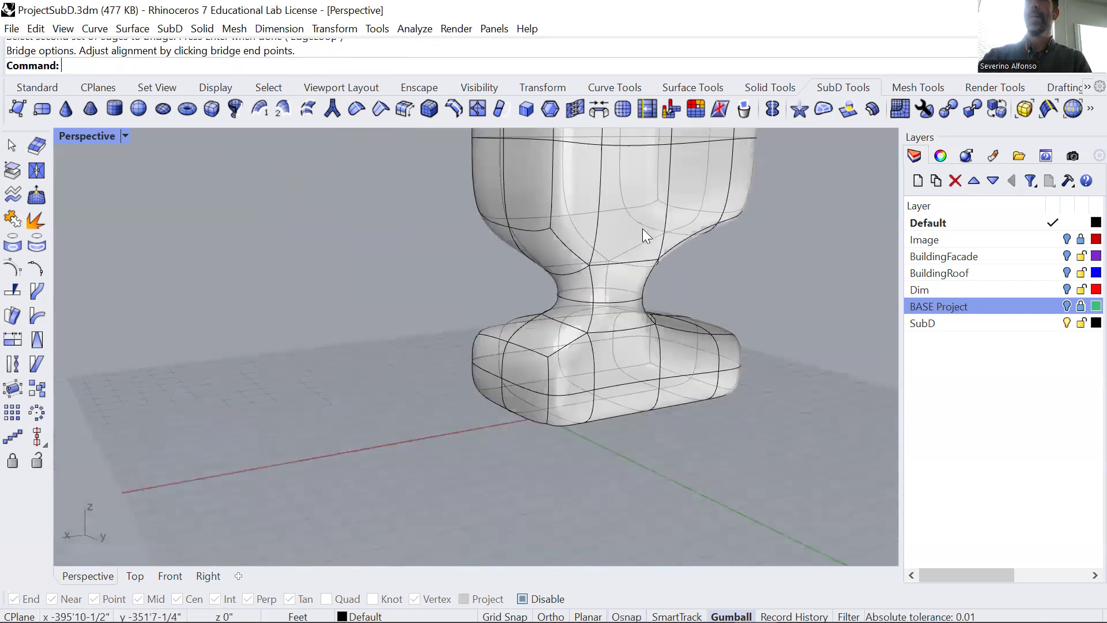
Duplicate the bridged SubD form beside the original along the Y axis, undoing any excess drags.
click(642, 228)
right_drag(715, 287, 341, 403)
click(342, 315)
scroll(343, 318, down, 6)
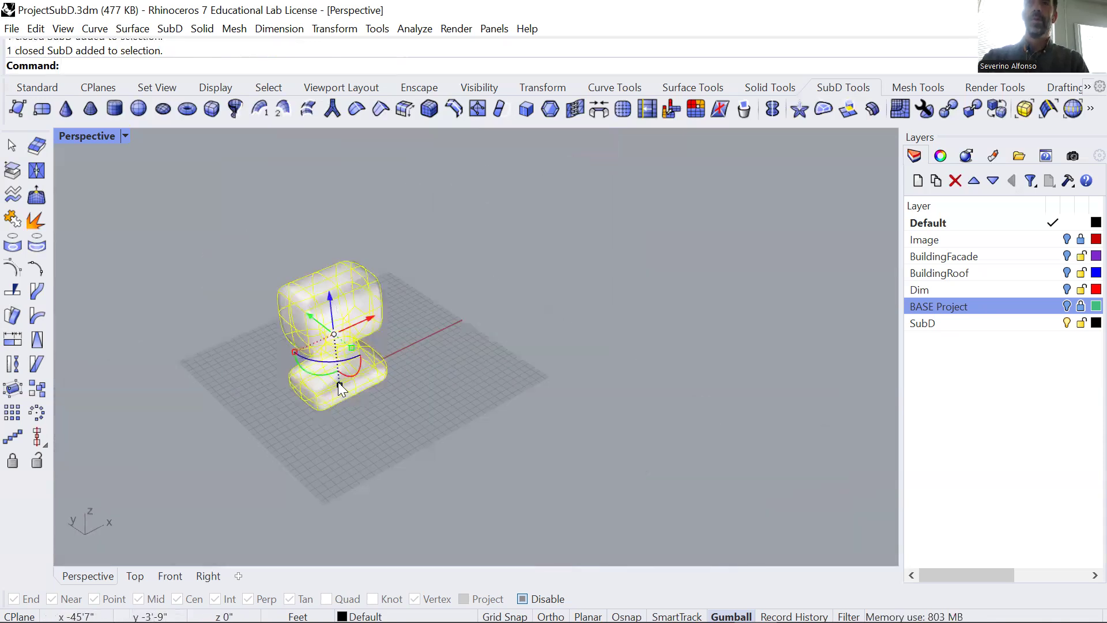
drag(338, 382, 369, 383)
shift+drag(426, 417, 381, 437)
key(ctrl+z)
key(ctrl+z)
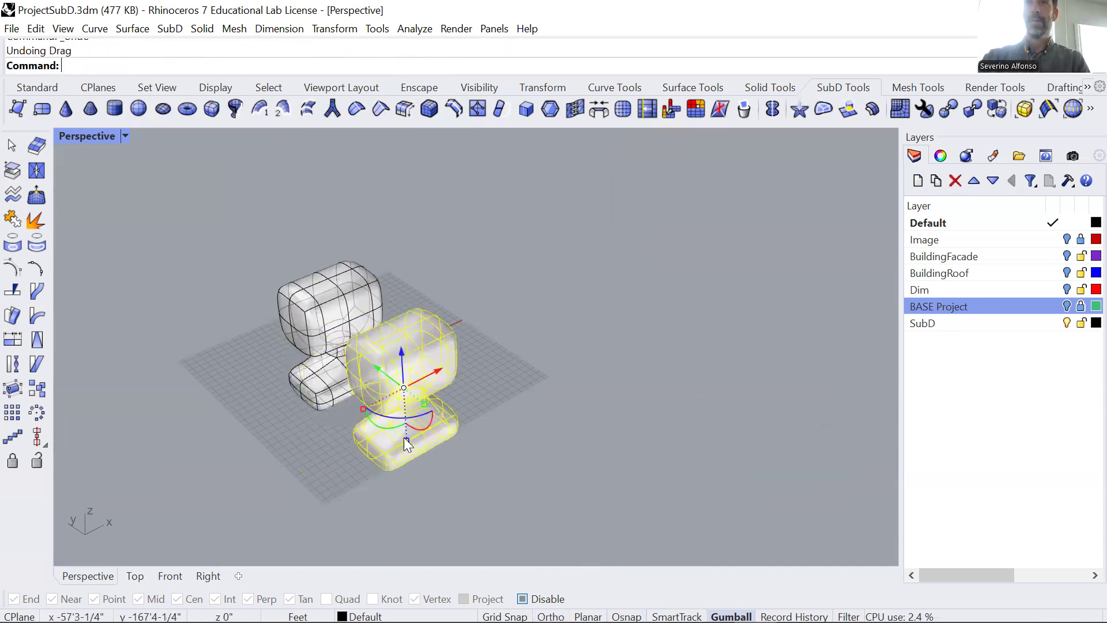
Move the duplicated form closer to the original along the Y axis and deselect it.
scroll(406, 437, up, 4)
drag(411, 393, 300, 375)
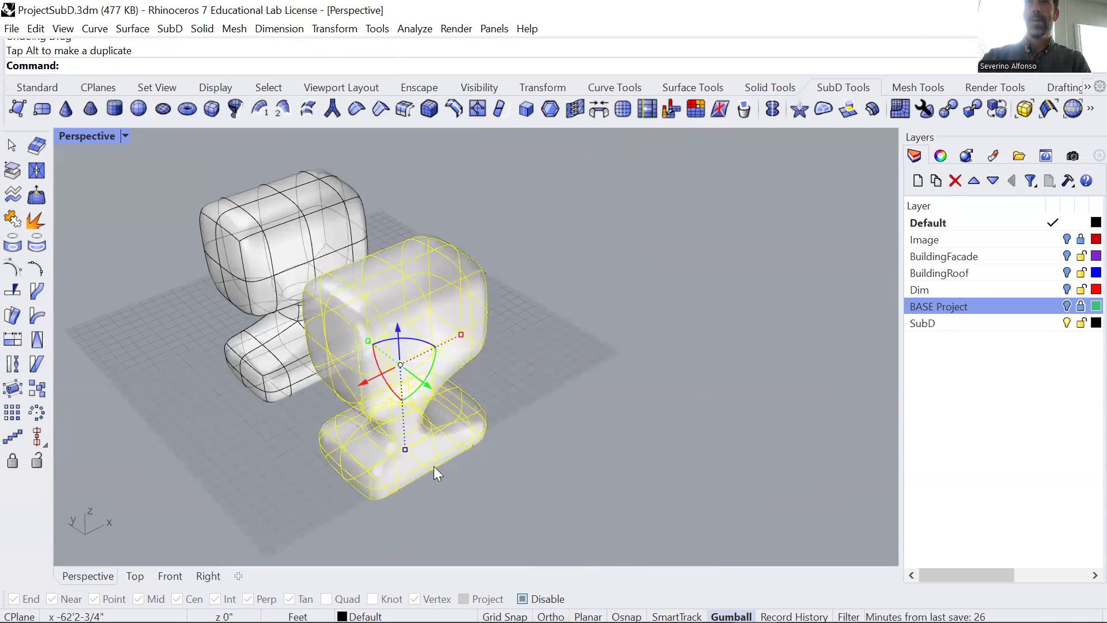
drag(415, 381, 390, 364)
click(559, 508)
Delete the face on the duplicate's lower box that faces the original form.
right_drag(559, 508, 517, 287)
scroll(508, 300, up, 5)
middle_click(478, 367)
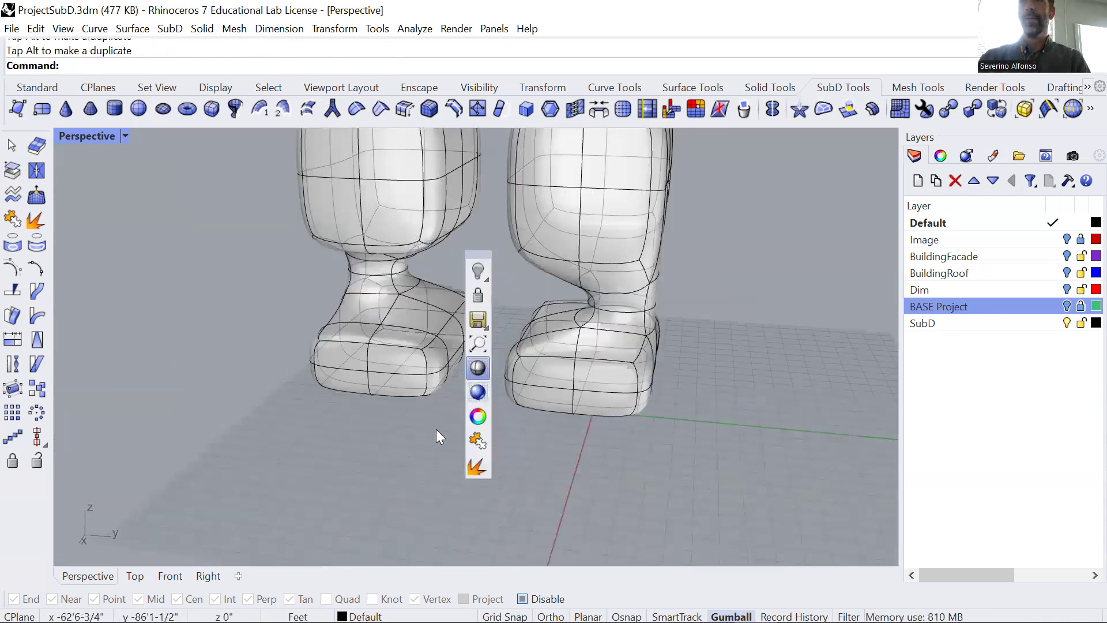
scroll(469, 334, up, 4)
ctrl+shift+click(490, 403)
ctrl+shift+click(499, 449)
key(Delete)
Delete the matching face on the original's lower box that faces the duplicate.
right_drag(472, 451, 801, 617)
ctrl+shift+click(287, 342)
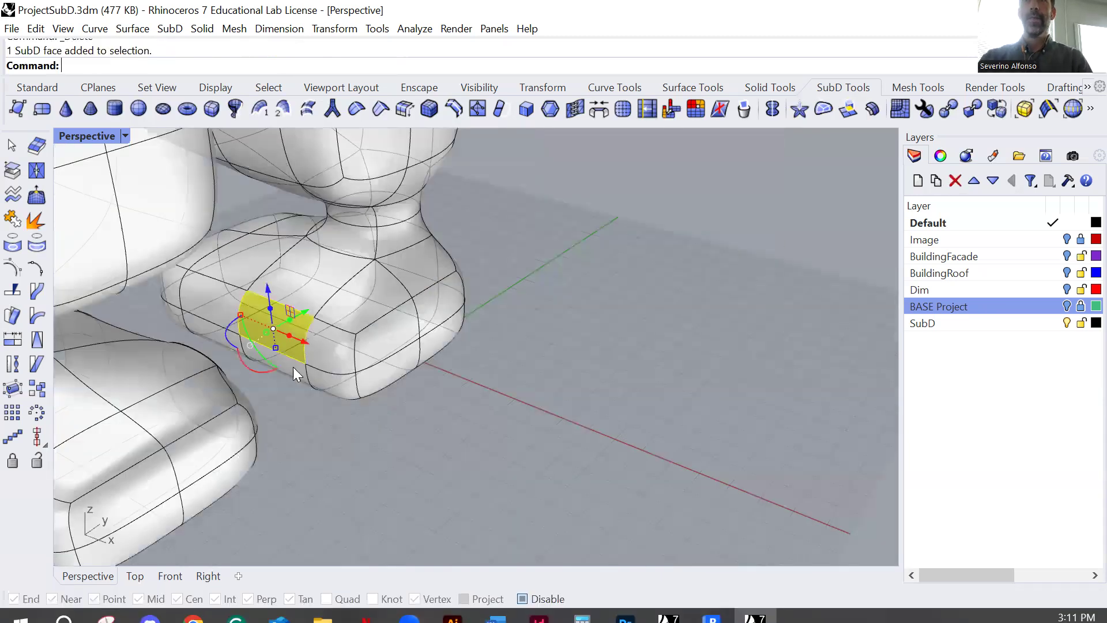
ctrl+shift+click(296, 374)
click(335, 479)
scroll(274, 349, up, 3)
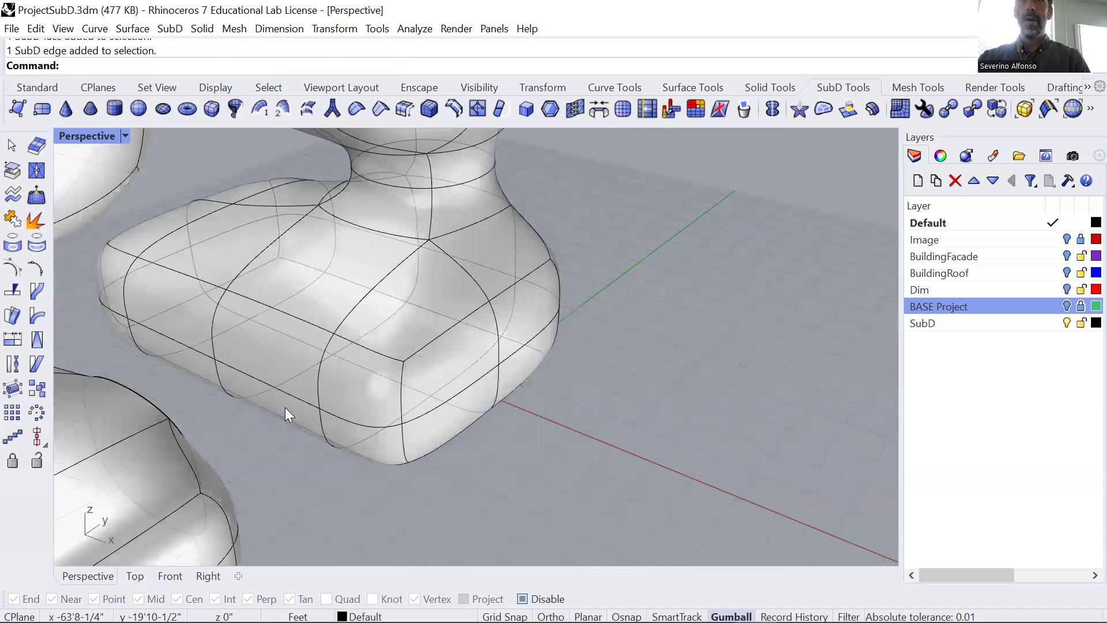
ctrl+shift+click(287, 407)
key(Delete)
Bridge the edge loops of the two facing lower-box openings with 2 segments, joined and uncreased.
right_drag(279, 427, 365, 342)
right_drag(434, 334, 425, 268)
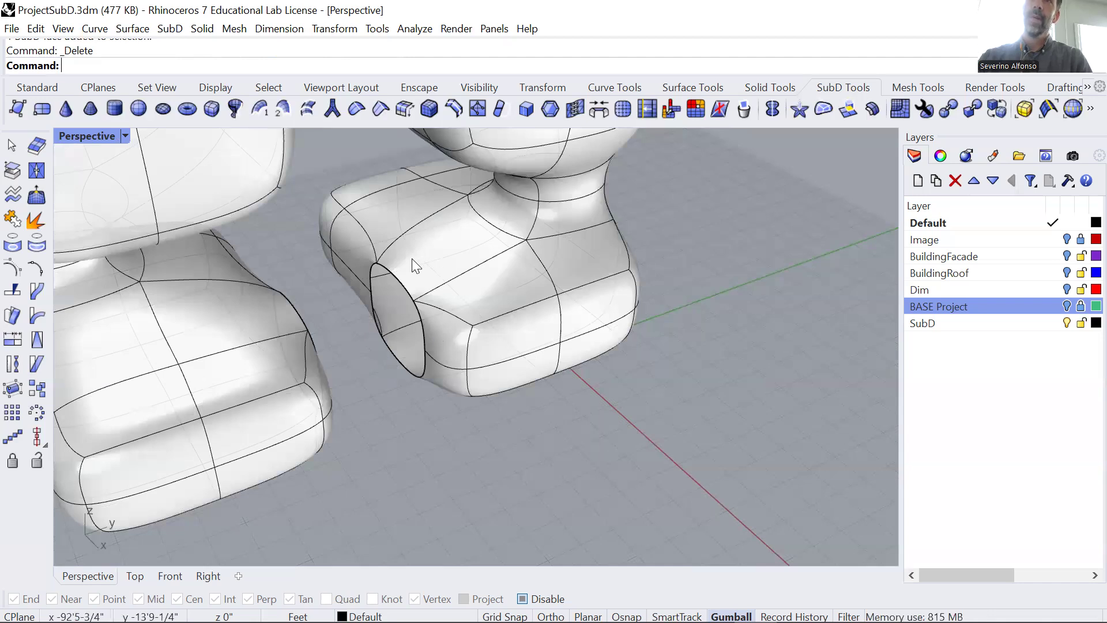
right_drag(431, 378, 461, 248)
right_drag(445, 300, 641, 133)
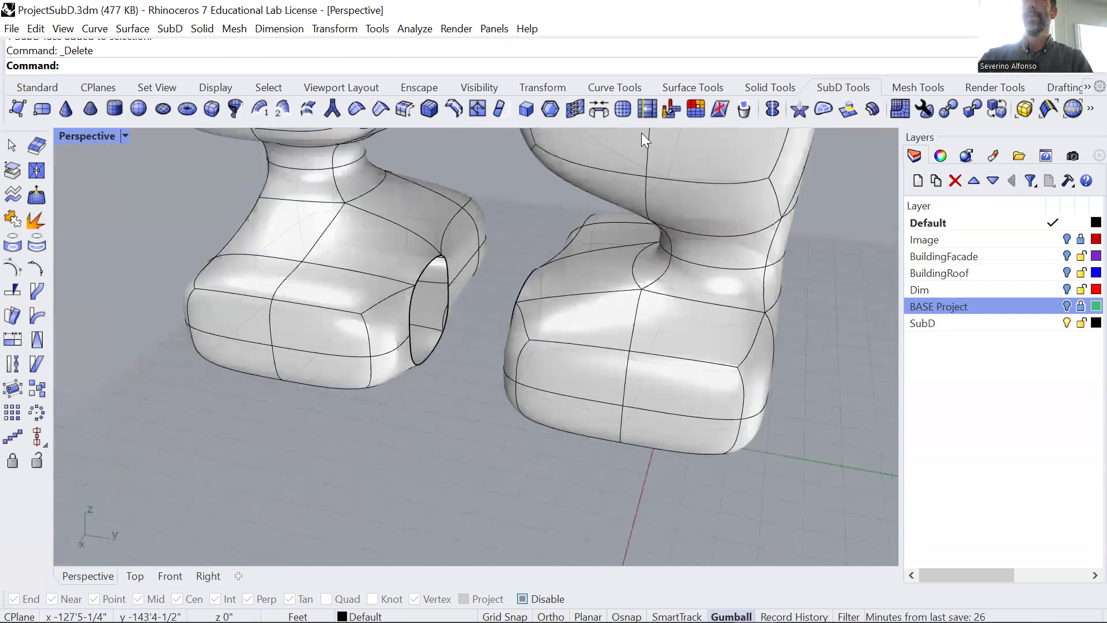
click(598, 109)
click(421, 271)
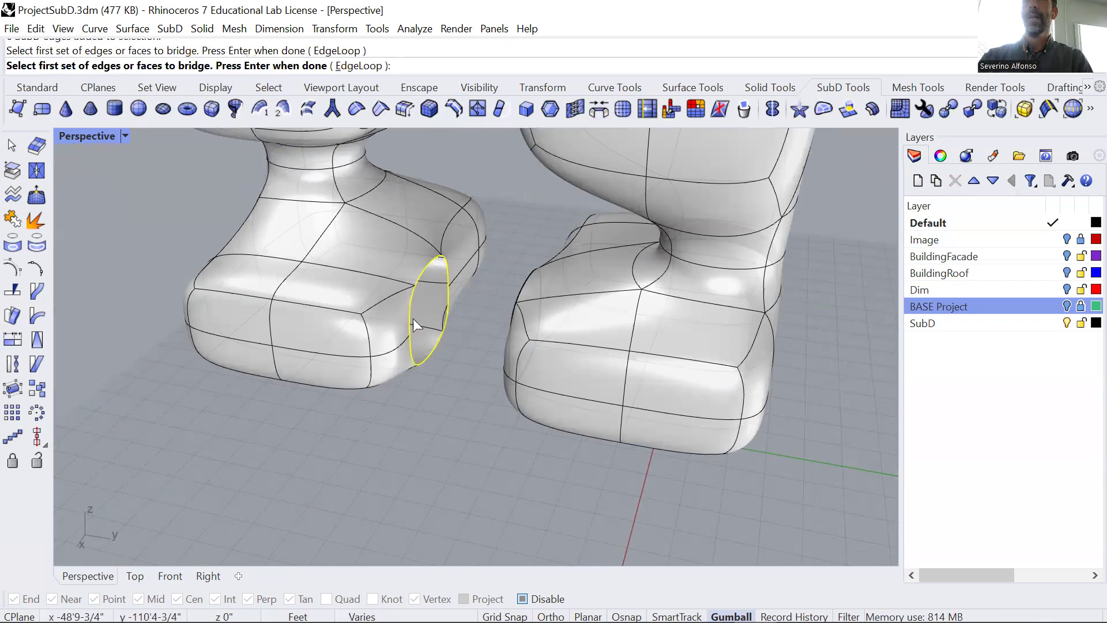
key(Return)
right_drag(384, 372, 448, 278)
click(448, 278)
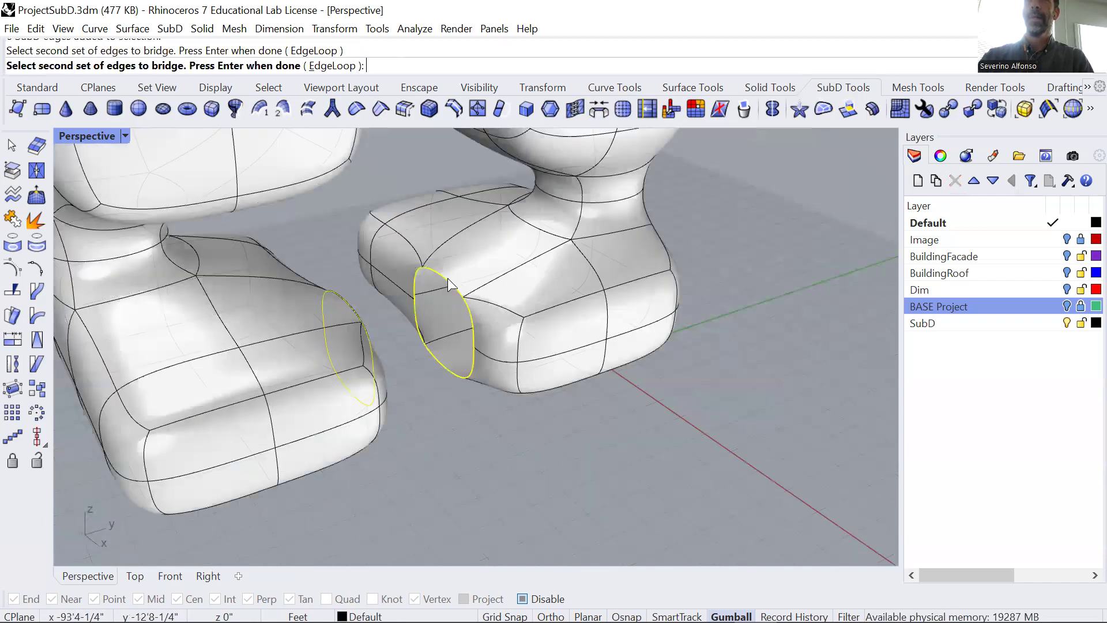
key(Return)
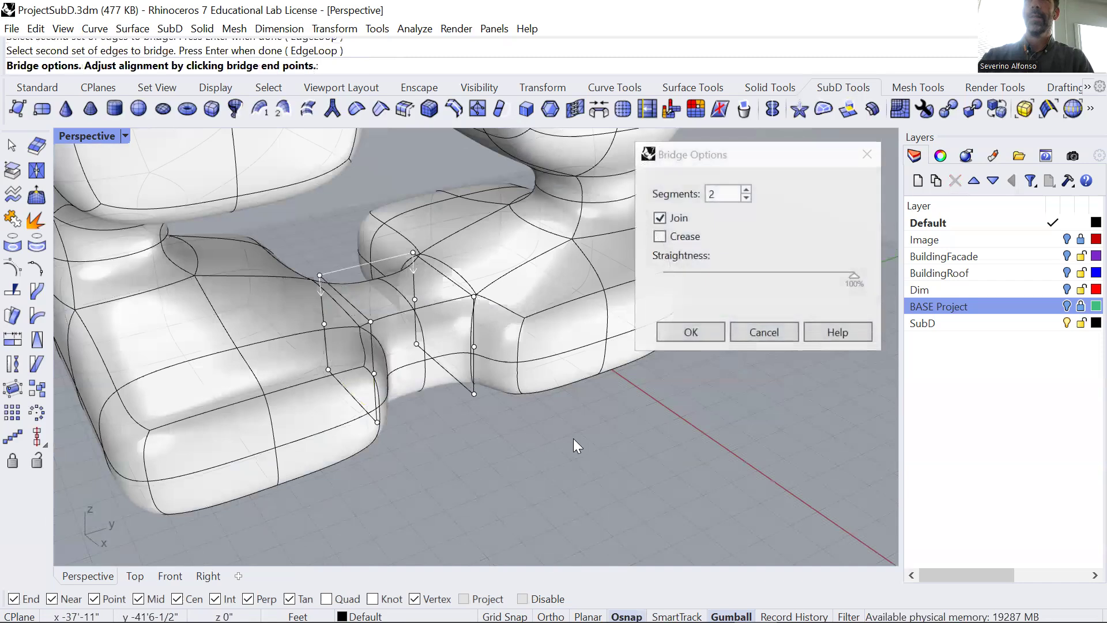
click(706, 338)
middle_click(602, 386)
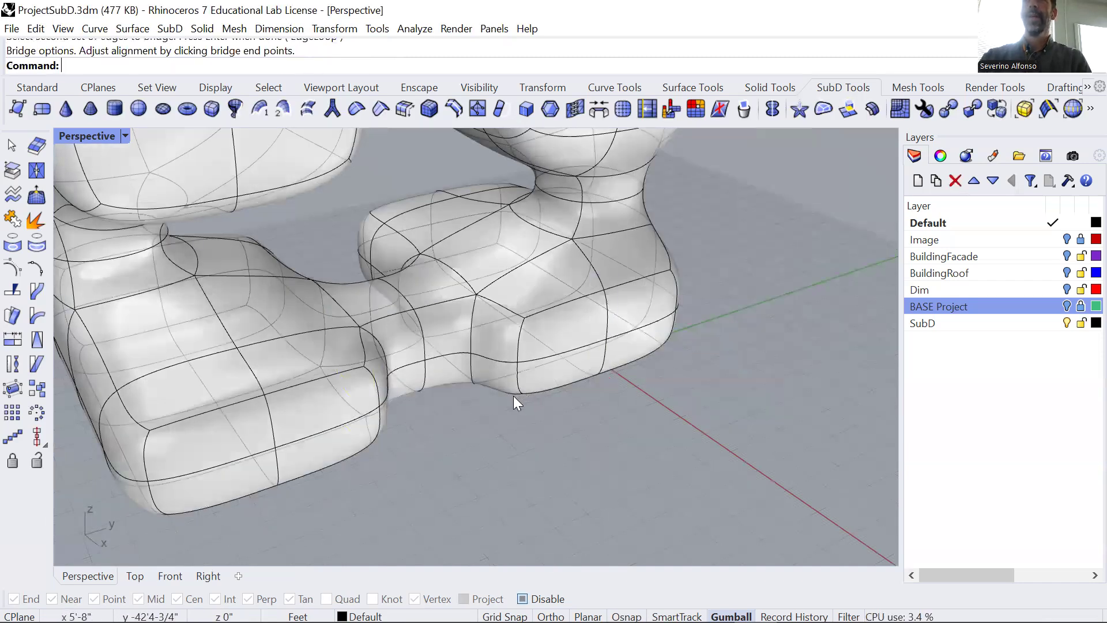
mouse_move(521, 338)
right_down()
mouse_move(540, 352)
mouse_move(518, 351)
right_up()
ctrl+shift+click(516, 351)
ctrl+shift+click(515, 393)
scroll(543, 416, up, 3)
ctrl+shift+click(512, 346)
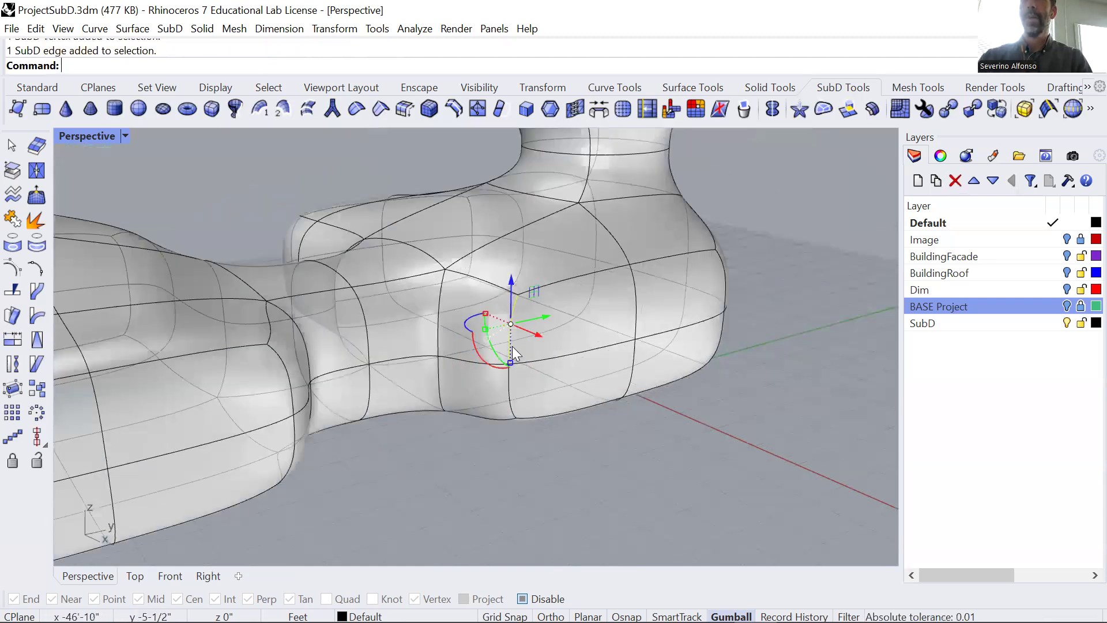
drag(533, 355, 565, 349)
Scale down the middle edge loop of the bridge connecting the two lower boxes to narrow it.
right_drag(511, 375, 431, 291)
ctrl+shift+double_click(432, 292)
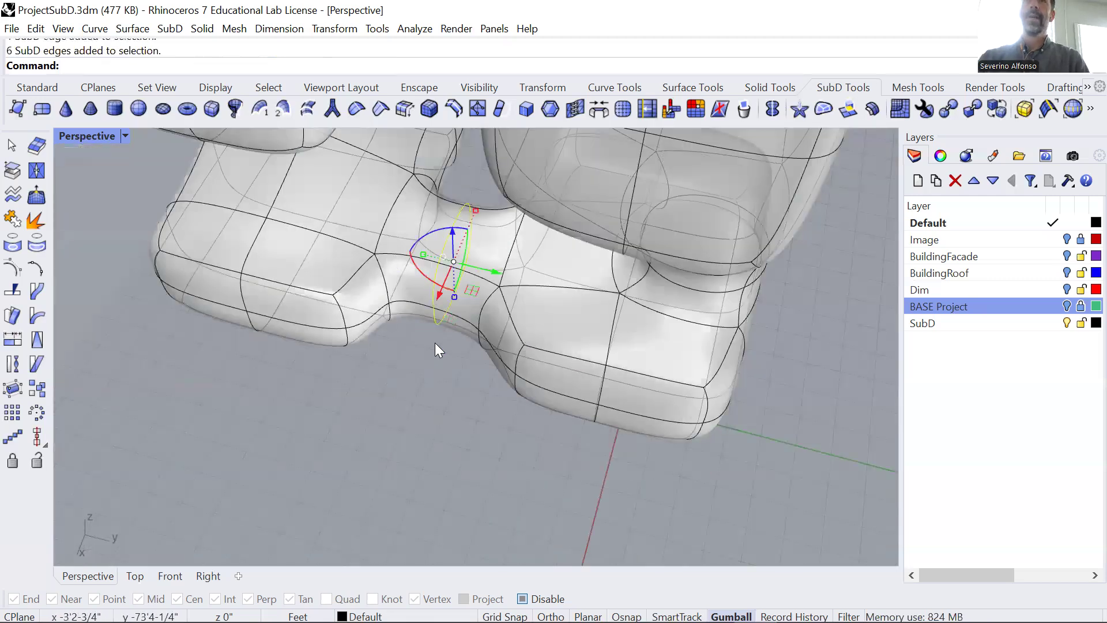
right_drag(433, 314, 440, 291)
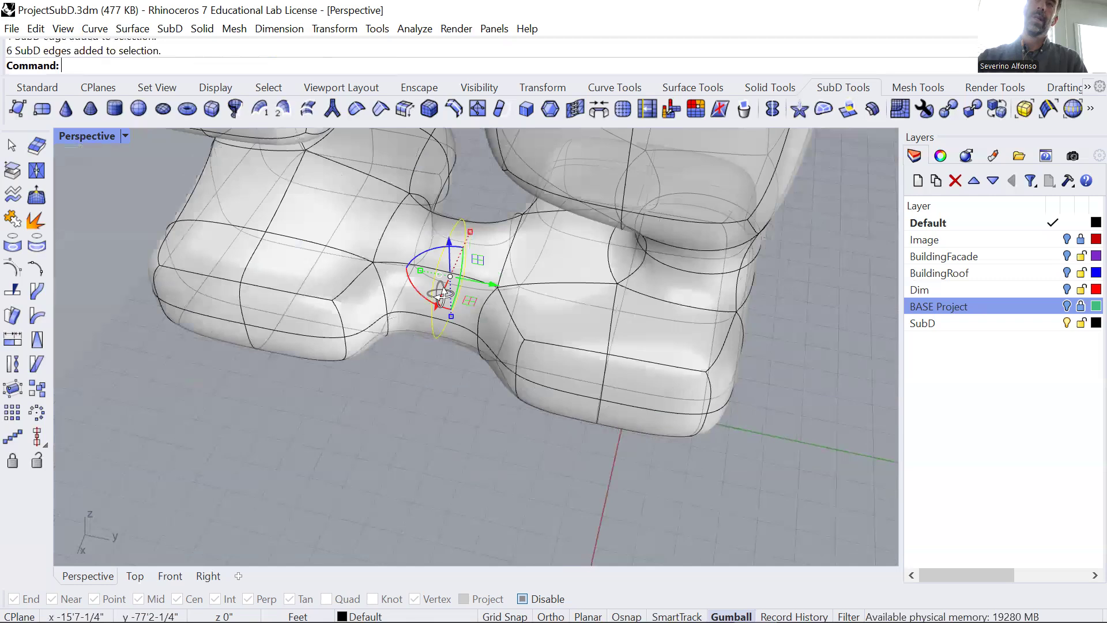
scroll(444, 305, up, 2)
shift+drag(452, 315, 455, 296)
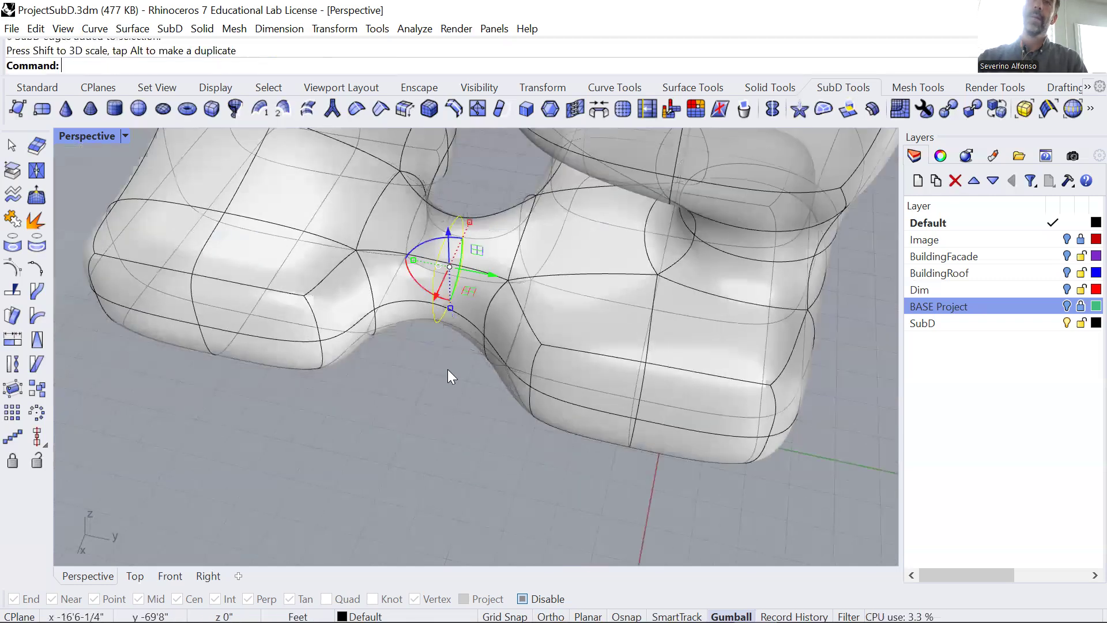
click(448, 369)
Delete the facing inner side faces on the two upper boxes to open them toward each other.
scroll(444, 361, down, 4)
right_drag(444, 358, 491, 281)
scroll(491, 281, down, 3)
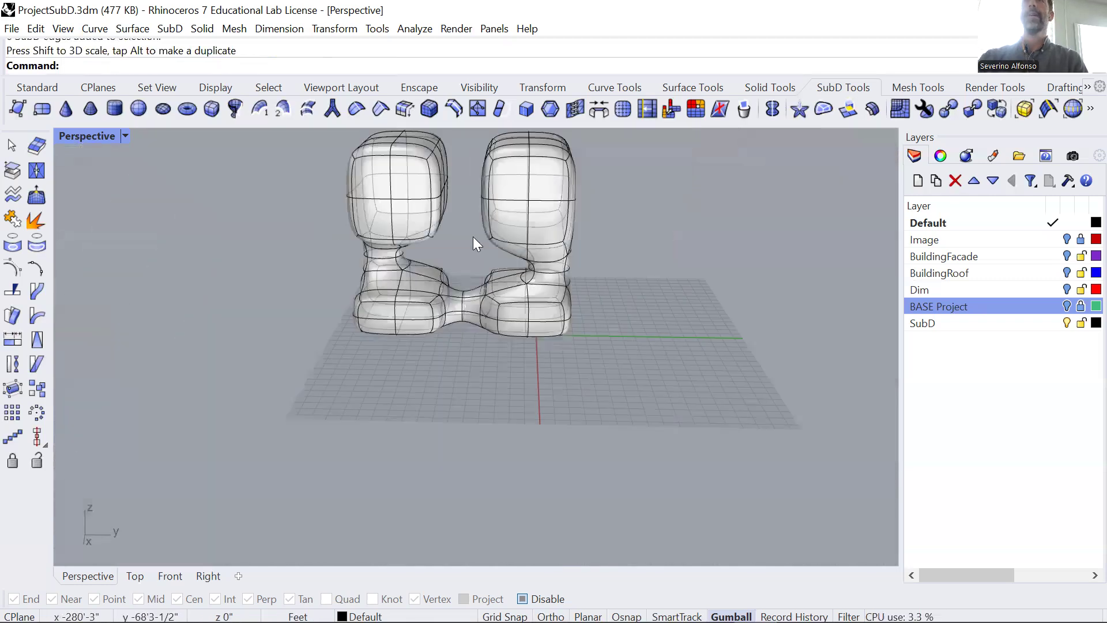
right_drag(457, 173, 527, 434)
middle_click(514, 428)
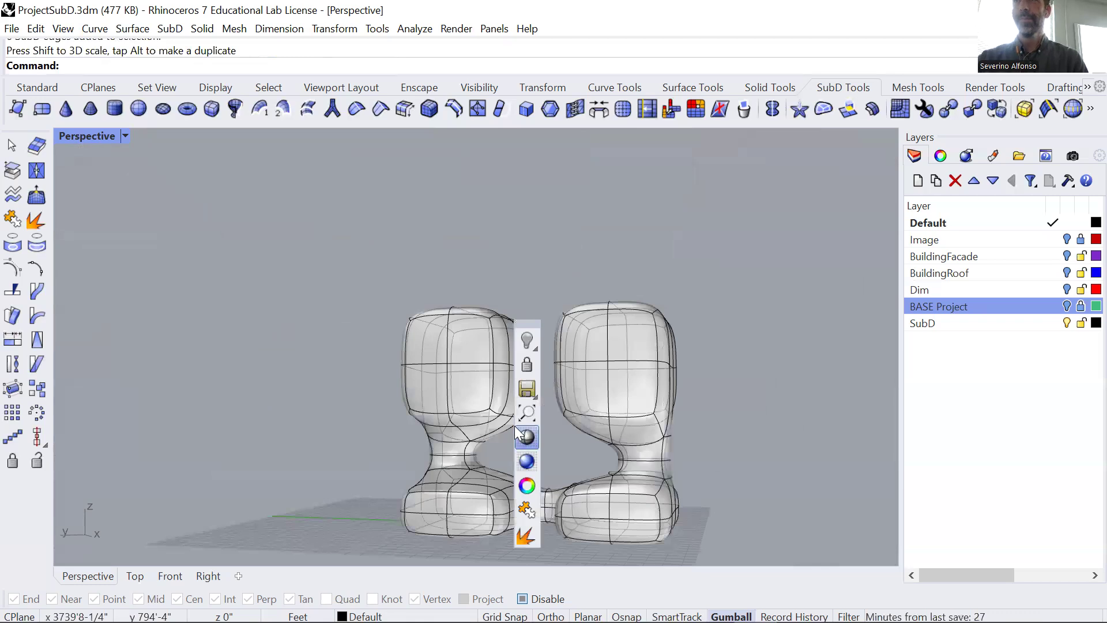
scroll(516, 413, up, 5)
ctrl+shift+click(497, 394)
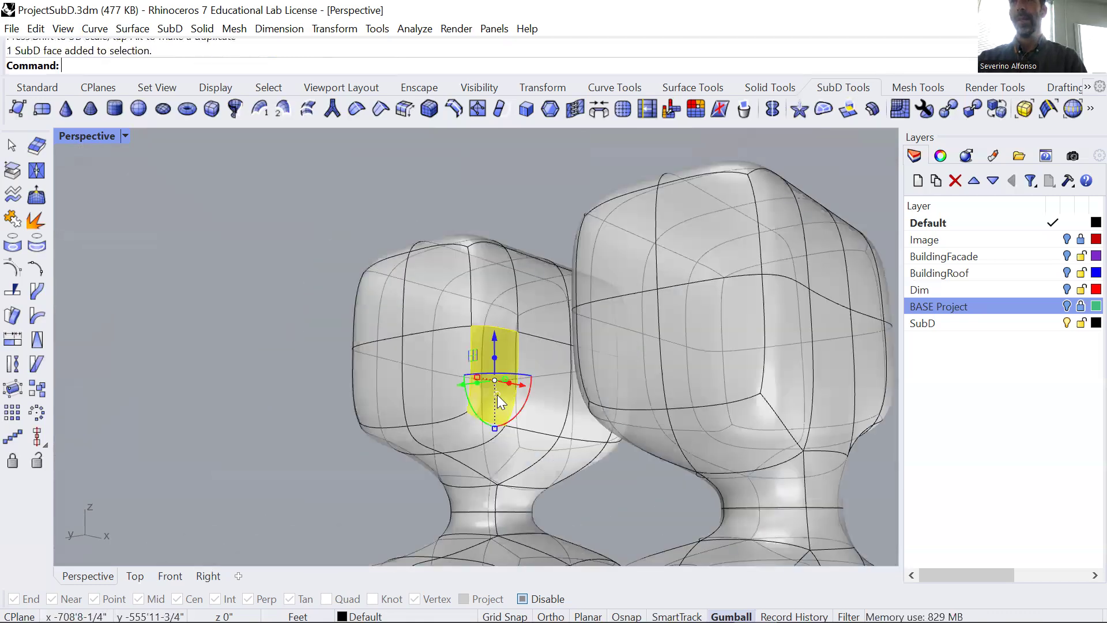
key(Delete)
right_drag(505, 403, 483, 391)
ctrl+shift+click(567, 386)
key(Delete)
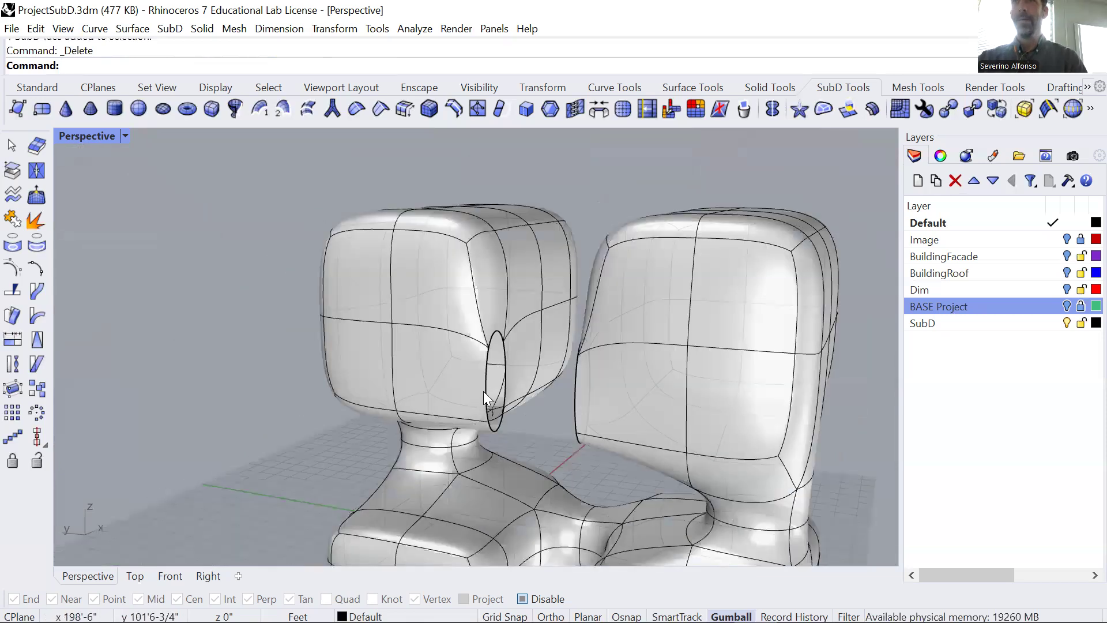
Bridge the edge loops of the two facing upper-box openings with 2 segments, joined and uncreased.
click(603, 109)
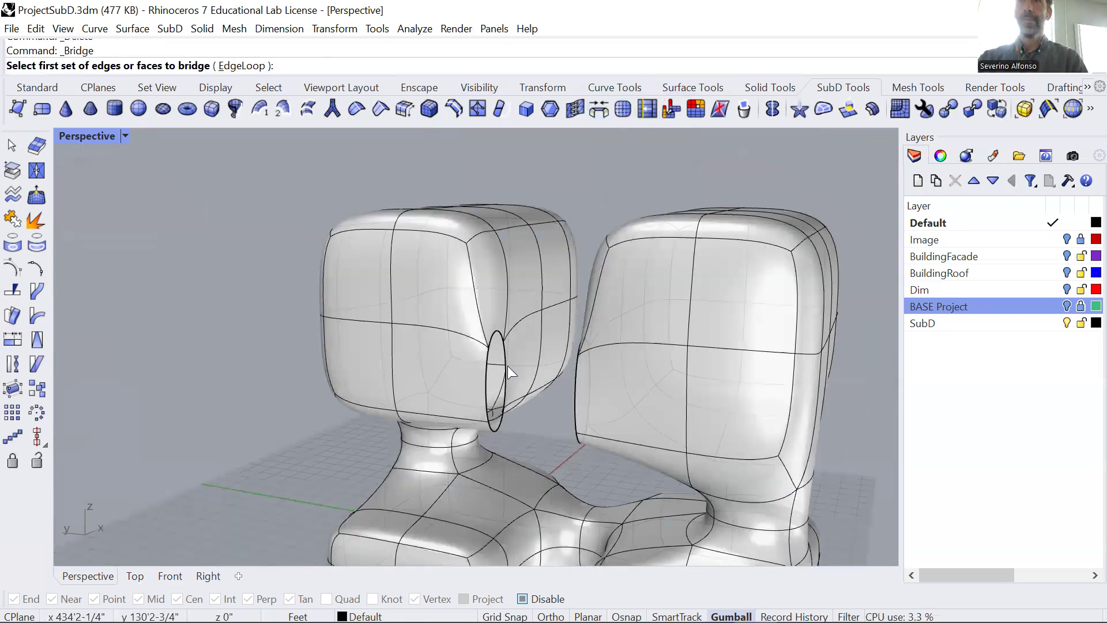
click(486, 381)
key(Return)
right_drag(492, 423, 581, 382)
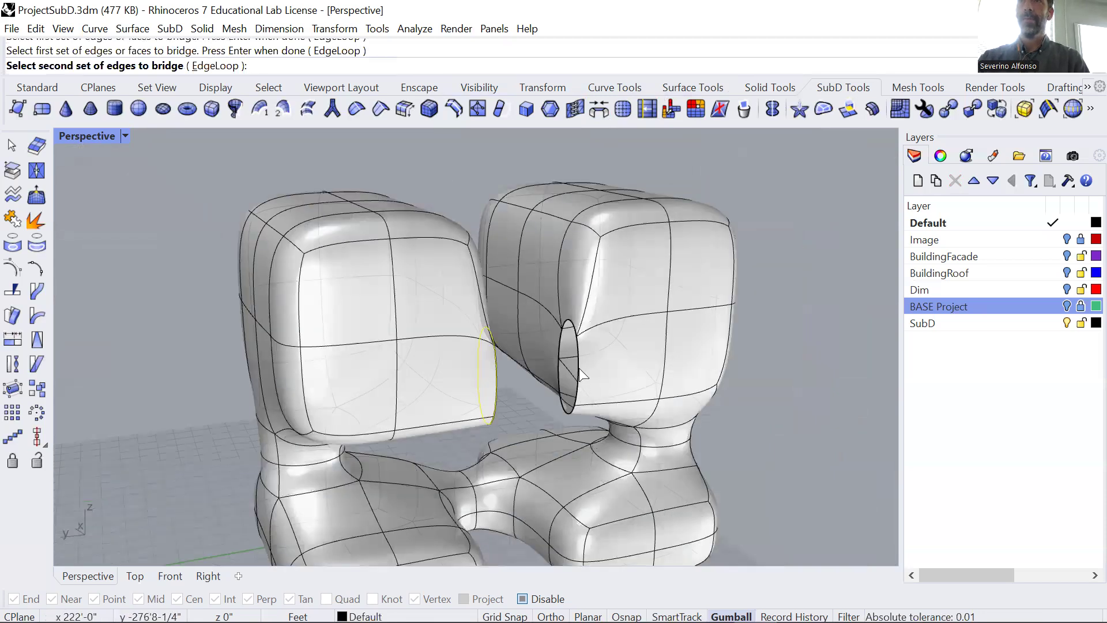
click(579, 372)
key(Return)
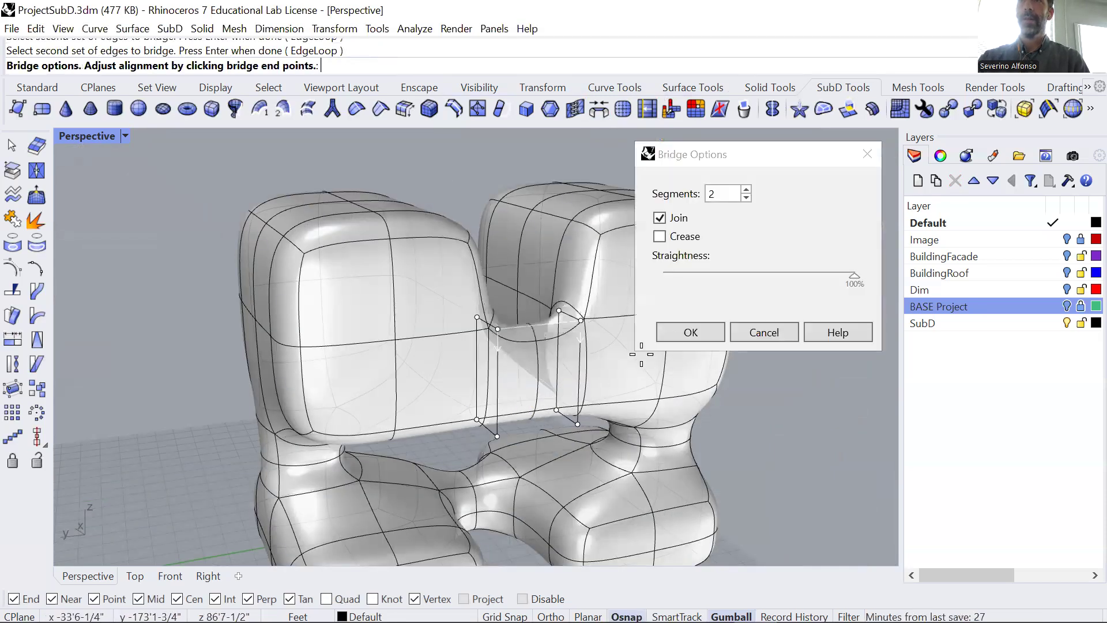
click(690, 332)
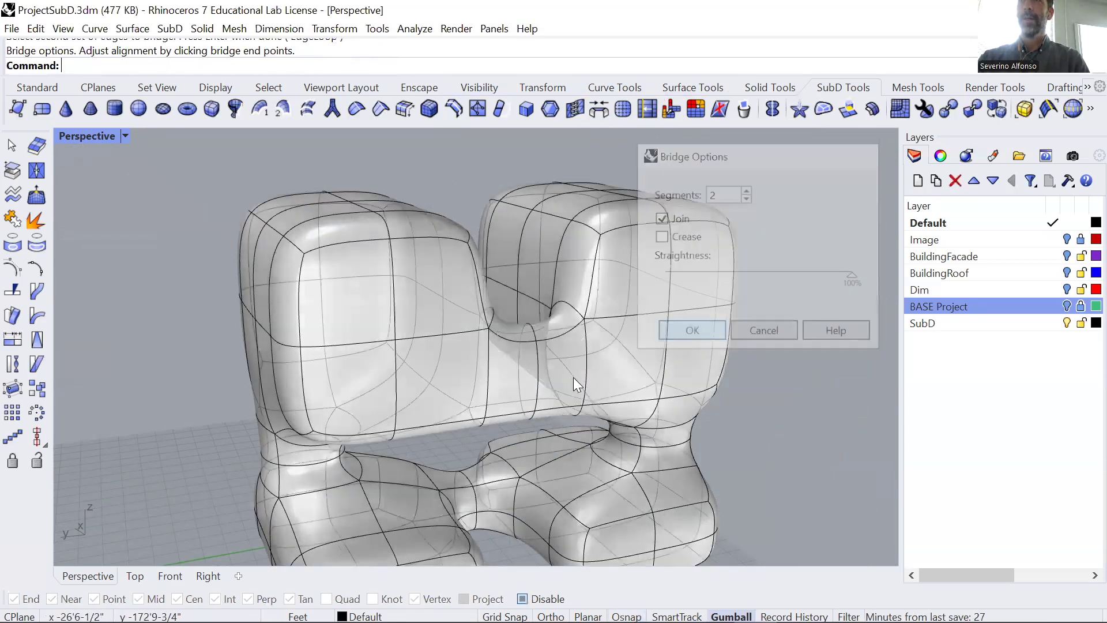
Pull the middle vertical edge of the upper bridge outward along the X axis to form a bulge.
ctrl+shift+click(536, 370)
key(Escape)
scroll(533, 365, up, 2)
ctrl+shift+double_click(534, 365)
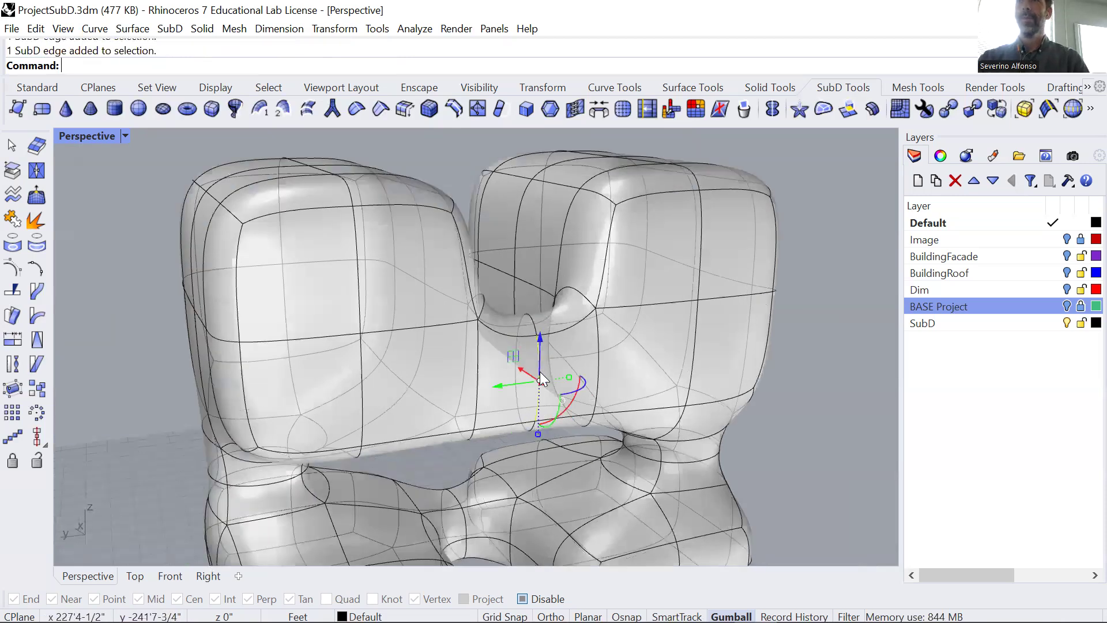
drag(545, 385, 605, 403)
scroll(618, 409, down, 2)
key(Escape)
Move the upper bridge's middle edge loop along the X axis, back in toward the forms.
right_drag(635, 406, 449, 412)
ctrl+shift+click(450, 414)
ctrl+shift+click(413, 429)
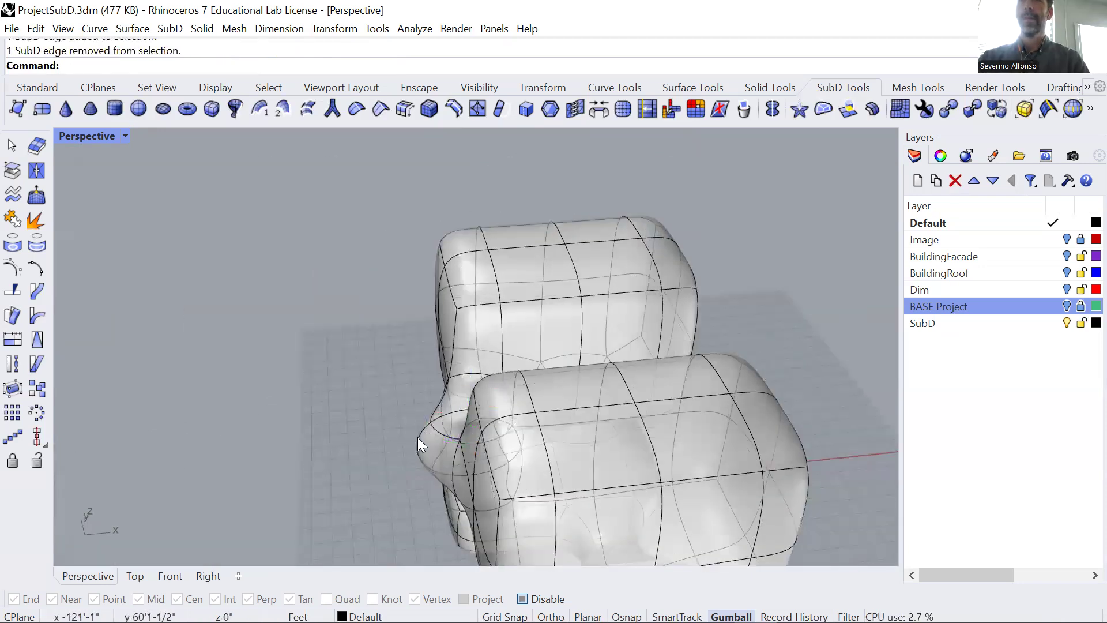
ctrl+shift+double_click(418, 437)
drag(498, 434, 551, 433)
right_drag(551, 433, 427, 324)
Duplicate the entire connected SubD along the X axis, placing the copy in front of the original.
scroll(441, 418, down, 5)
scroll(427, 324, down, 5)
click(473, 281)
scroll(474, 281, down, 5)
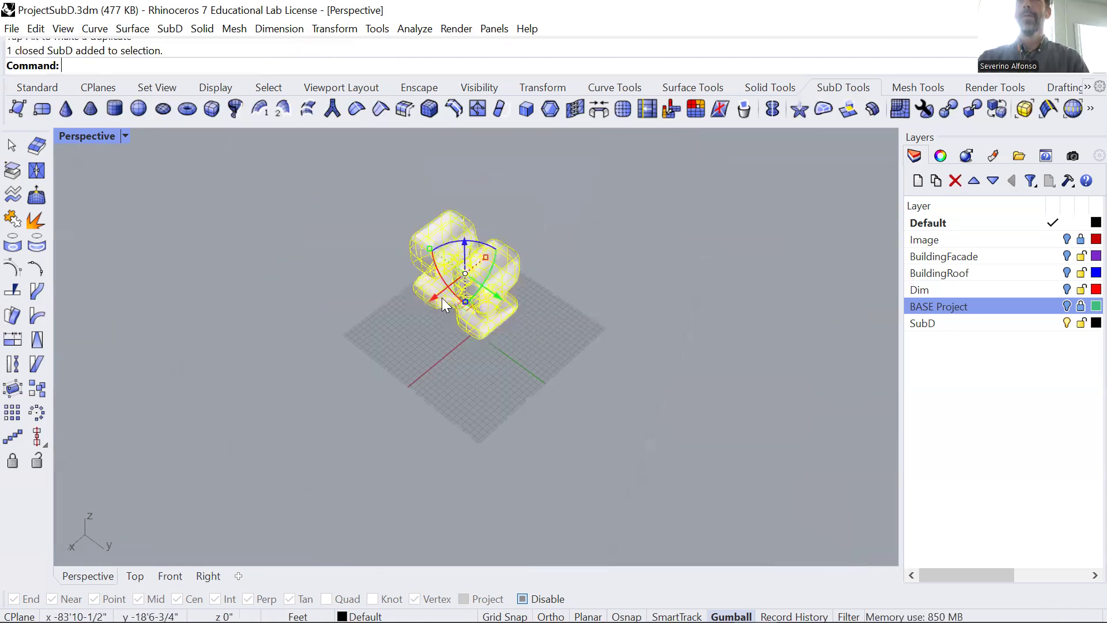
drag(436, 295, 372, 335)
scroll(431, 347, up, 4)
right_drag(433, 328, 414, 307)
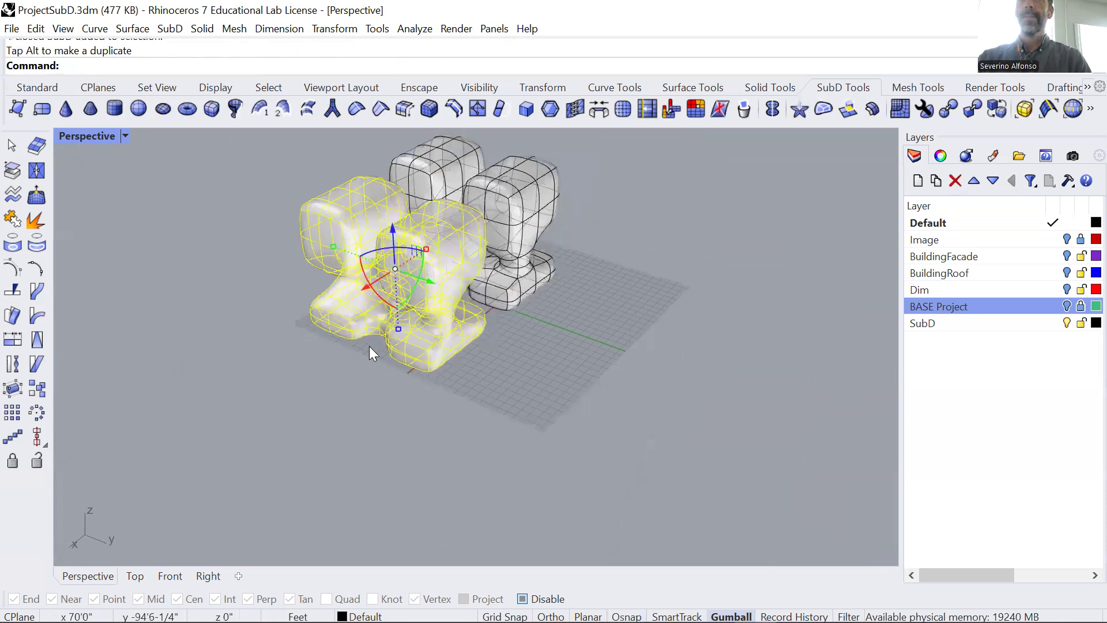
Rotate the duplicated SubD form 90 degrees about the X axis.
shift+right_drag(369, 346, 329, 435)
click(324, 359)
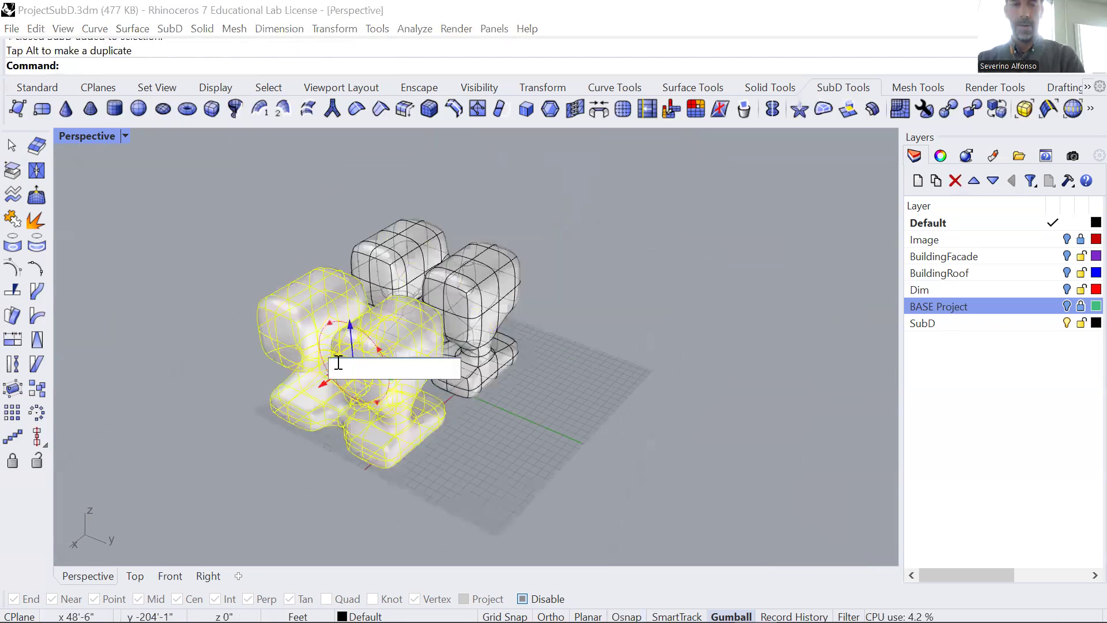
text(90)
key(Return)
click(464, 471)
Rotate the duplicated form 180 degrees about the Z axis.
right_drag(444, 369, 360, 323)
click(357, 311)
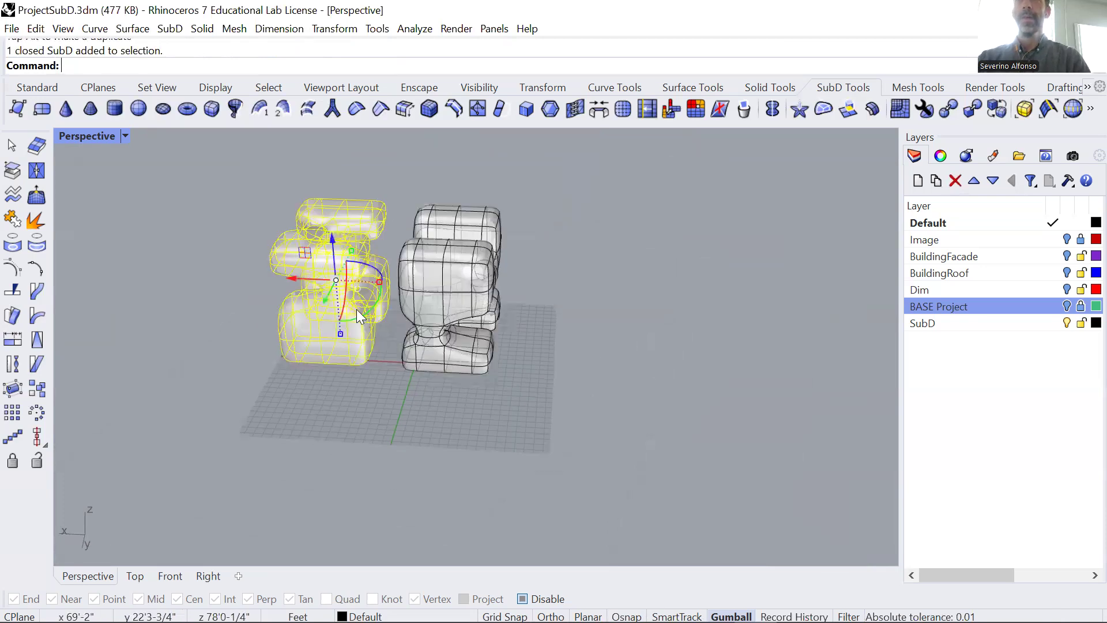
click(372, 266)
text(180)
key(Return)
click(380, 348)
Move the rotated form slightly along the X axis, closer to the original form.
mouse_move(379, 349)
right_down()
mouse_move(375, 340)
mouse_move(373, 353)
right_up()
scroll(371, 285, up, 4)
click(370, 286)
drag(273, 294, 282, 295)
click(412, 456)
Delete the facing corner faces on the rotated form's lower box and the original form's upper box.
scroll(411, 456, up, 5)
right_drag(411, 456, 421, 413)
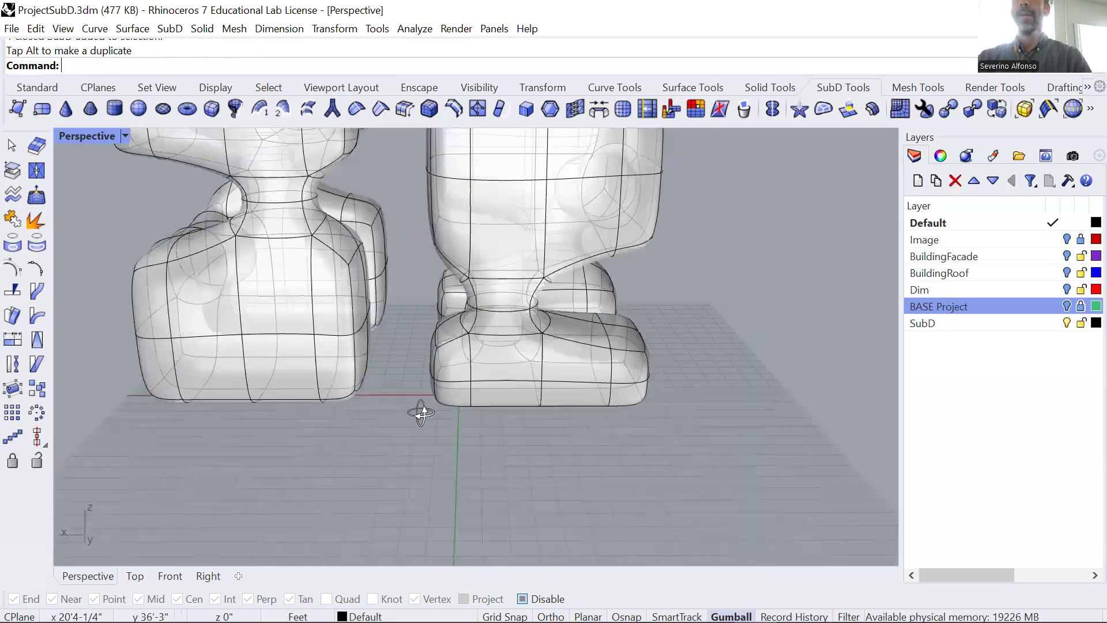
right_drag(352, 308, 412, 375)
right_drag(430, 413, 469, 325)
ctrl+shift+click(339, 357)
key(Delete)
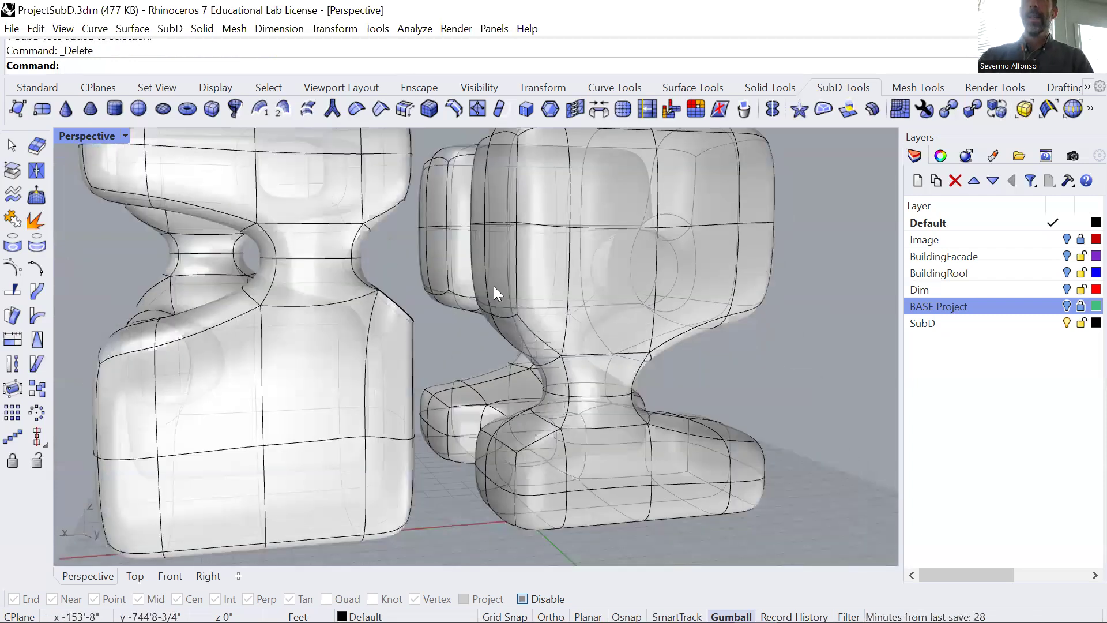
ctrl+shift+click(501, 201)
mouse_move(527, 245)
right_down()
mouse_move(523, 298)
mouse_move(507, 183)
mouse_move(530, 227)
right_up()
key(Delete)
Bridge the rotated form's lower-box opening to the original's upper-box opening with 3 segments, joined and uncreased.
right_drag(468, 211, 398, 252)
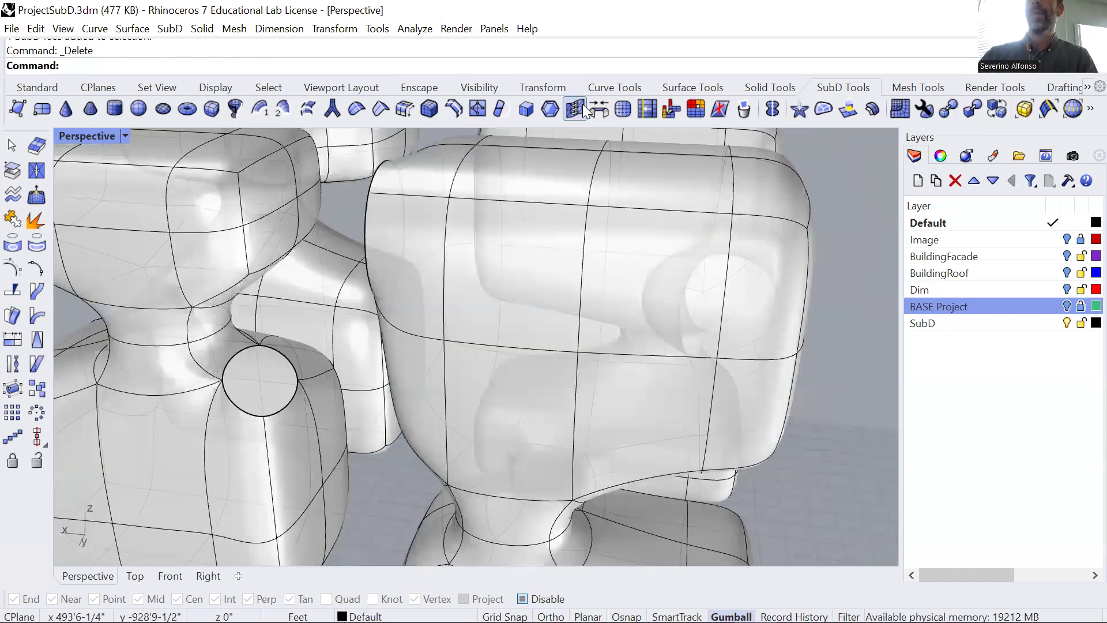
click(599, 108)
click(238, 354)
right_drag(237, 370, 453, 333)
key(Return)
click(534, 276)
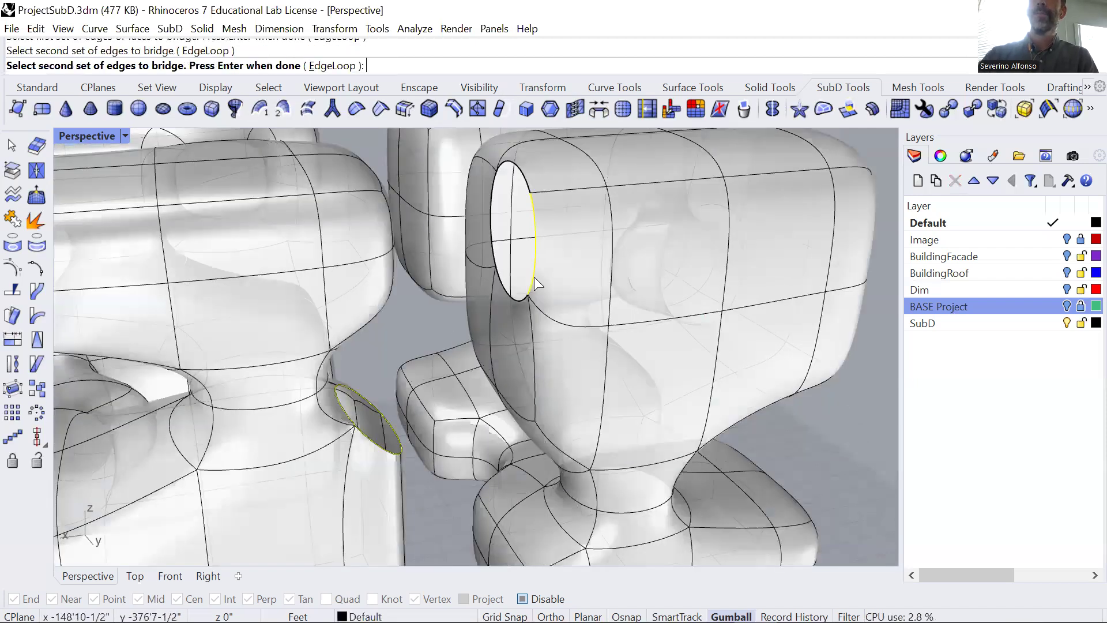
key(Return)
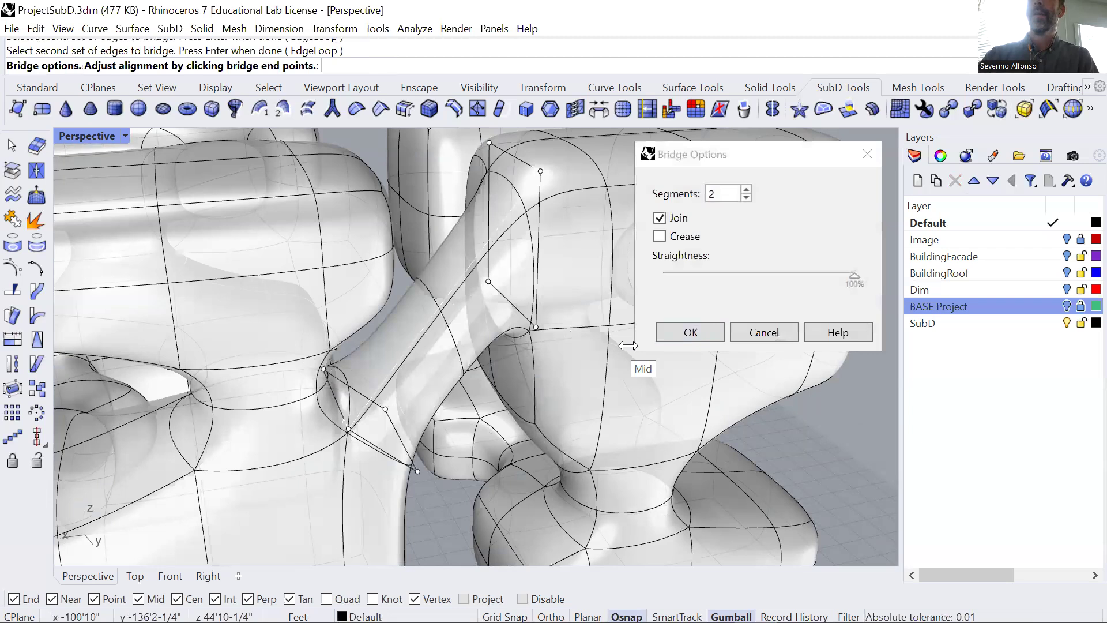
click(746, 190)
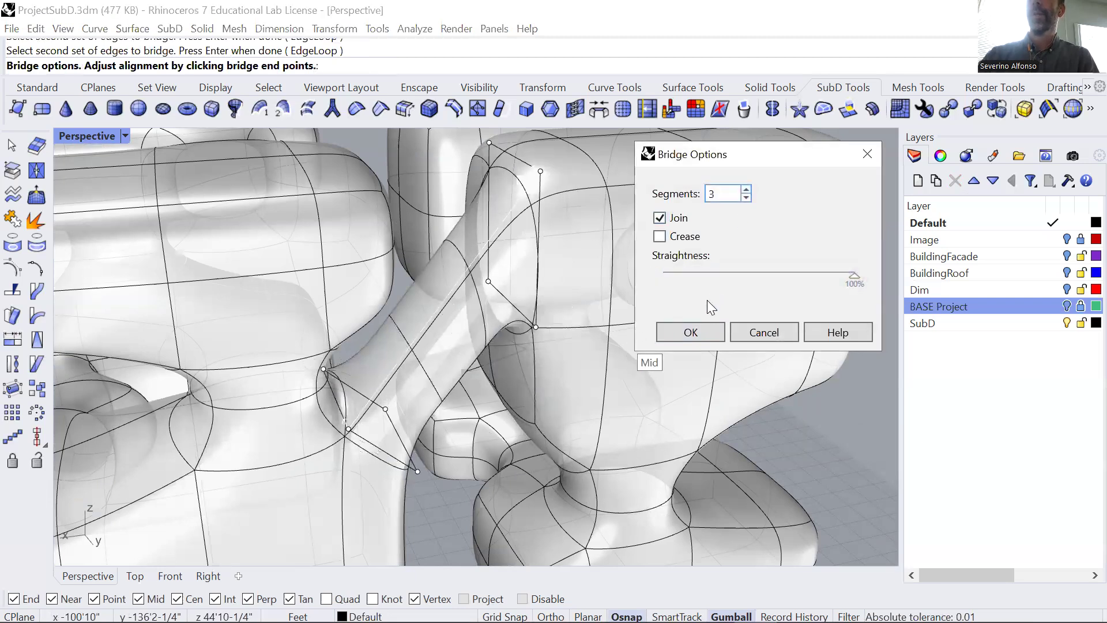
click(691, 331)
On the opposite side, delete the facing corner faces on the rotated form's lower box and the original's lower box.
scroll(801, 425, down, 6)
middle_click(783, 420)
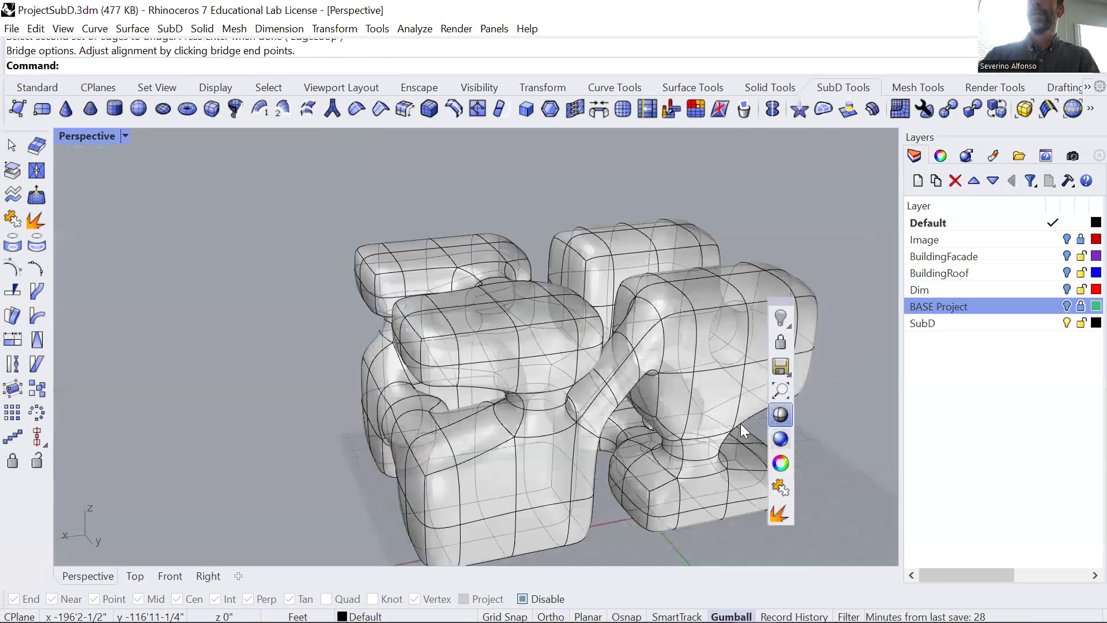
right_drag(622, 415, 400, 386)
click(439, 410)
key(Delete)
scroll(398, 380, up, 5)
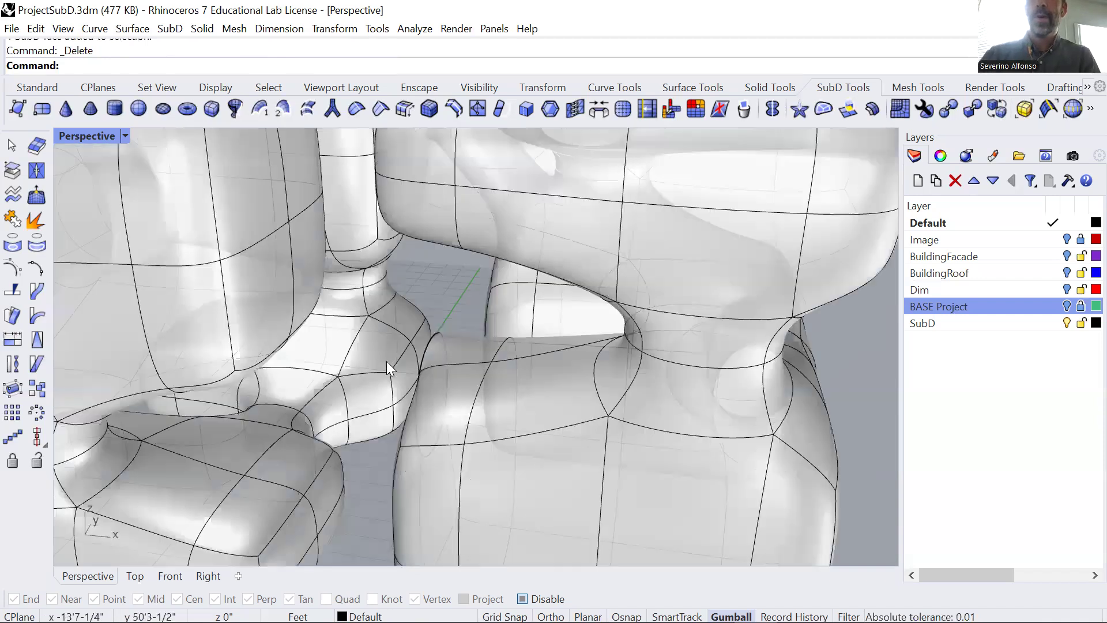
scroll(378, 346, up, 2)
click(375, 346)
key(Delete)
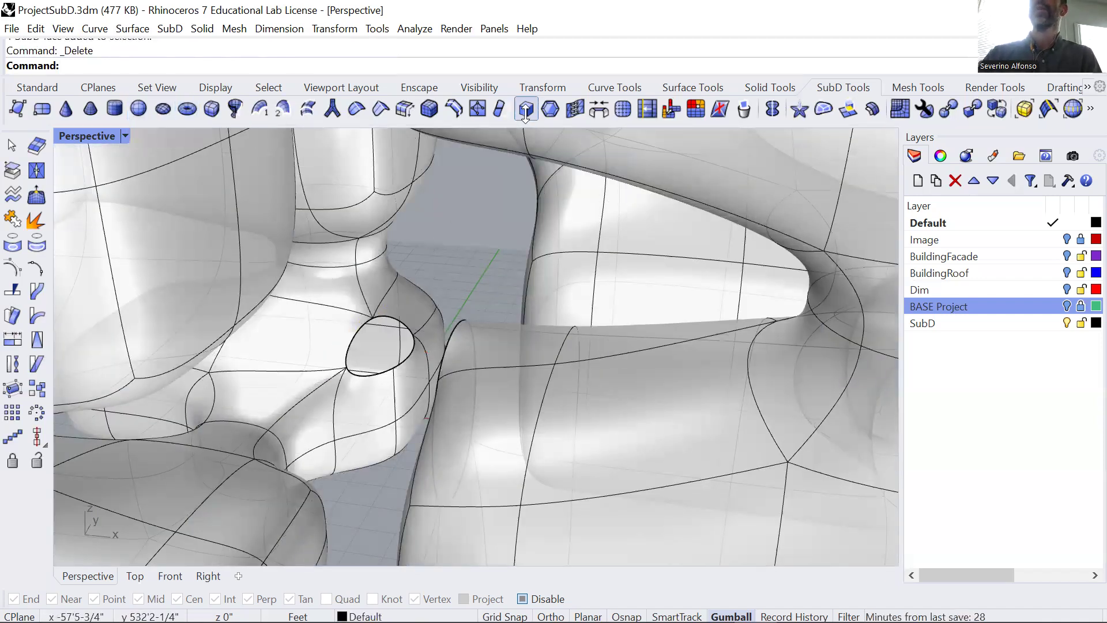
Bridge the edge loops of the two opposite-side lower openings with 3 segments, joined and uncreased.
click(592, 112)
click(389, 317)
key(Return)
right_drag(347, 430, 467, 346)
double_click(467, 346)
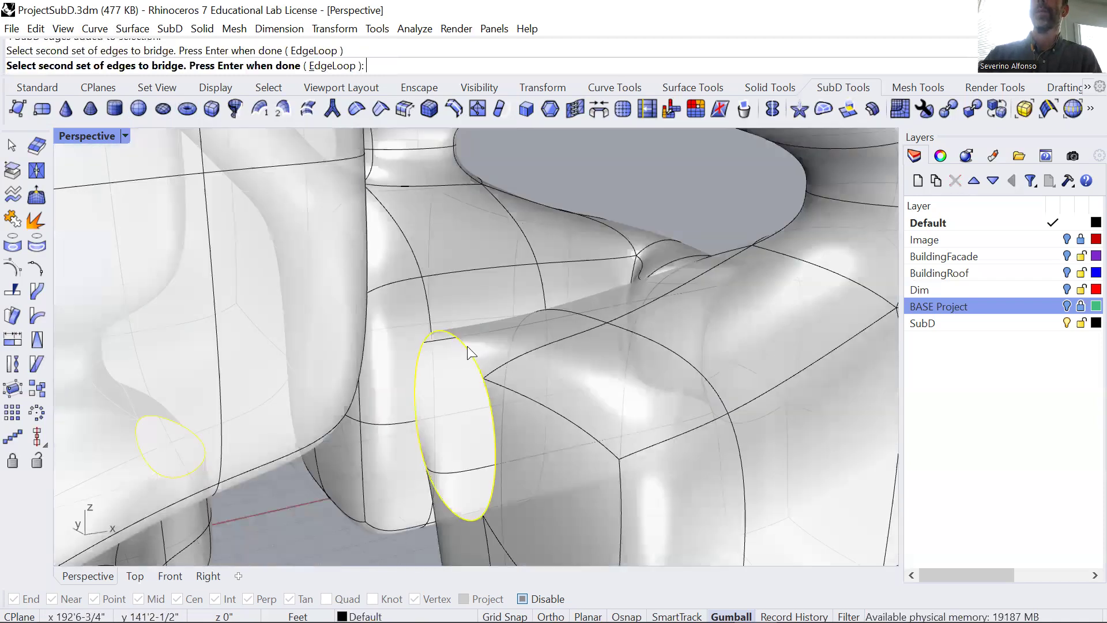
key(Return)
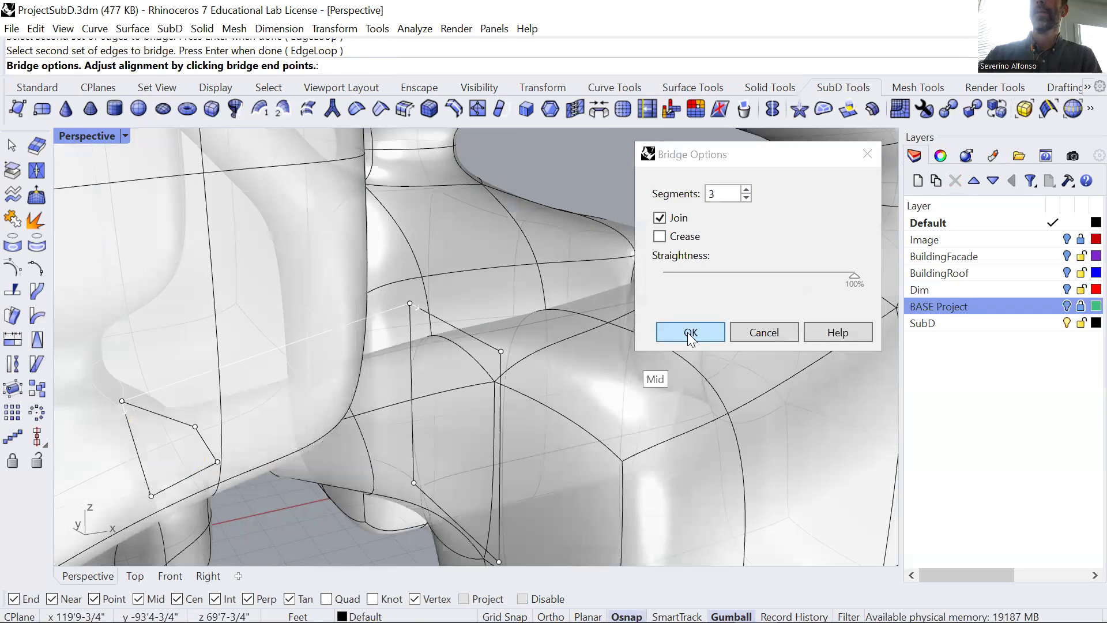
click(689, 333)
Examine the connected SubD forms and their bridges from several angles and distances.
right_drag(576, 369, 438, 372)
scroll(426, 426, down, 10)
right_drag(426, 429, 305, 453)
right_drag(397, 389, 167, 435)
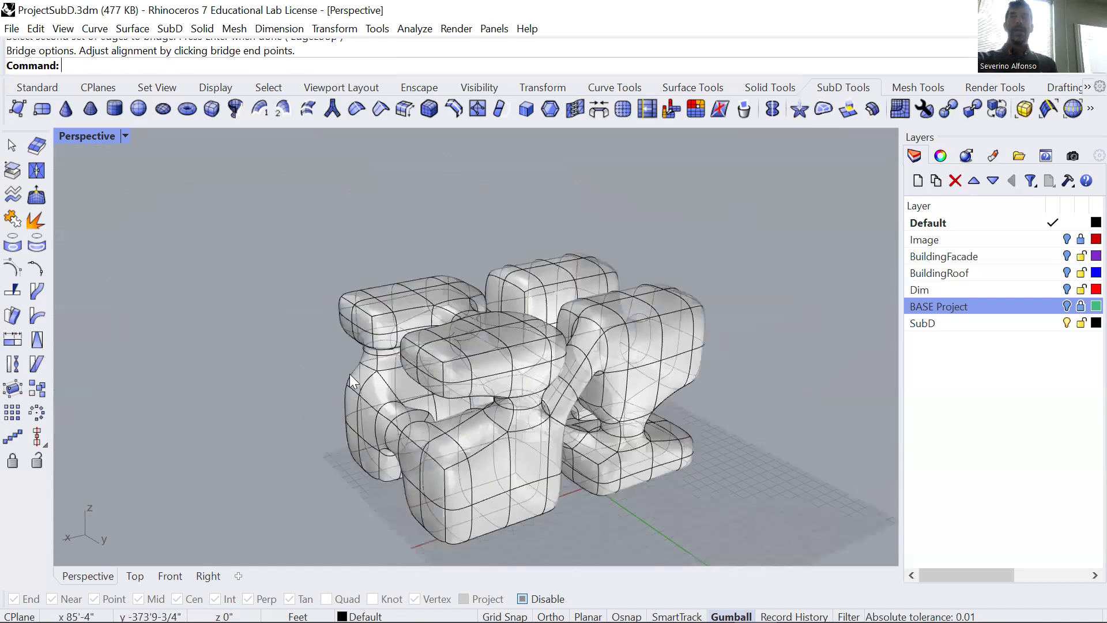
scroll(351, 376, down, 4)
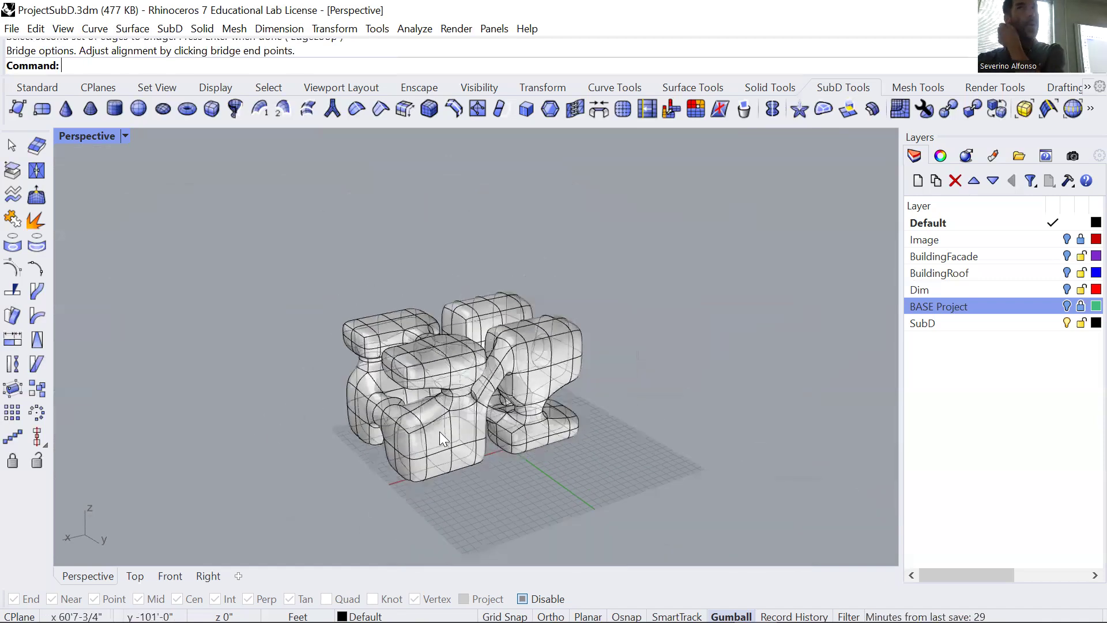
scroll(435, 362, up, 5)
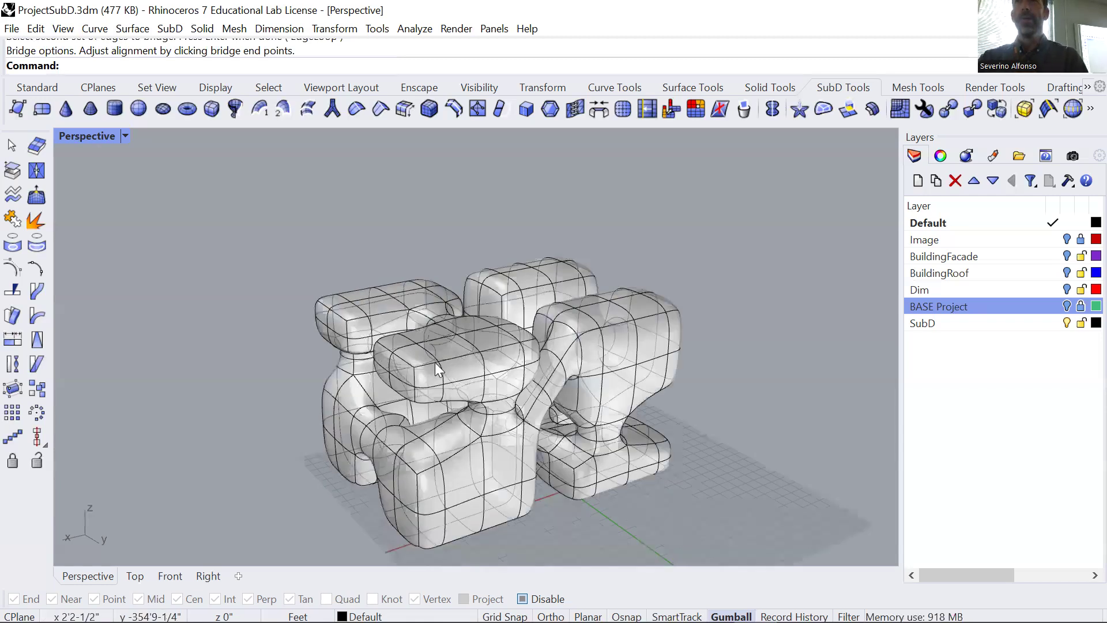
right_drag(449, 335, 498, 338)
scroll(492, 353, down, 3)
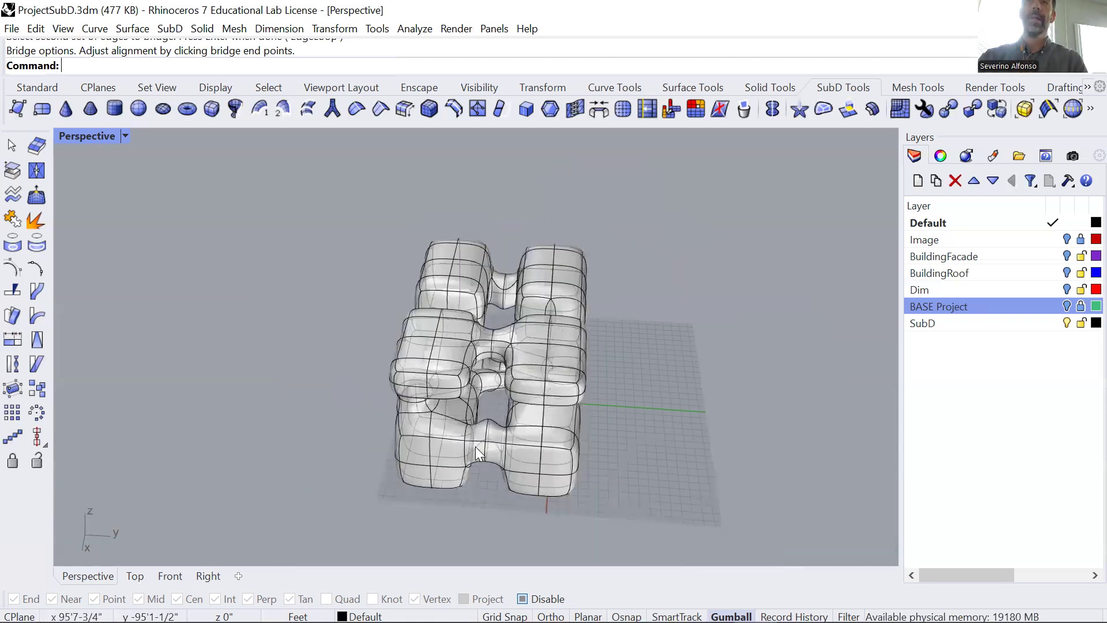
right_drag(491, 463, 437, 464)
scroll(437, 463, down, 5)
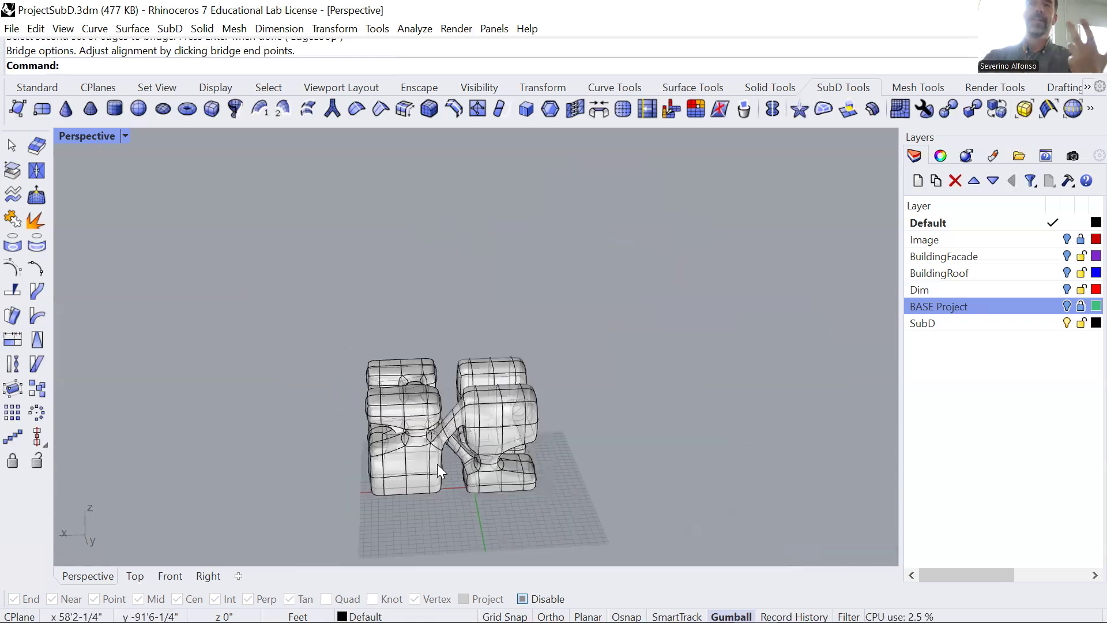
Delete the whole connected SubD and draw a new SubD box on the grid with 2 divisions in X, Y and Z.
click(506, 412)
key(Delete)
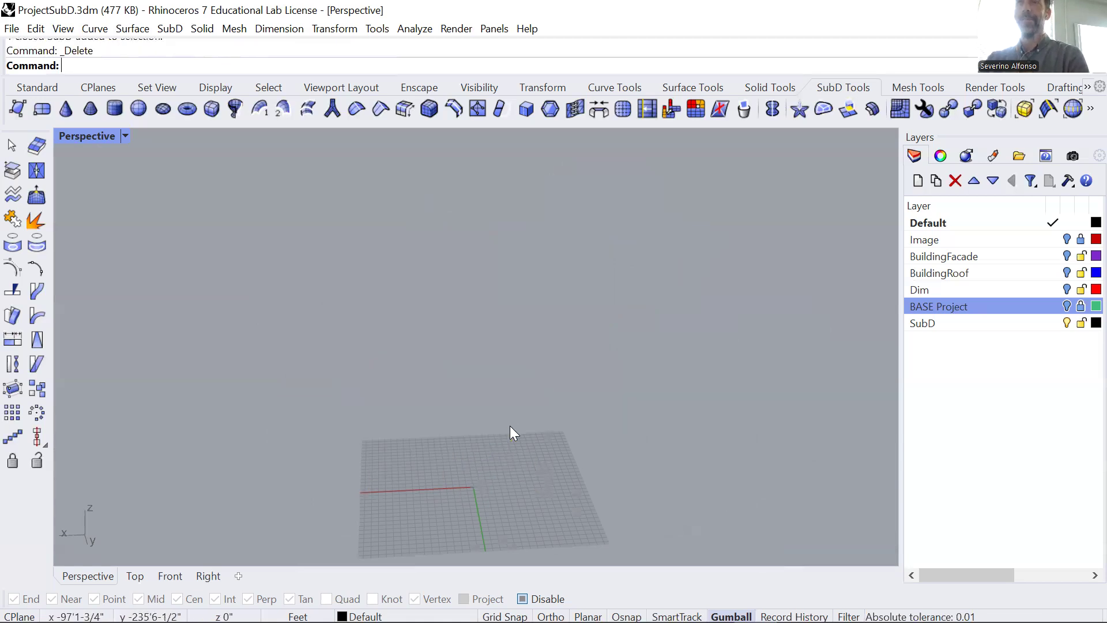
click(212, 109)
click(406, 449)
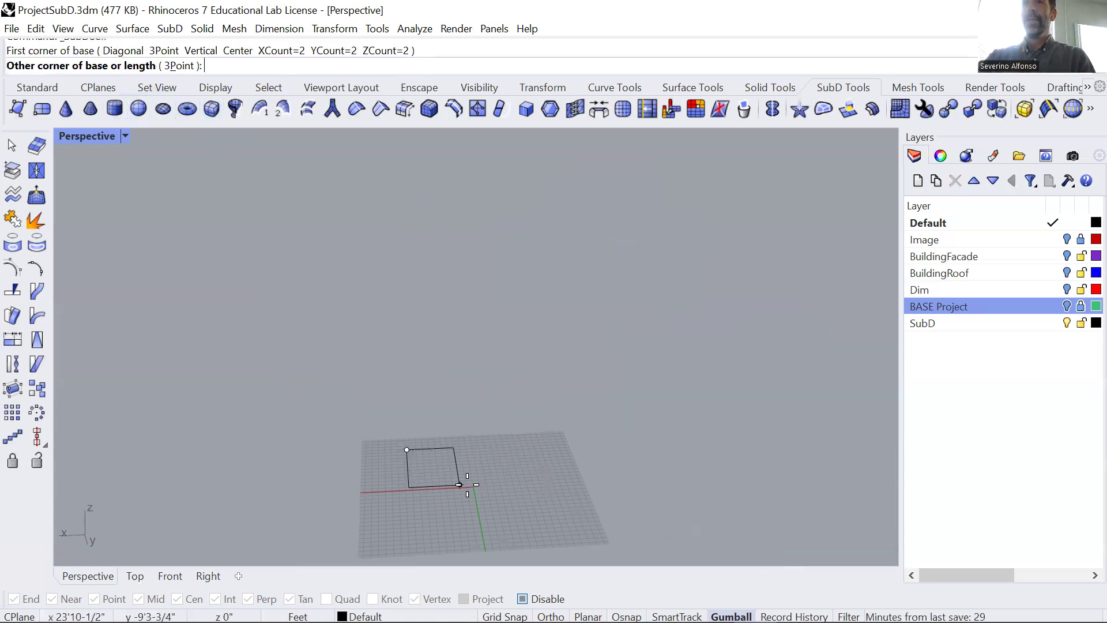
click(540, 491)
click(541, 443)
Try an inset on an upper side face of the new box, then undo it.
right_drag(444, 487, 397, 397)
scroll(503, 469, up, 4)
scroll(422, 417, up, 4)
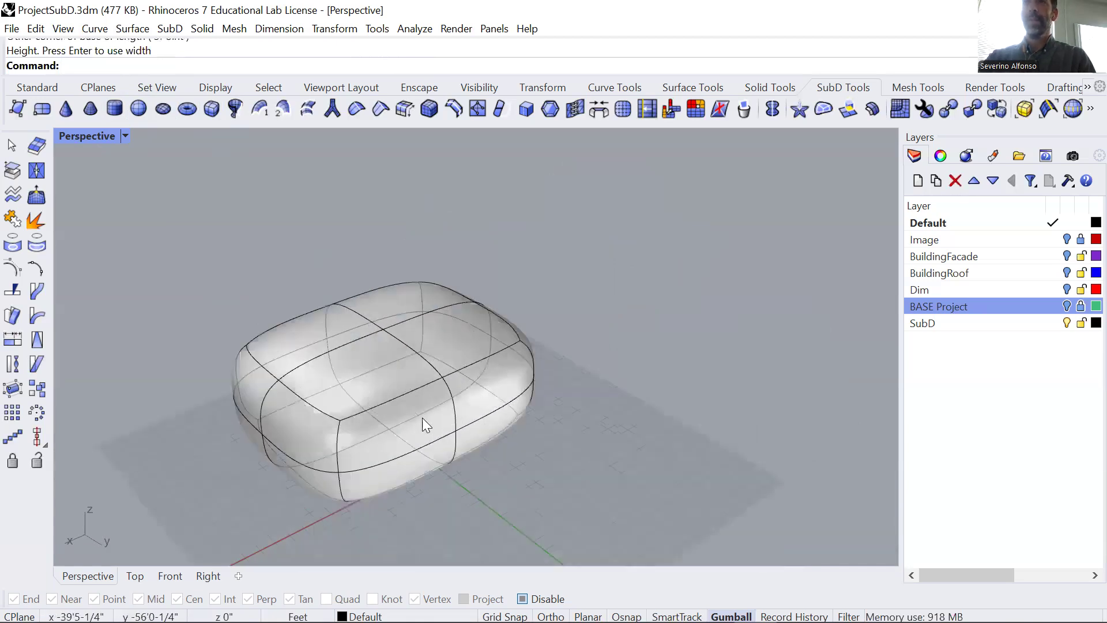
right_drag(371, 445, 382, 432)
ctrl+shift+click(382, 432)
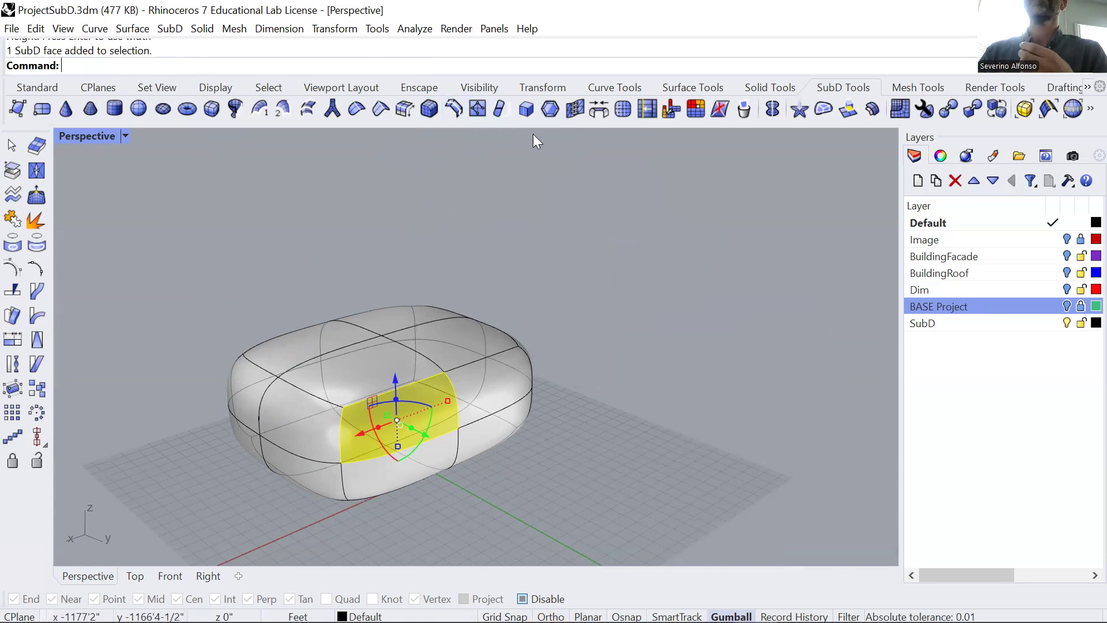
click(551, 107)
click(390, 420)
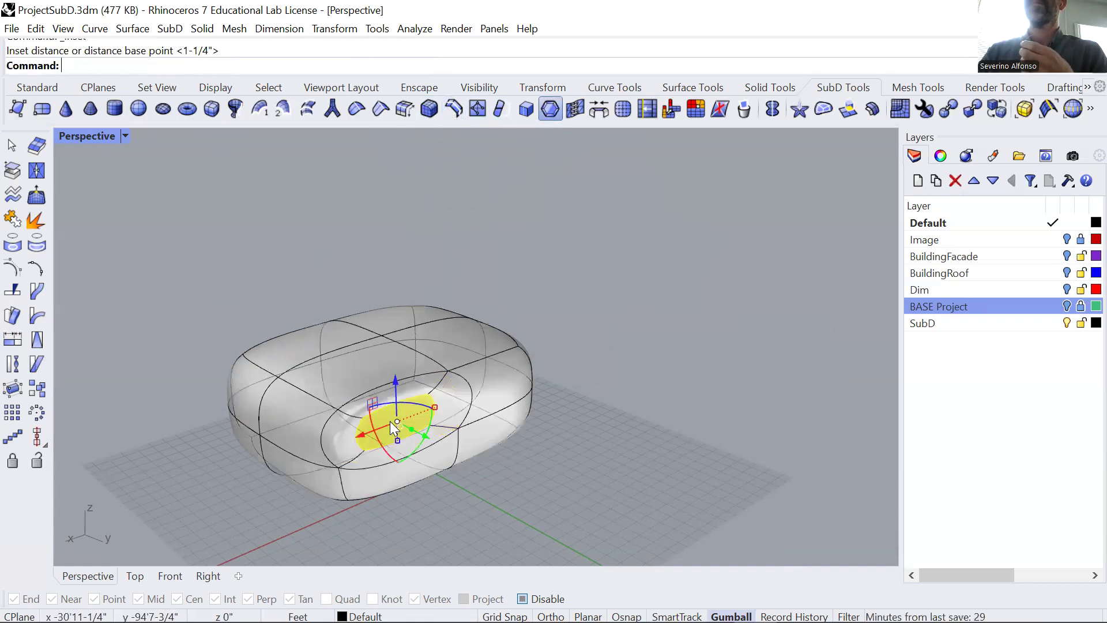
right_drag(425, 464, 470, 453)
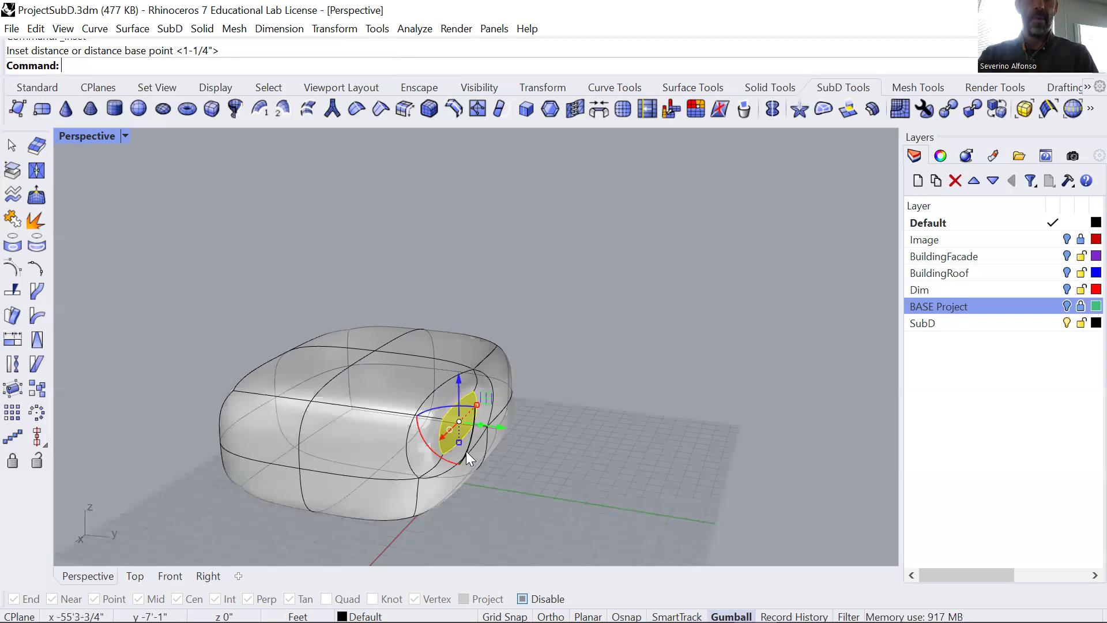
key(ctrl+z)
Inset the box's upper side face near the corner by 1-1/4".
ctrl+shift+click(453, 431)
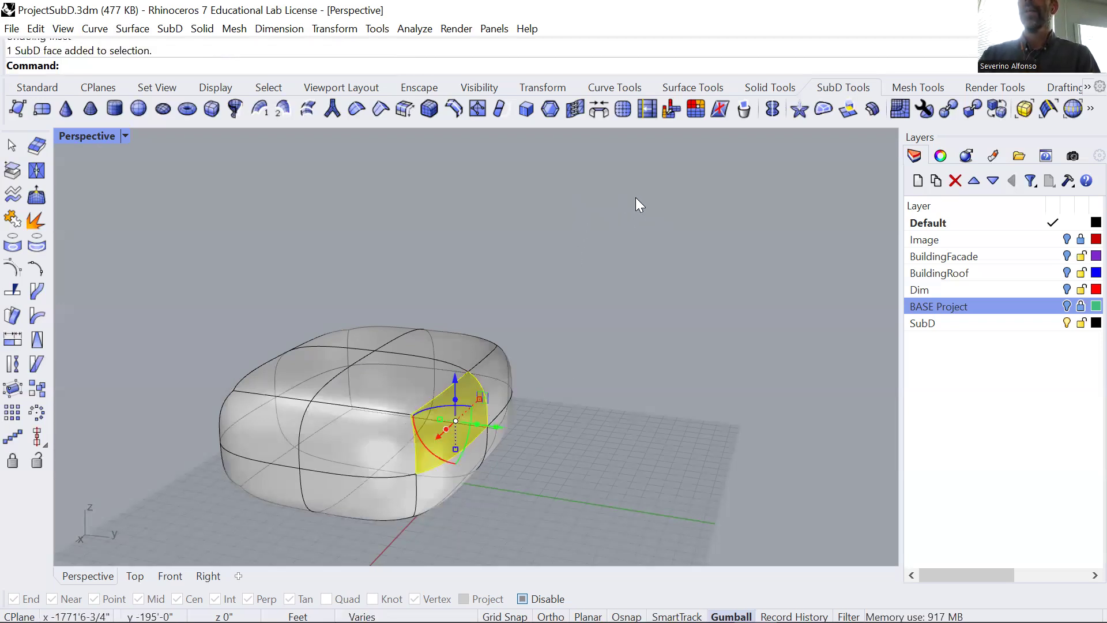
click(550, 108)
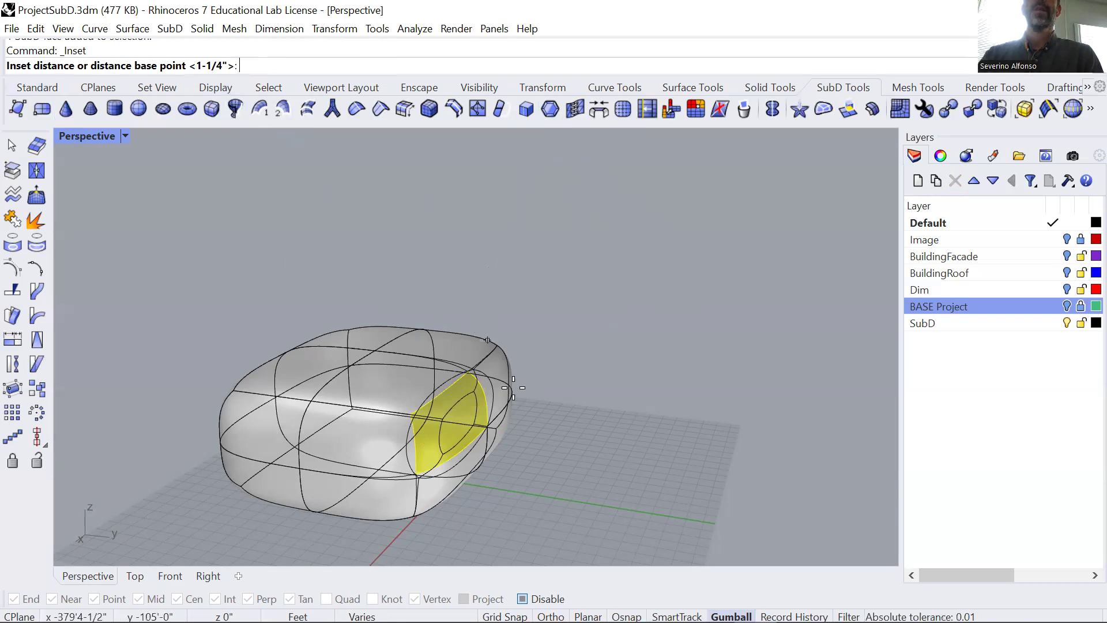
click(453, 444)
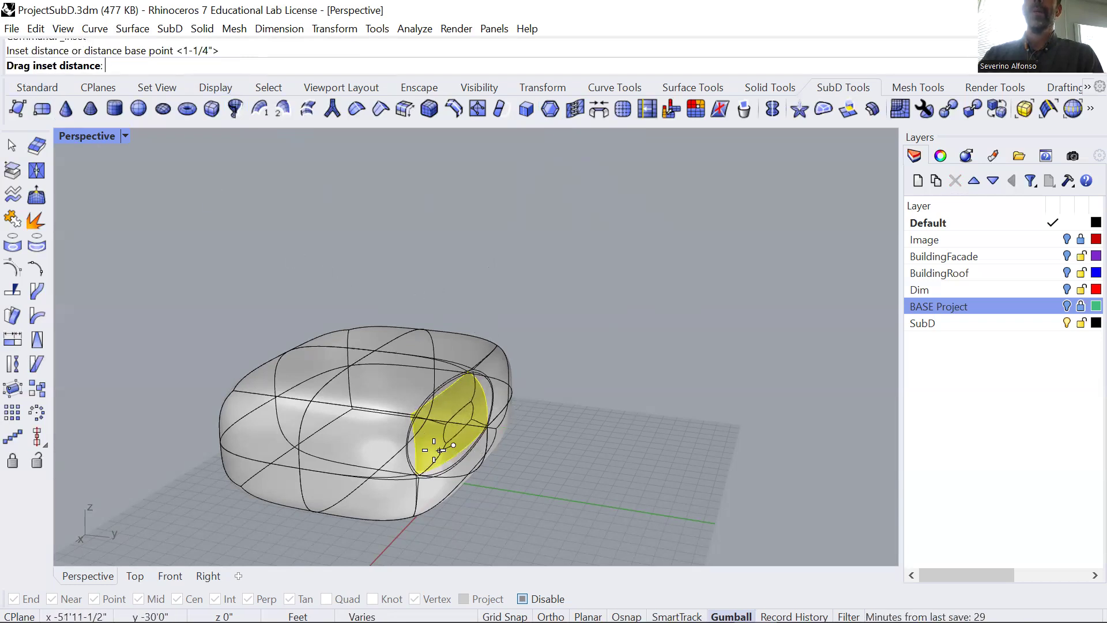
click(469, 455)
right_click(453, 447)
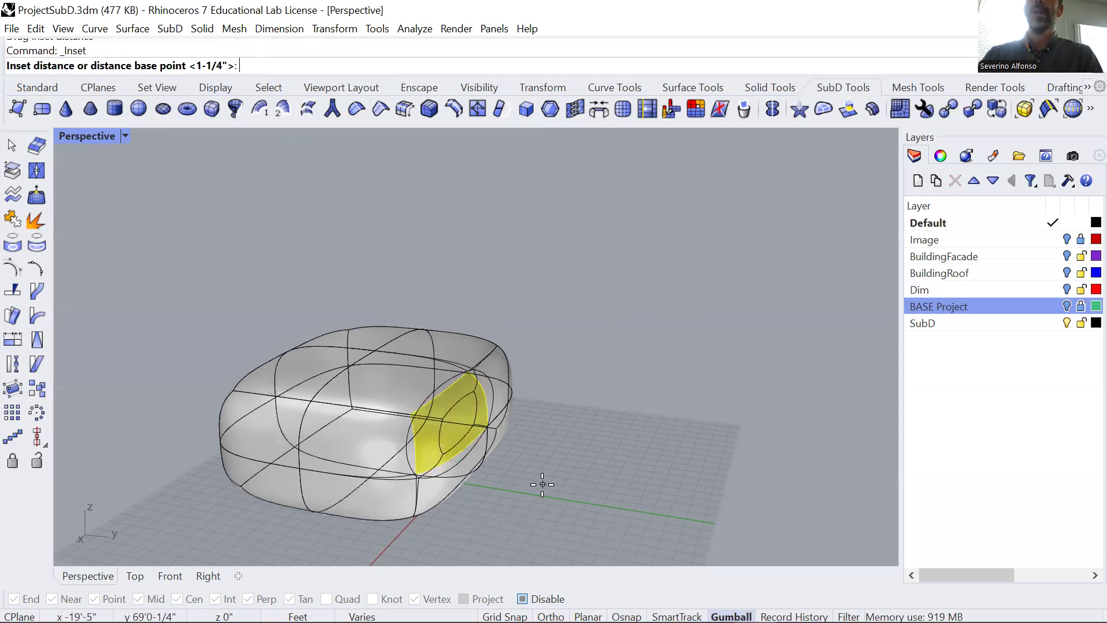
right_click(542, 484)
Pull the inset face outward along the Y axis to form a protruding arm.
right_drag(532, 487, 386, 378)
scroll(347, 444, down, 6)
right_drag(337, 456, 460, 468)
drag(461, 469, 545, 489)
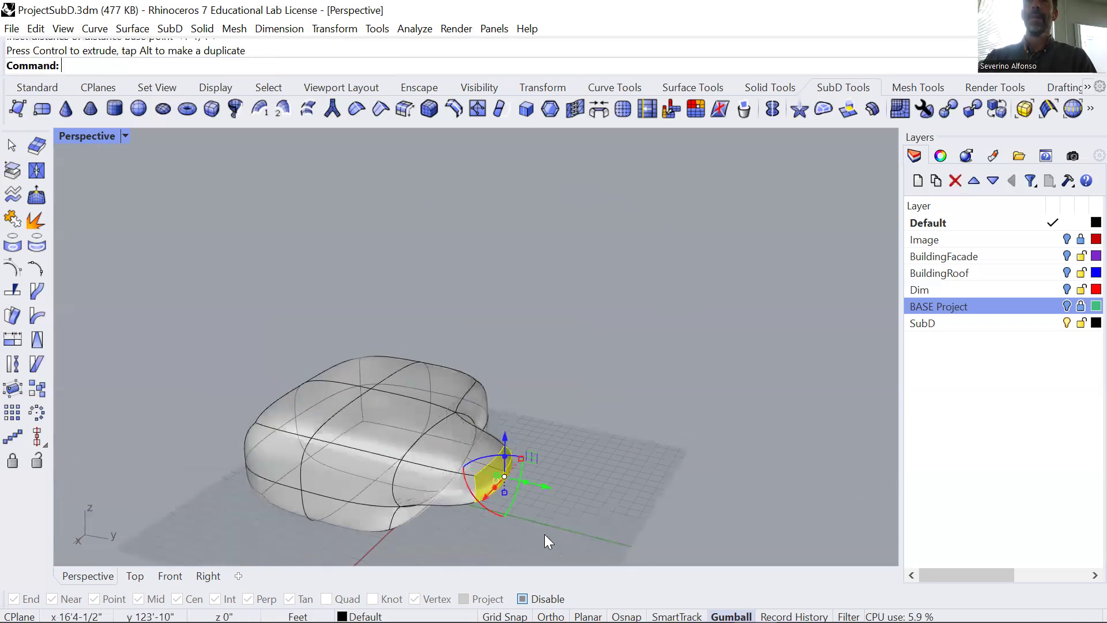
Raise the arm's end face and tilt it upward about the X axis.
right_drag(574, 530, 542, 379)
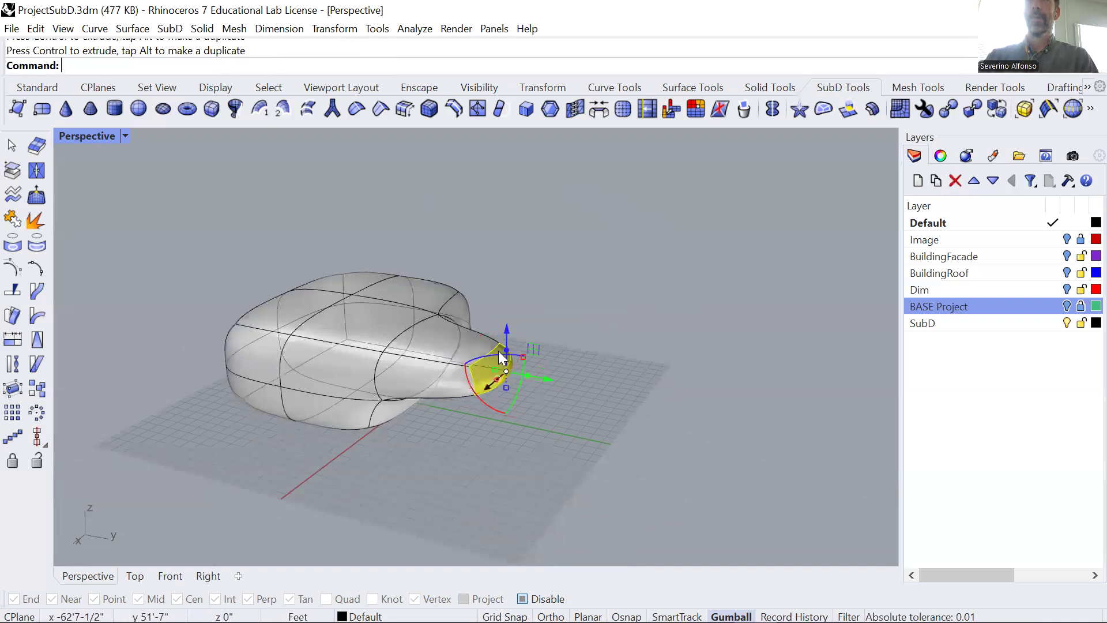
drag(477, 398, 478, 373)
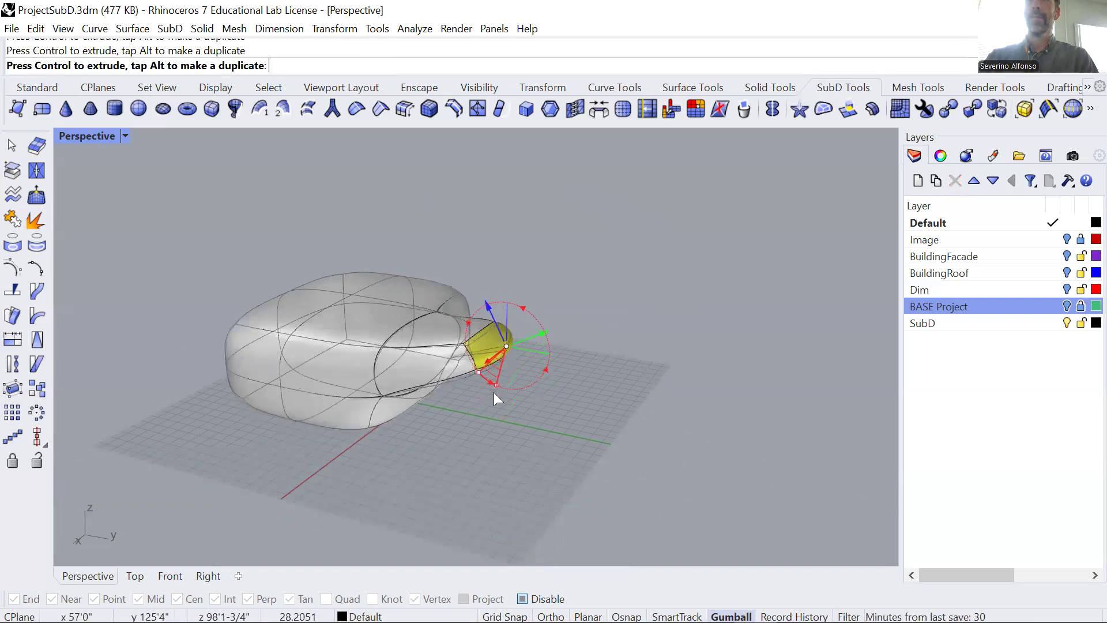
right_drag(488, 408, 400, 367)
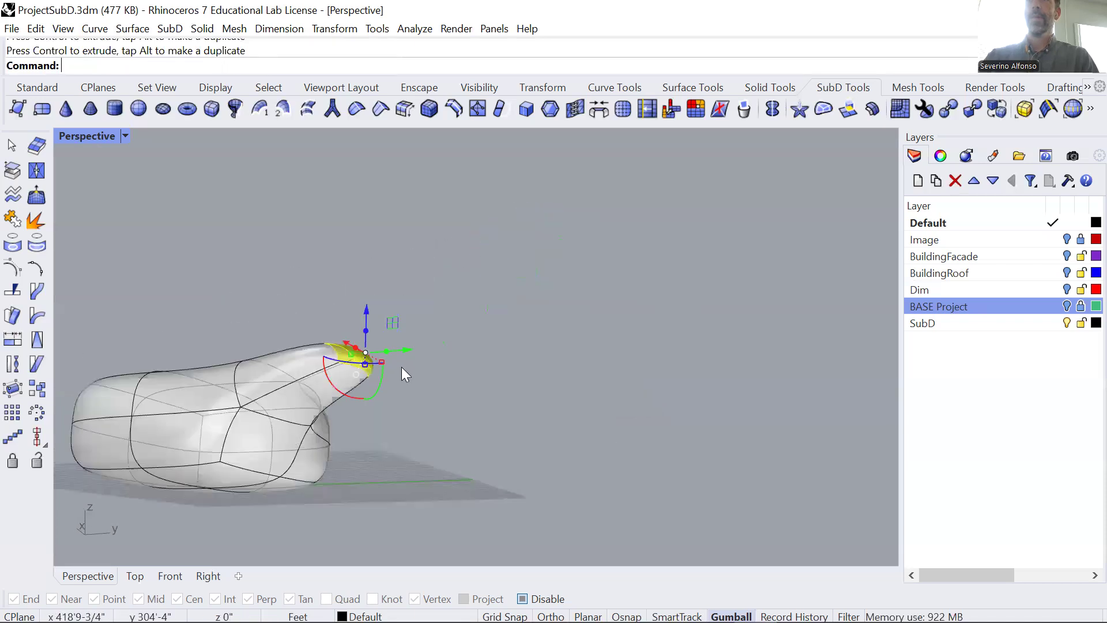
Inset the arm's end face by 1-1/4" and pull it farther out and up to lengthen the arm.
scroll(379, 376, up, 8)
click(551, 110)
right_click(395, 304)
right_drag(395, 304, 358, 429)
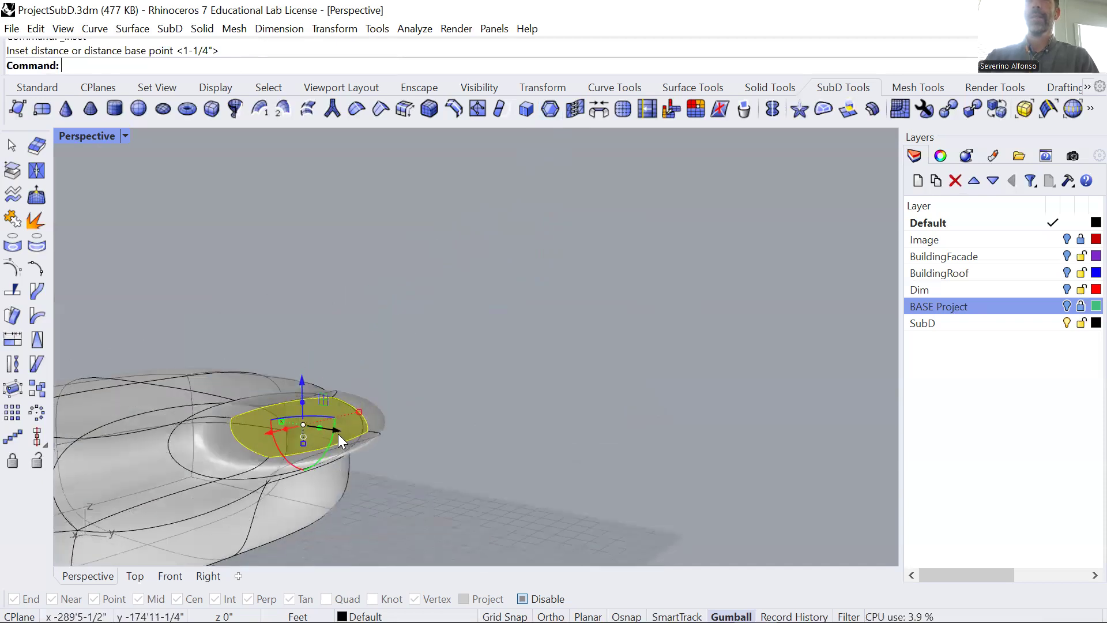
drag(333, 429, 447, 276)
right_drag(336, 400, 284, 381)
key(Escape)
Pull a second arm outward along the X axis from the adjacent side face, insetting the face by 1-1/4" before and after.
ctrl+shift+click(283, 381)
click(557, 114)
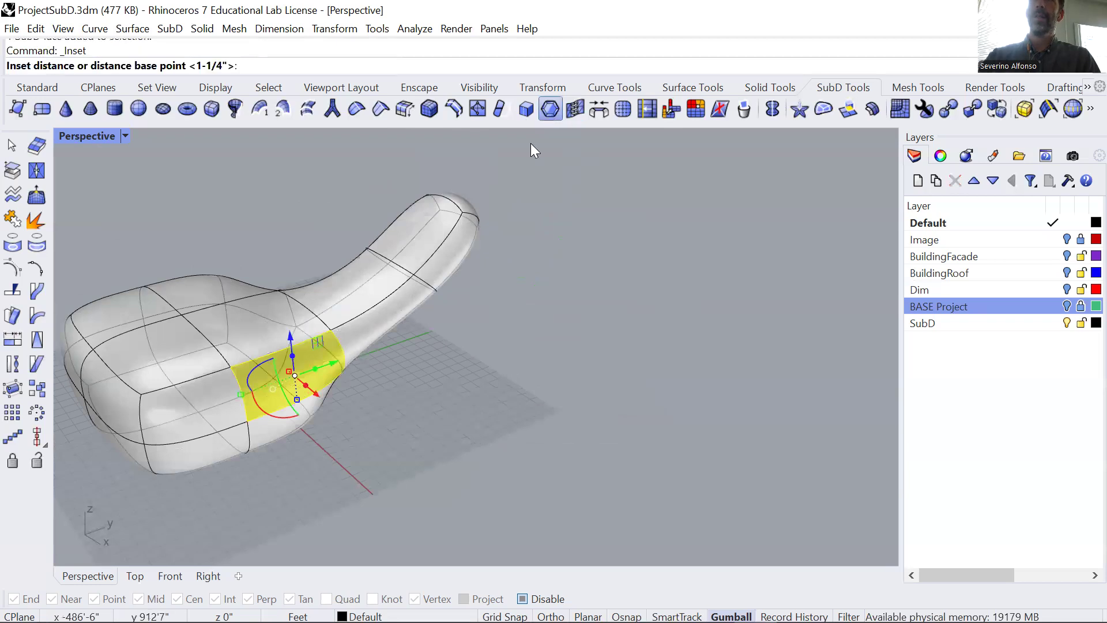
key(Return)
drag(345, 443, 359, 454)
key(Return)
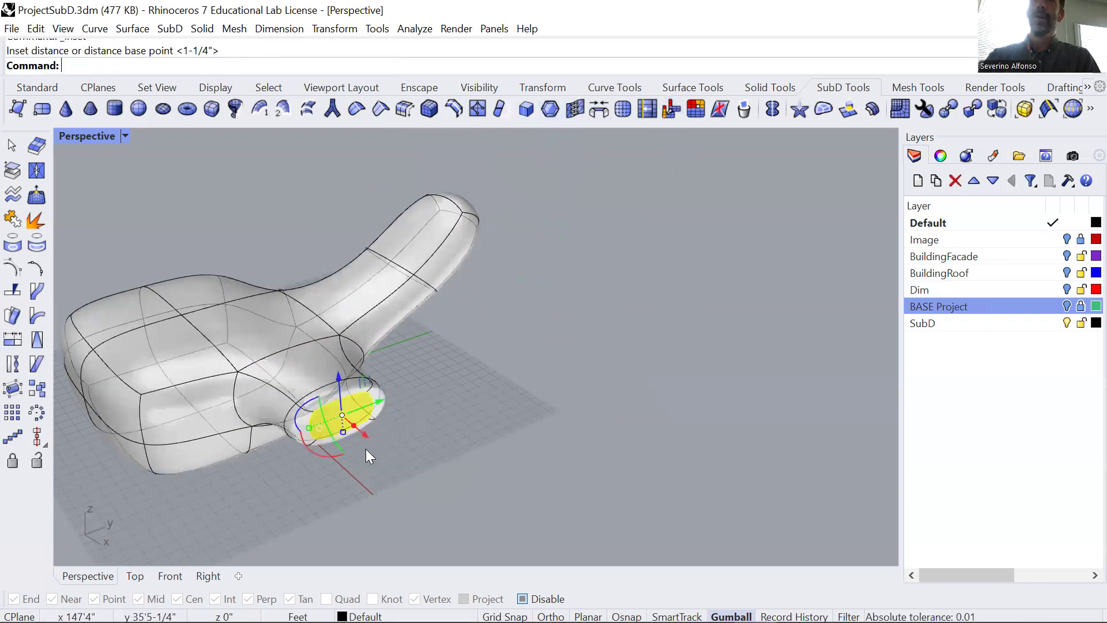
Pull the second arm's inset end face farther out along the X axis to lengthen the arm.
drag(360, 436, 450, 520)
scroll(452, 474, down, 4)
click(540, 482)
right_drag(447, 452, 291, 406)
Inset the body's top face between the two arms by 1-1/4" and pull it up along the Z axis.
ctrl+shift+click(362, 411)
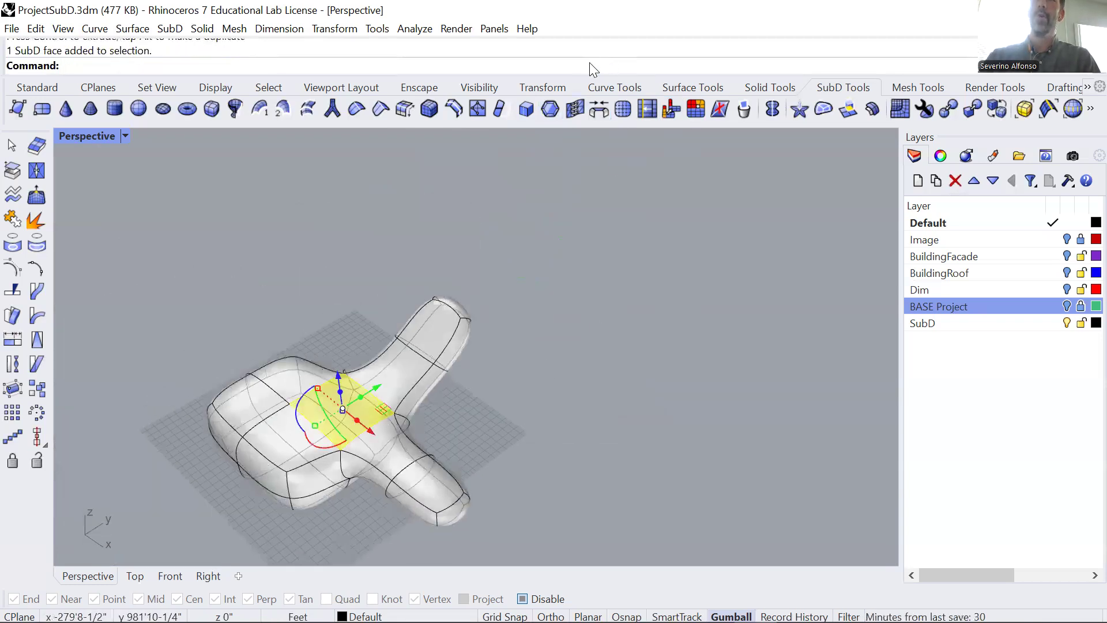
click(550, 108)
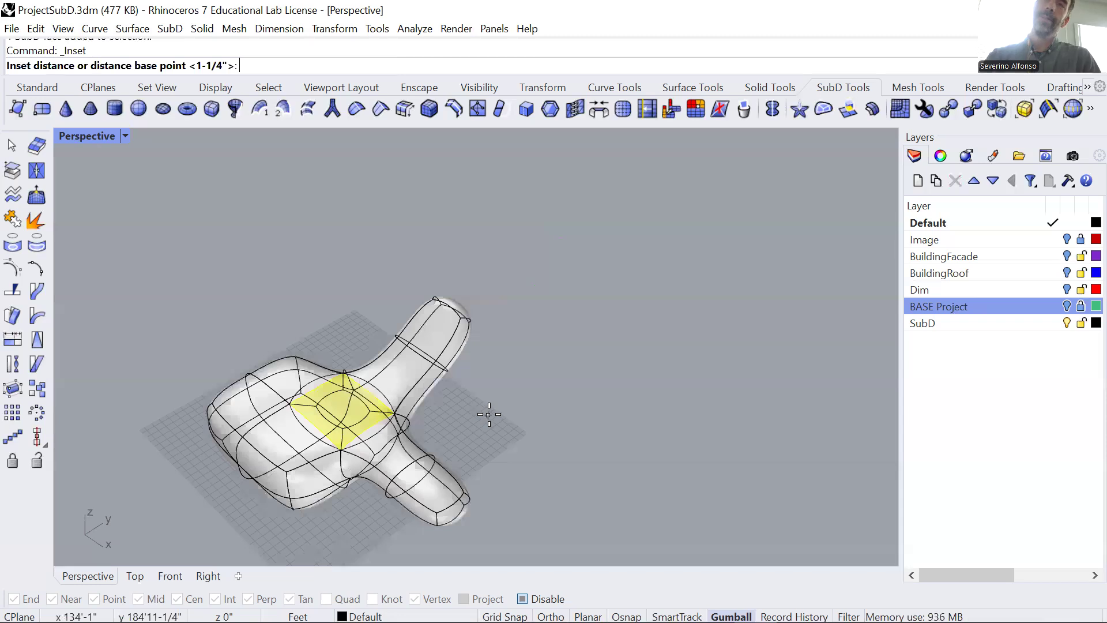
key(Return)
drag(339, 378, 355, 328)
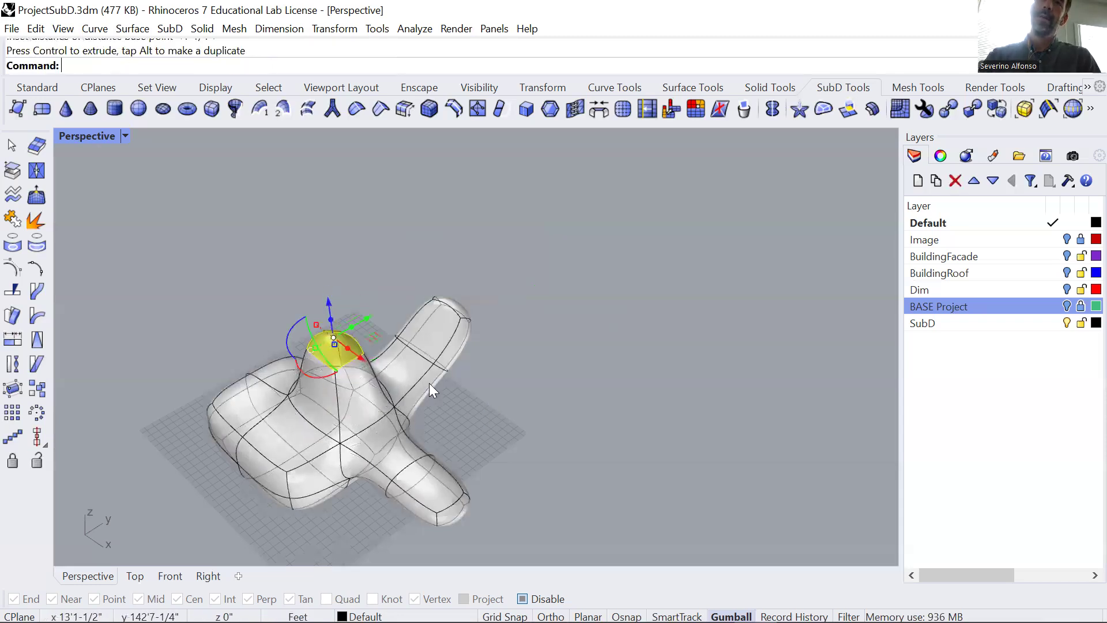
Inset the raised top face again and pull it higher to extend the upright column.
key(Return)
key(Return)
drag(322, 299, 322, 270)
click(451, 294)
right_drag(357, 341, 438, 334)
ctrl+shift+click(339, 239)
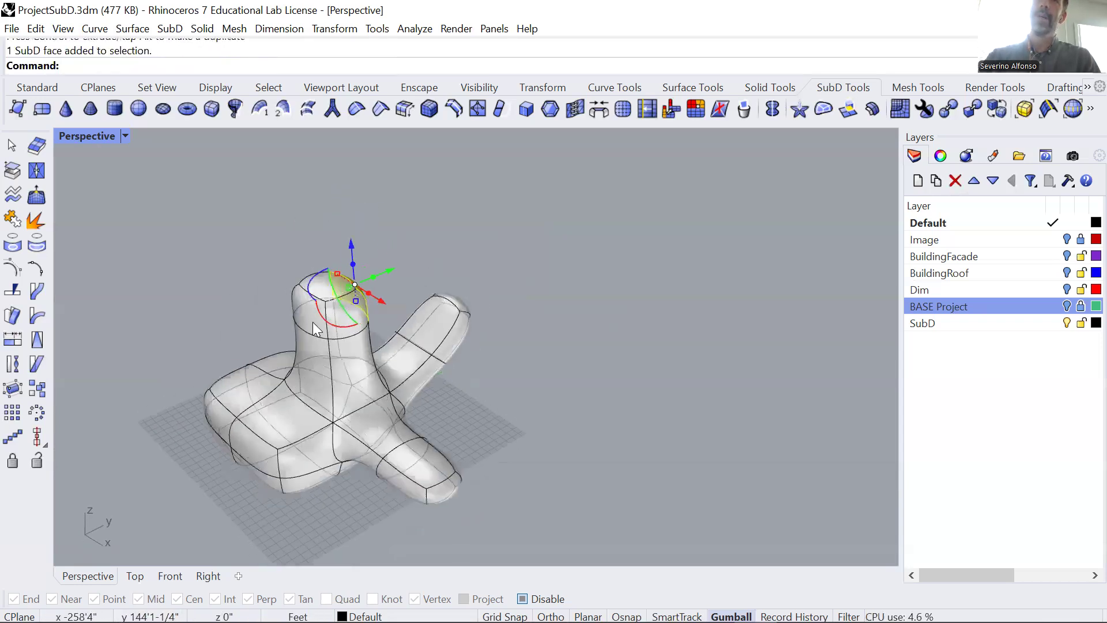
right_click(476, 301)
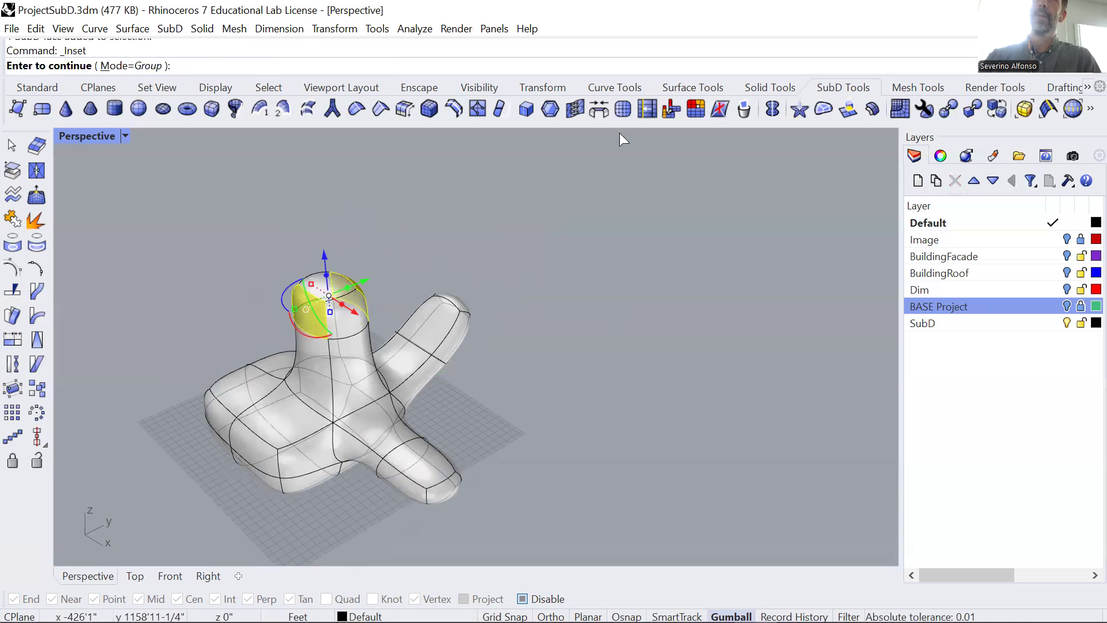
key(Escape)
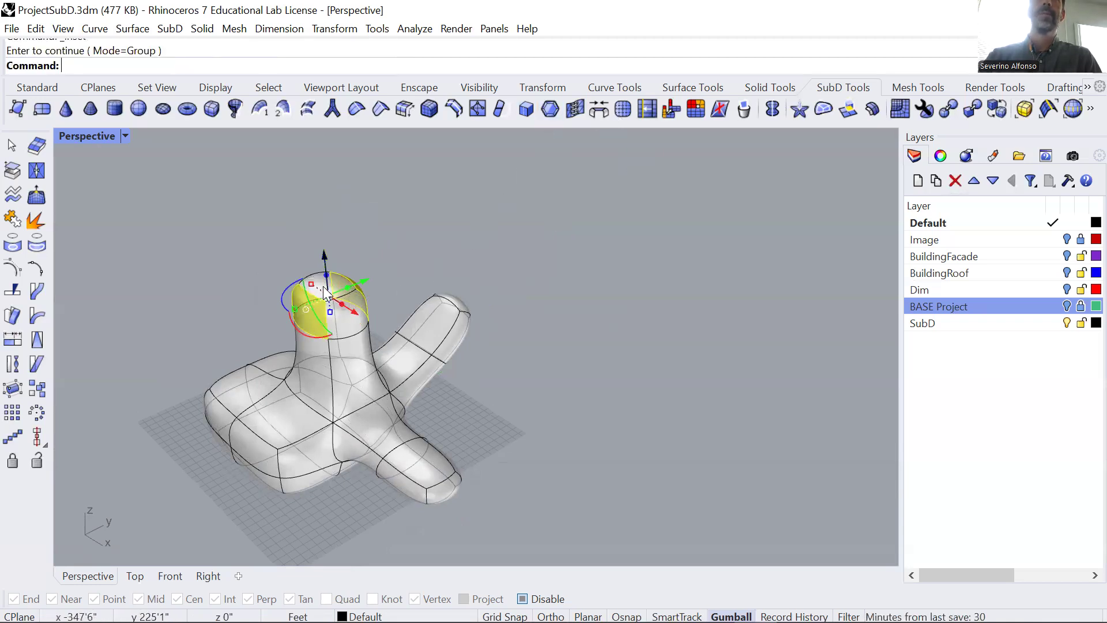
right_drag(361, 276, 352, 228)
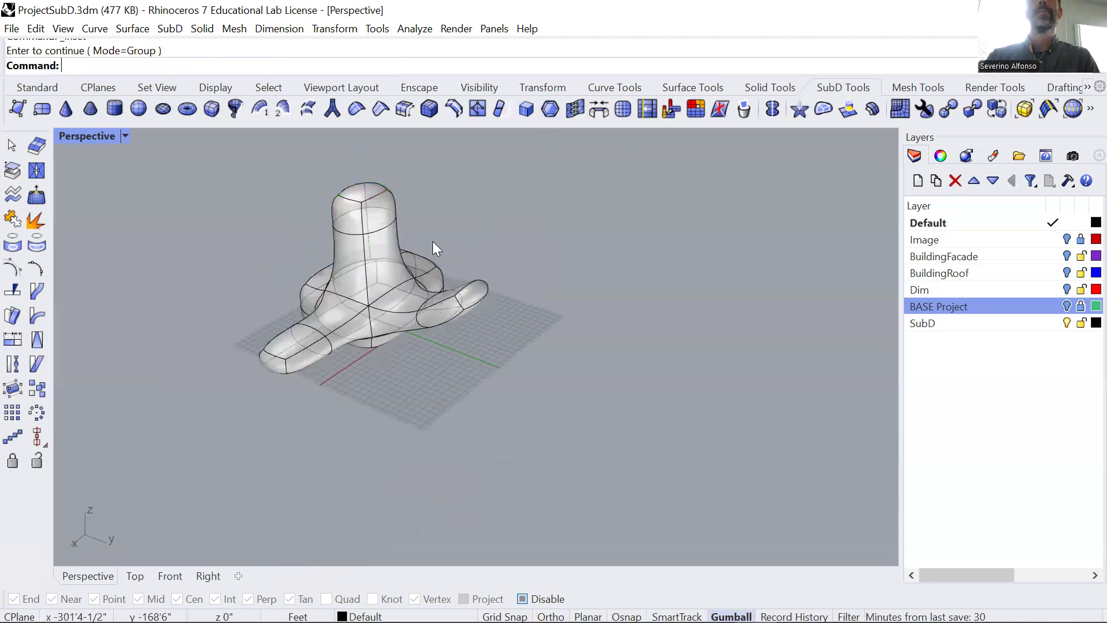
click(551, 114)
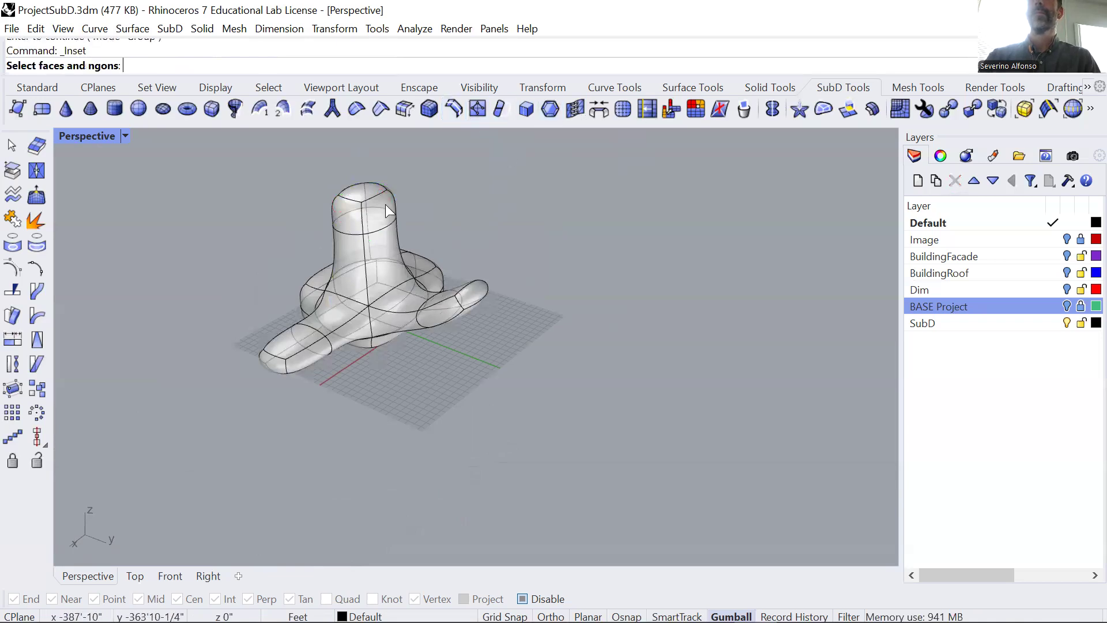
click(375, 225)
key(Escape)
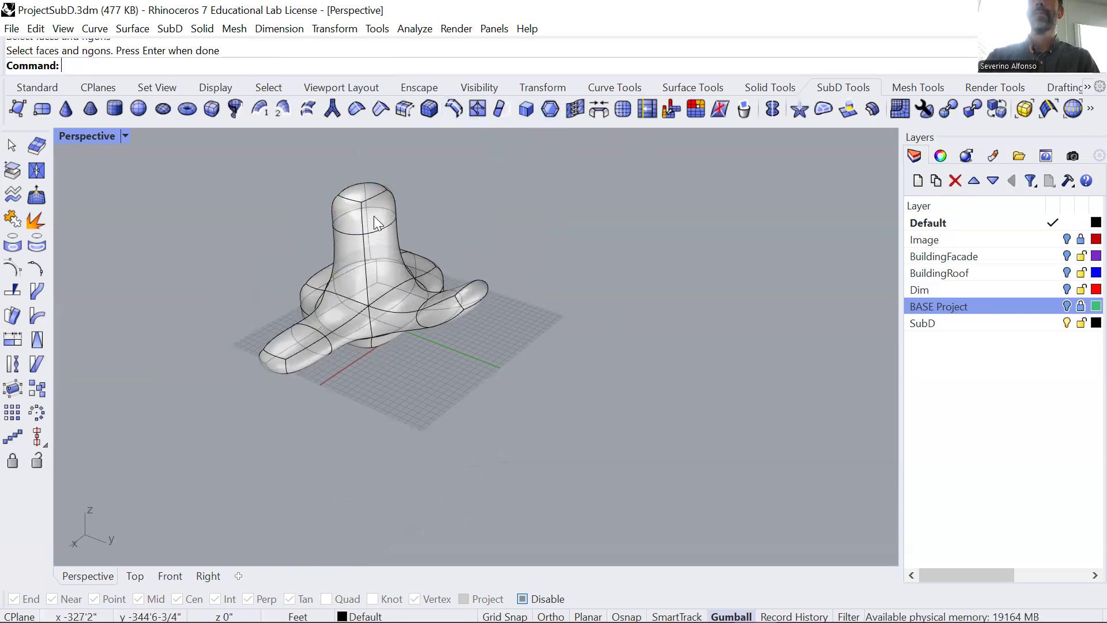
Inset a side face at the column's upper end and pull it outward into a small arm.
click(373, 215)
click(550, 108)
drag(426, 219, 468, 232)
shift+right_drag(390, 283, 462, 271)
Inset another side face at the column's upper end and pull it outward to form a second small arm.
click(409, 212)
click(461, 254)
click(550, 108)
key(Return)
drag(434, 272, 394, 298)
click(576, 457)
right_drag(576, 456, 532, 388)
Inset the upper end face of the body's far side and pull it outward along the X axis in two stages to form a leg.
ctrl+shift+click(625, 446)
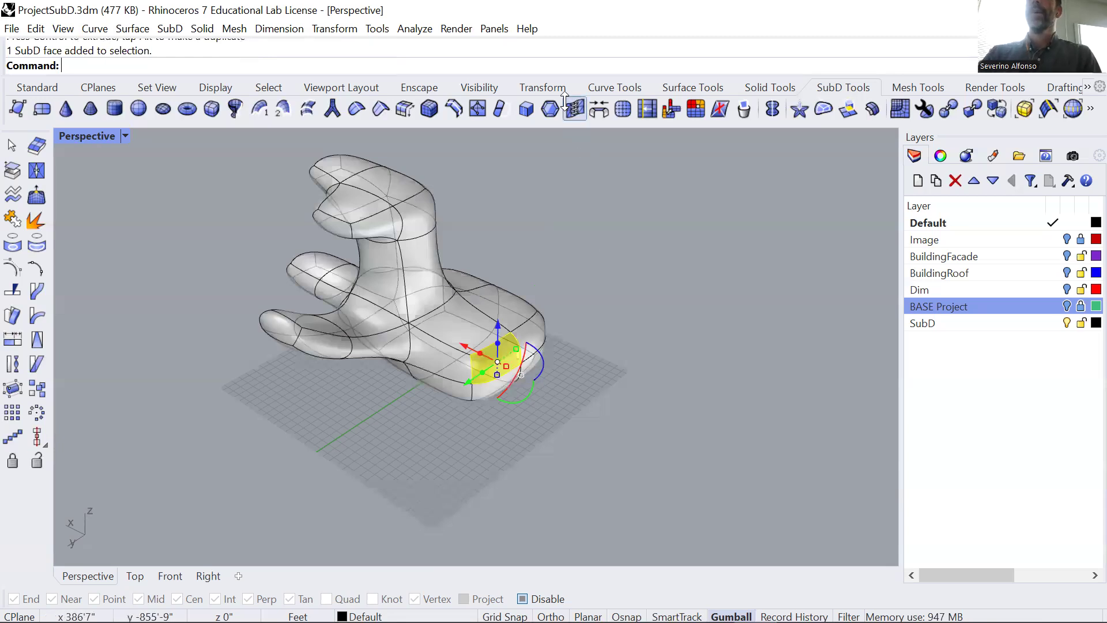
click(553, 105)
right_click(575, 323)
drag(464, 348, 568, 380)
right_click(549, 396)
right_click(575, 413)
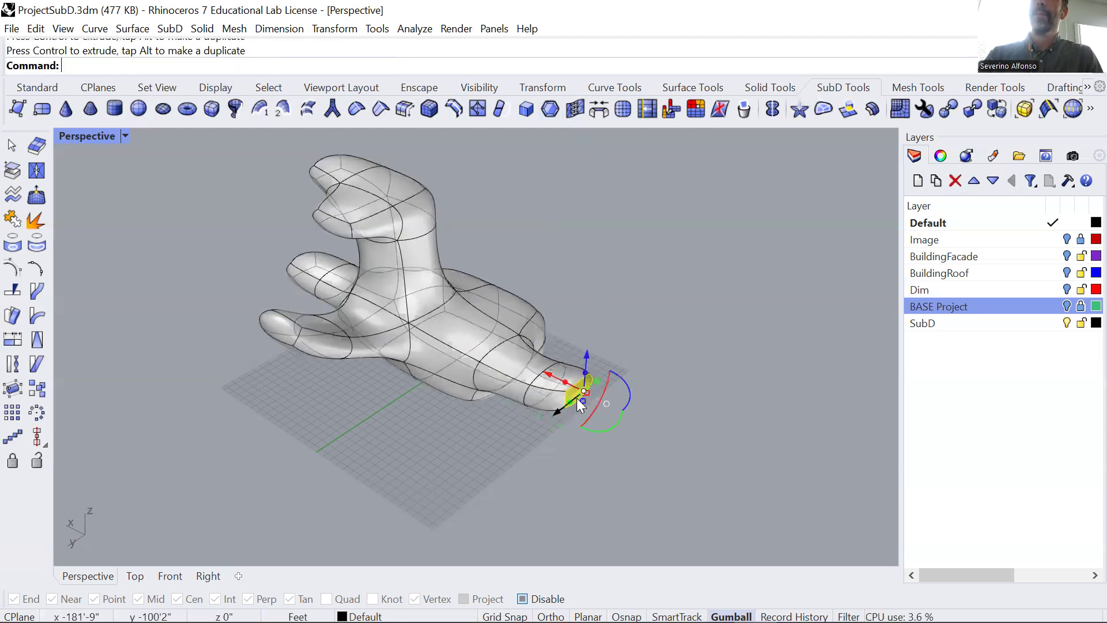
key(ctrl+z)
Select the edge loop around the leg's middle and scale it up to thicken the leg toward its end.
double_click(554, 385)
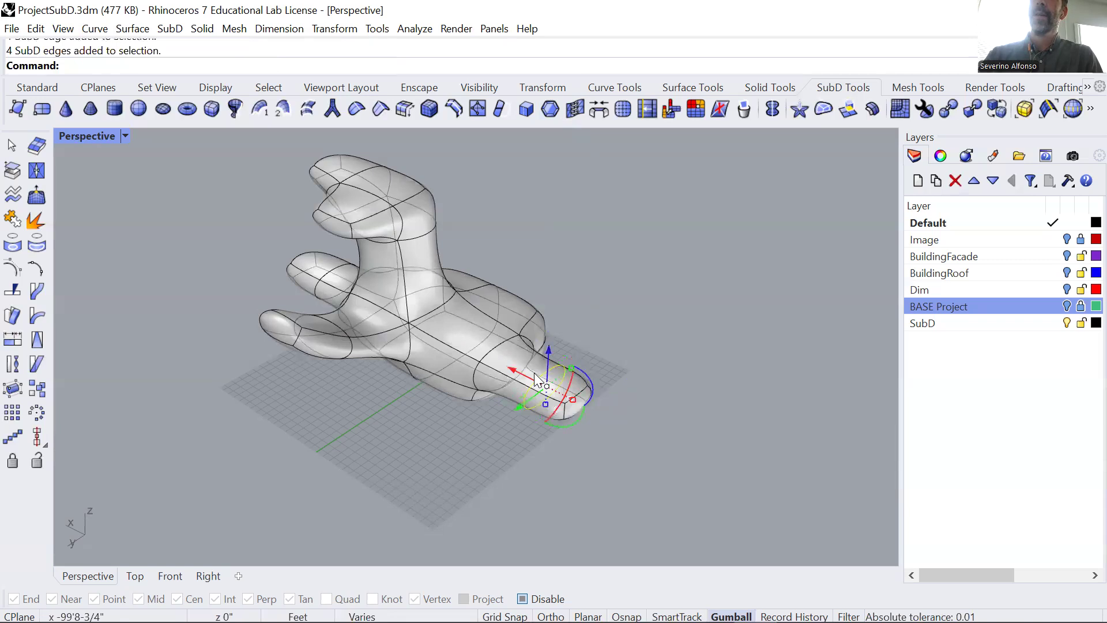
mouse_move(546, 407)
mouse_down()
mouse_move(546, 432)
mouse_move(548, 392)
mouse_up()
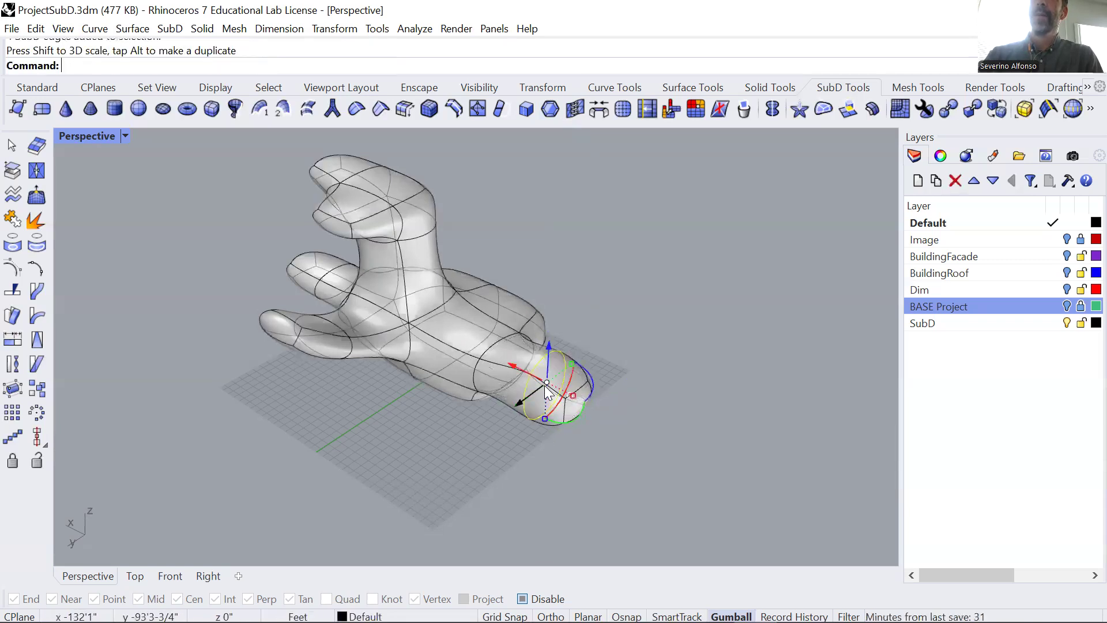
right_drag(583, 355, 393, 318)
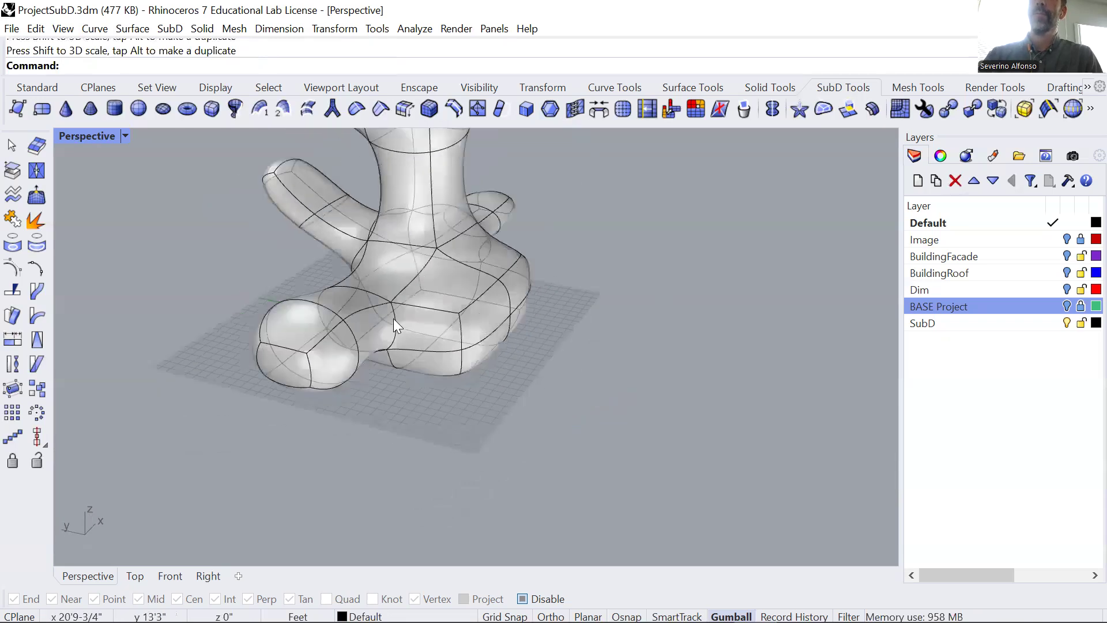
Shift the vertical edge where the thickened leg meets the body along the Y axis.
ctrl+shift+click(411, 331)
drag(362, 321, 351, 318)
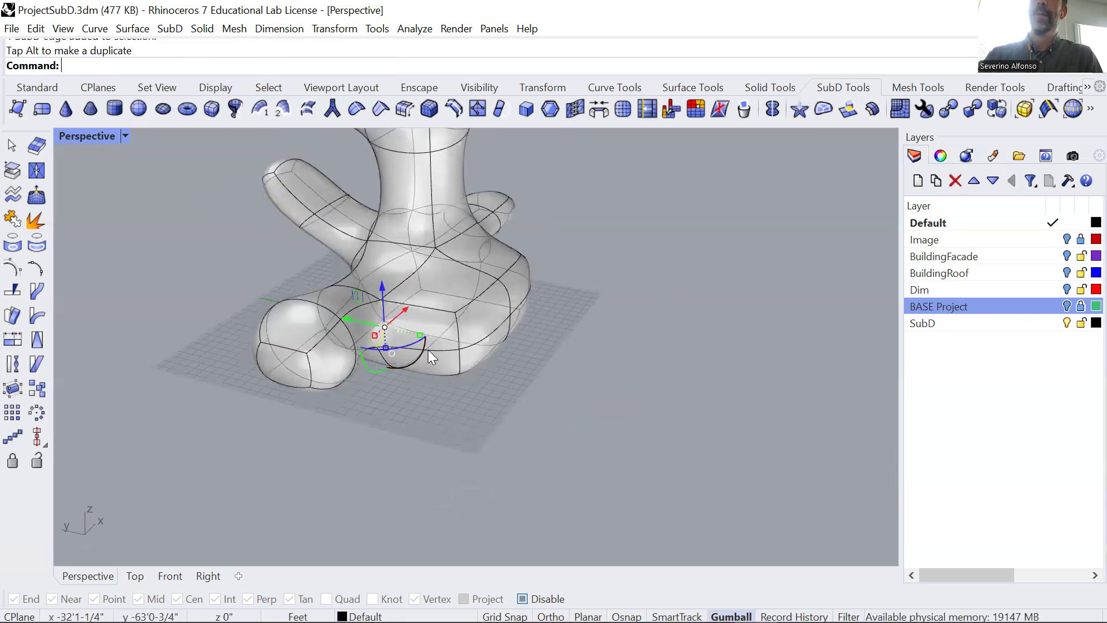
ctrl+shift+click(457, 328)
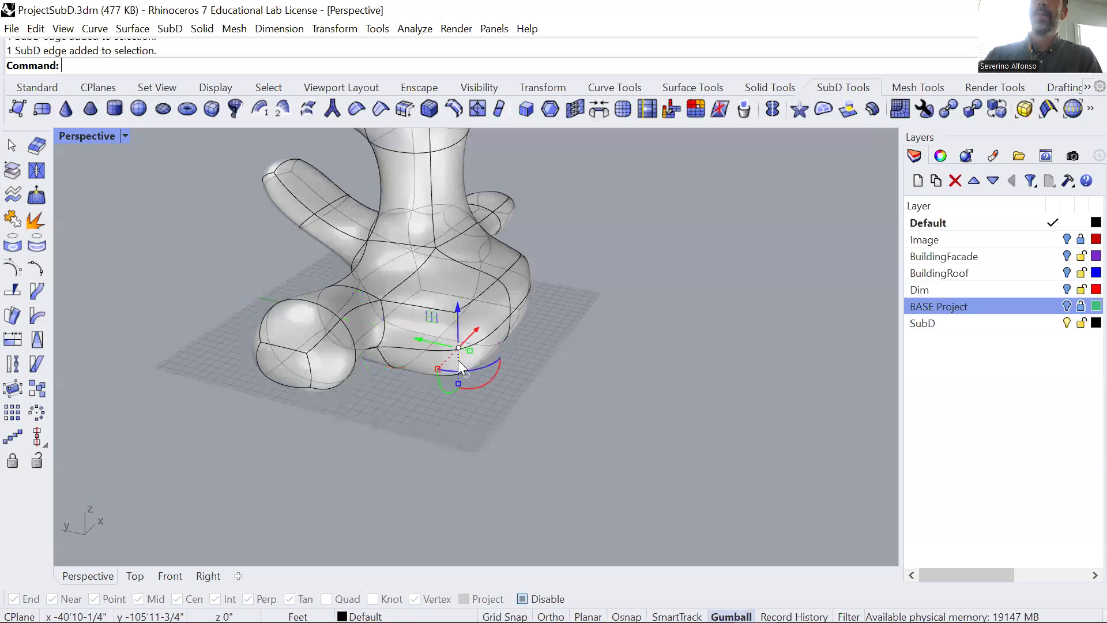
scroll(457, 357, up, 5)
drag(412, 303, 529, 344)
scroll(530, 344, down, 5)
key(Escape)
middle_click(410, 296)
key(Escape)
Inset the lower end face beside the thickened leg and pull it outward along the X axis.
ctrl+shift+click(422, 341)
right_drag(453, 433, 444, 403)
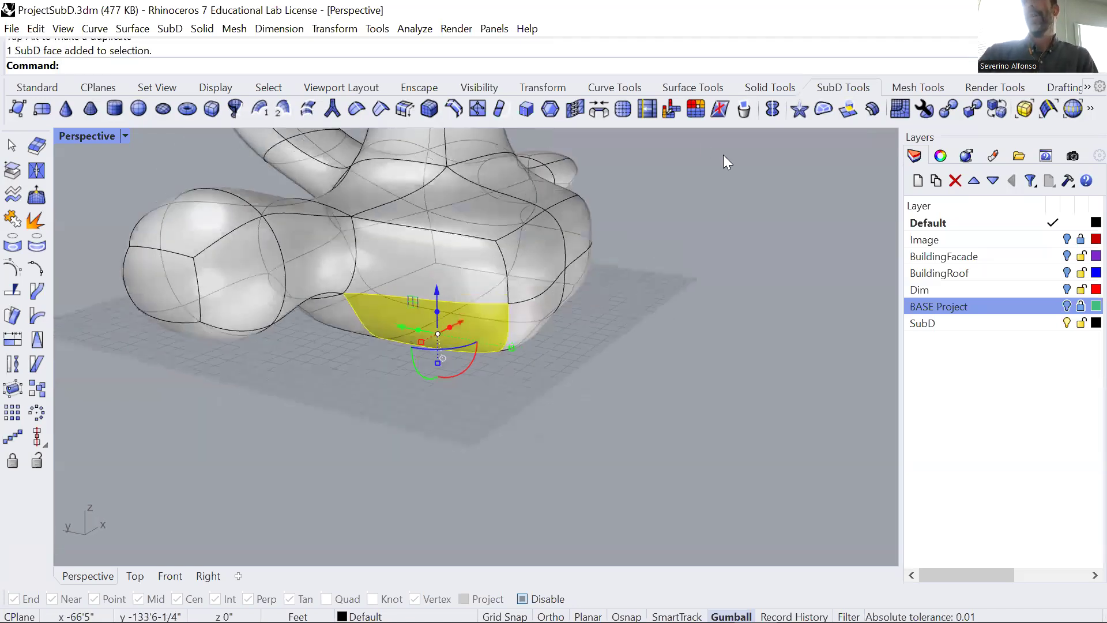
click(549, 110)
key(Return)
drag(457, 323, 364, 370)
drag(353, 430, 522, 395)
Inset the lower leg's end face by 1-1/4", pull it farther out along the X axis and scale it down slightly.
click(577, 111)
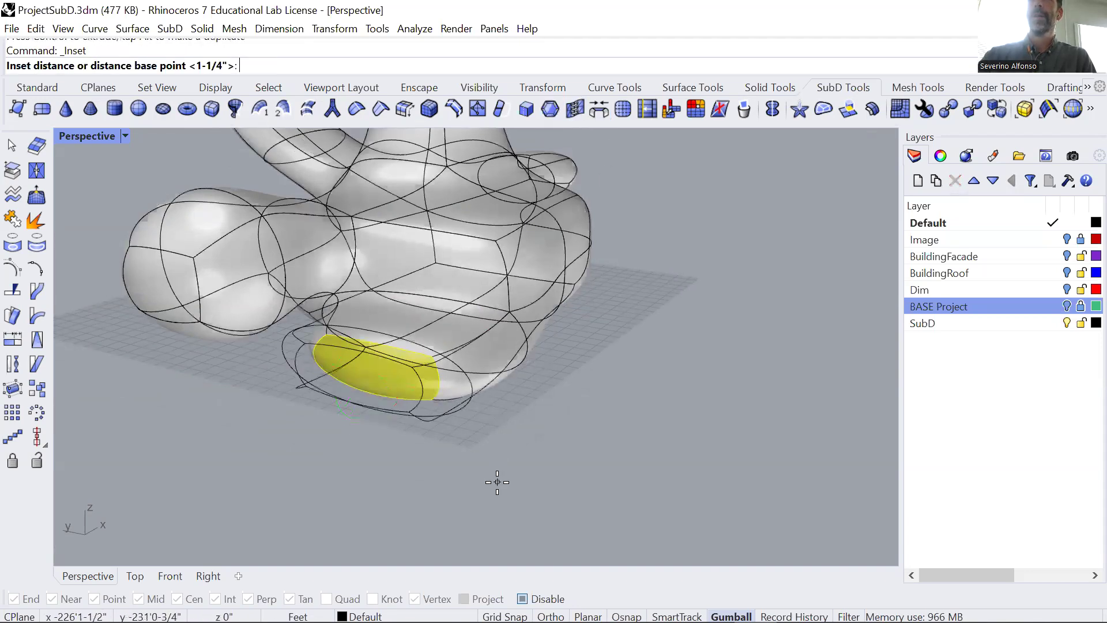
key(Return)
drag(358, 374, 297, 392)
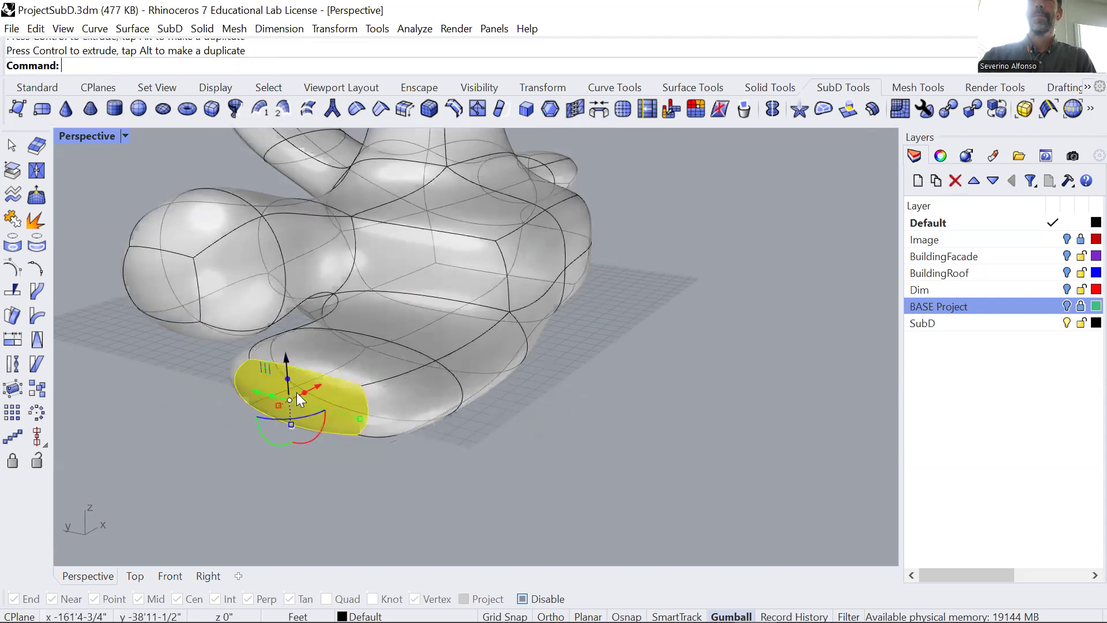
drag(360, 419, 343, 417)
click(498, 461)
Examine the whole branching form from below, the side and the front to check how the limbs flow into the body.
middle_click(621, 219)
right_drag(581, 259, 488, 304)
middle_click(460, 297)
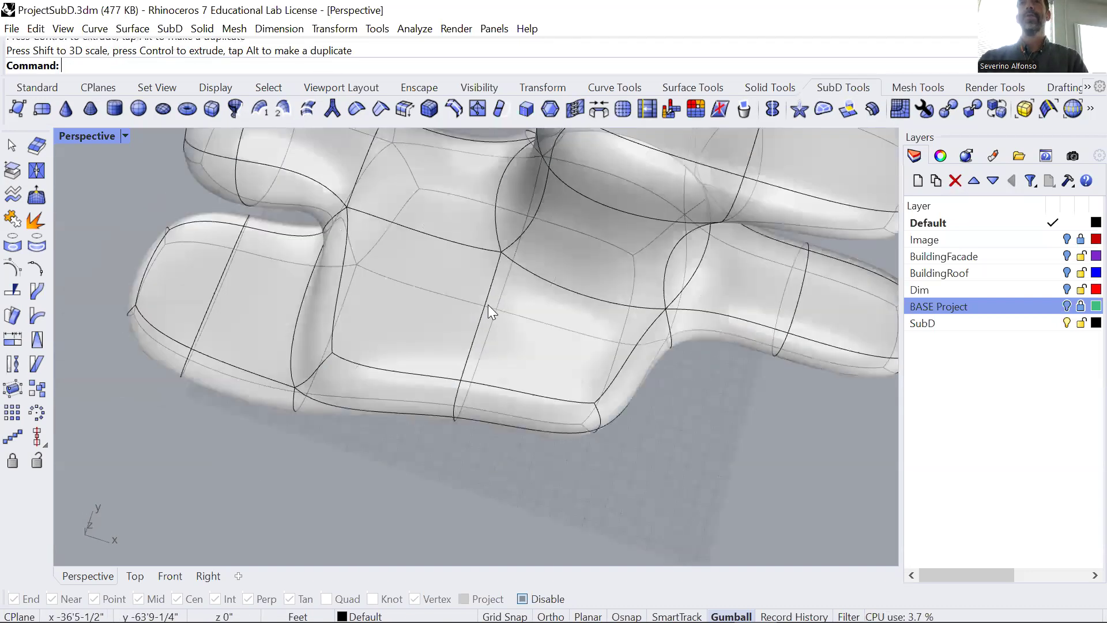
scroll(488, 304, down, 8)
right_drag(568, 224, 379, 298)
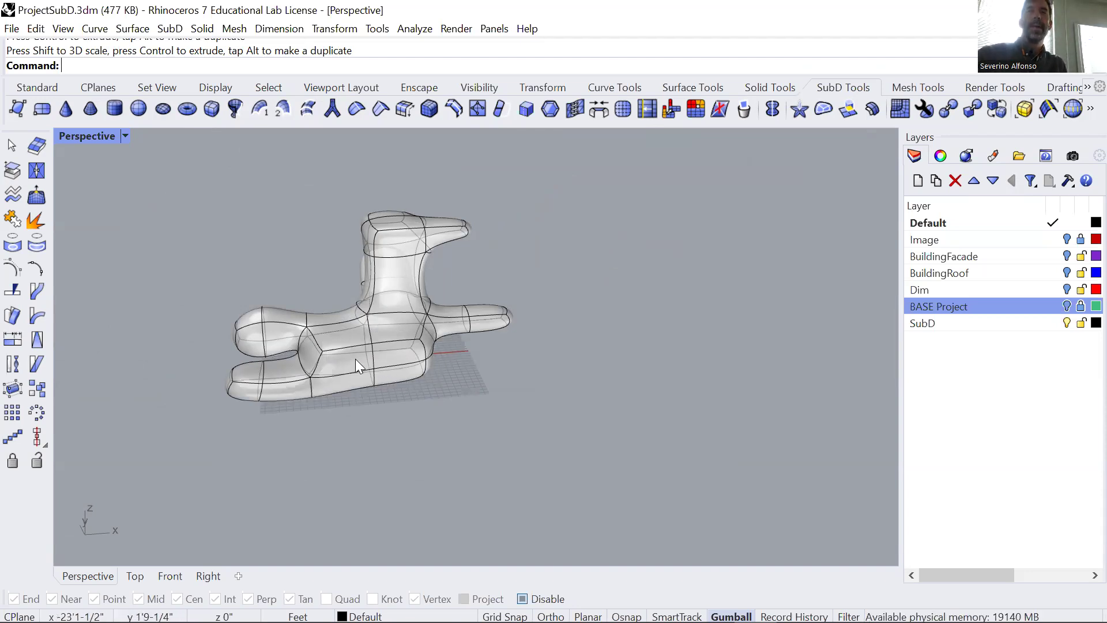
right_drag(438, 360, 398, 381)
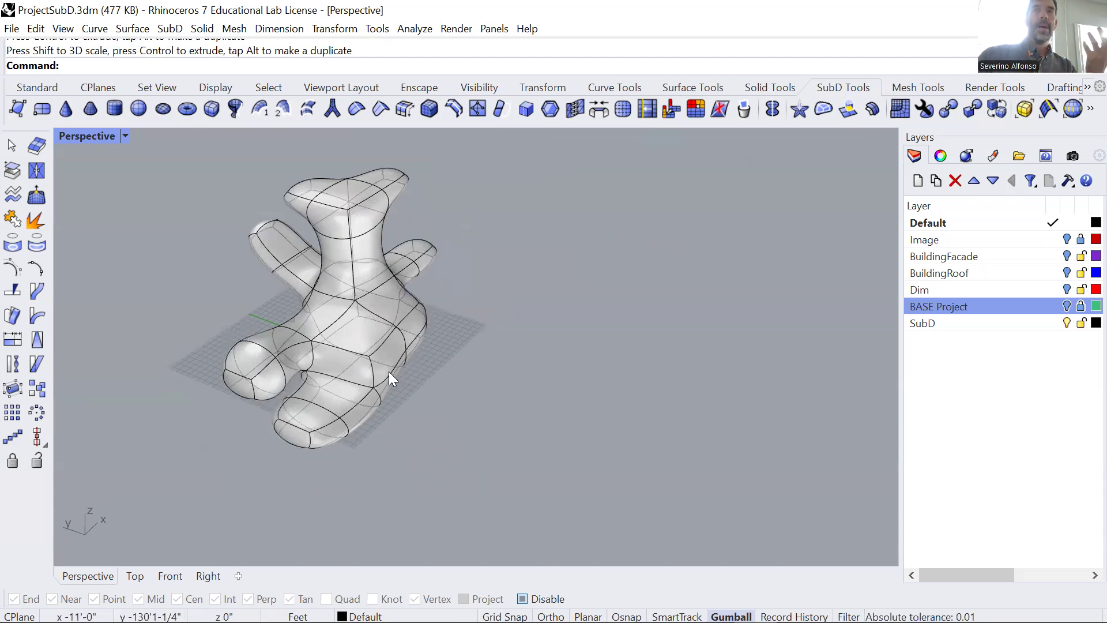
right_drag(393, 338, 347, 302)
scroll(262, 336, up, 2)
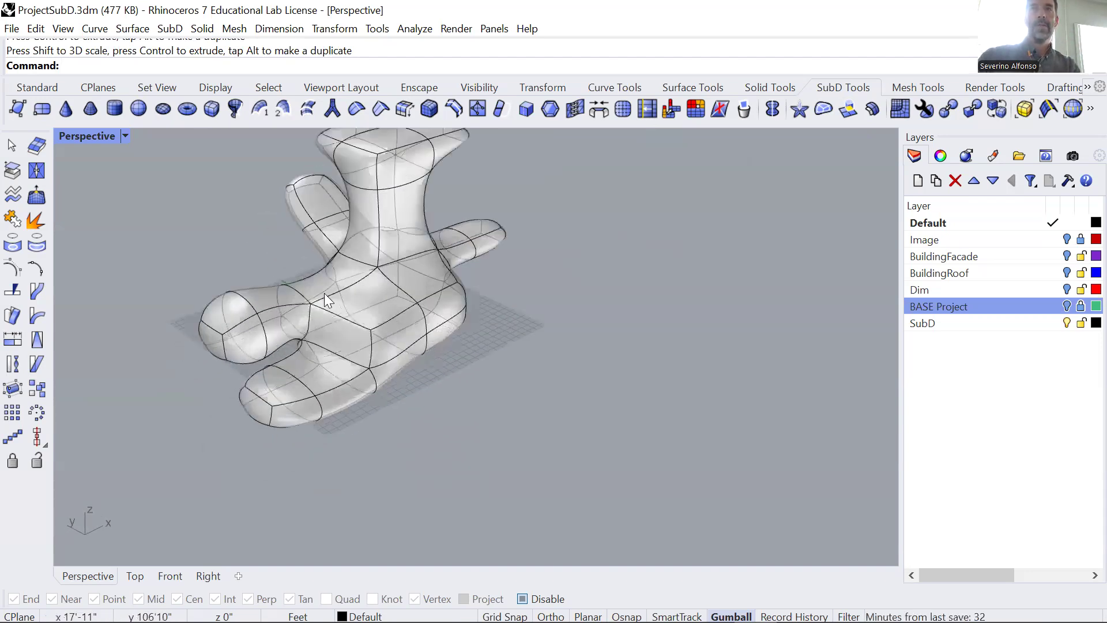
ctrl+shift+click(372, 293)
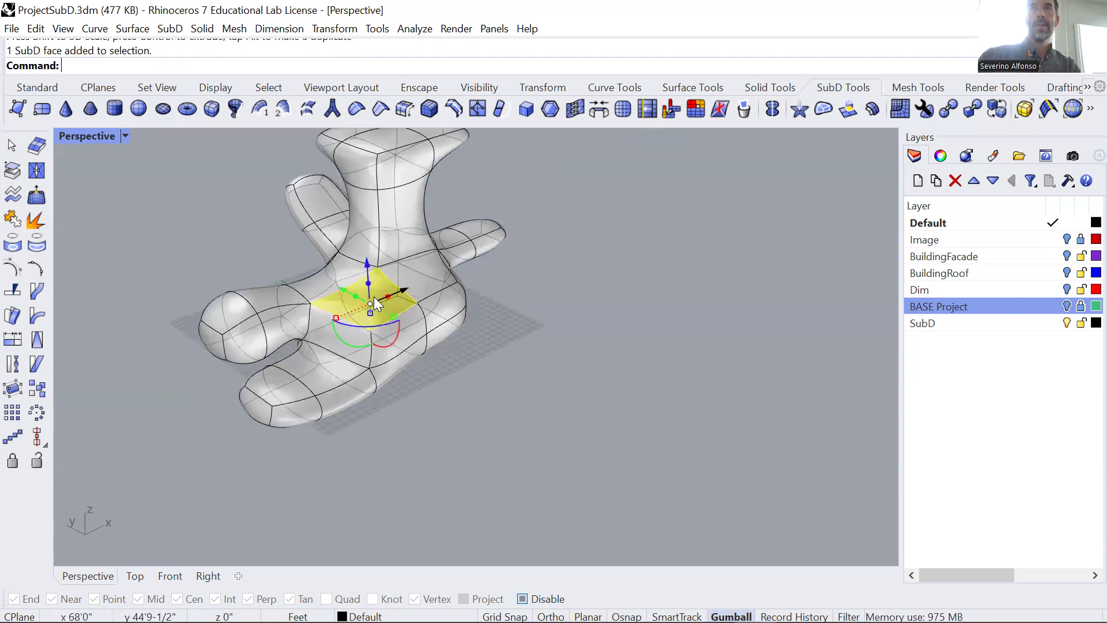
scroll(372, 293, up, 2)
drag(400, 321, 339, 320)
key(Escape)
Lower the body's corner vertex above the lower leg and shift it along the X axis.
right_drag(403, 360, 401, 283)
ctrl+shift+click(401, 283)
drag(402, 243, 405, 265)
right_drag(420, 341, 350, 338)
drag(361, 310, 380, 304)
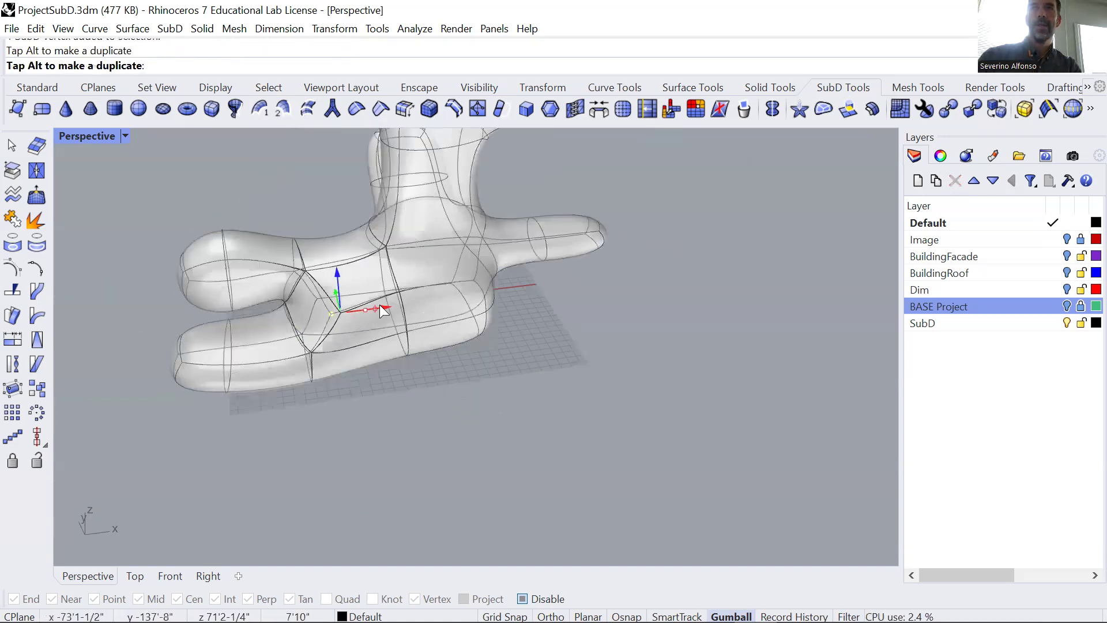
key(Escape)
right_drag(502, 409, 483, 394)
scroll(482, 391, down, 3)
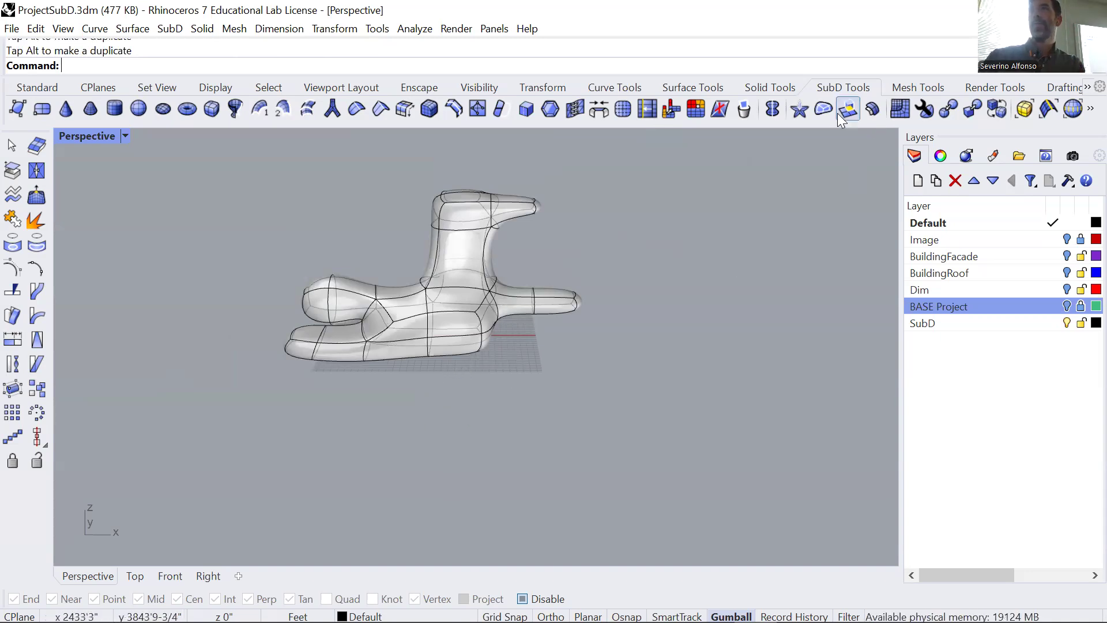
Extrude the side face of the upright column horizontally outward with ExtrudeSubD, placing the extrusion's end in the Right view.
right_drag(440, 309, 473, 348)
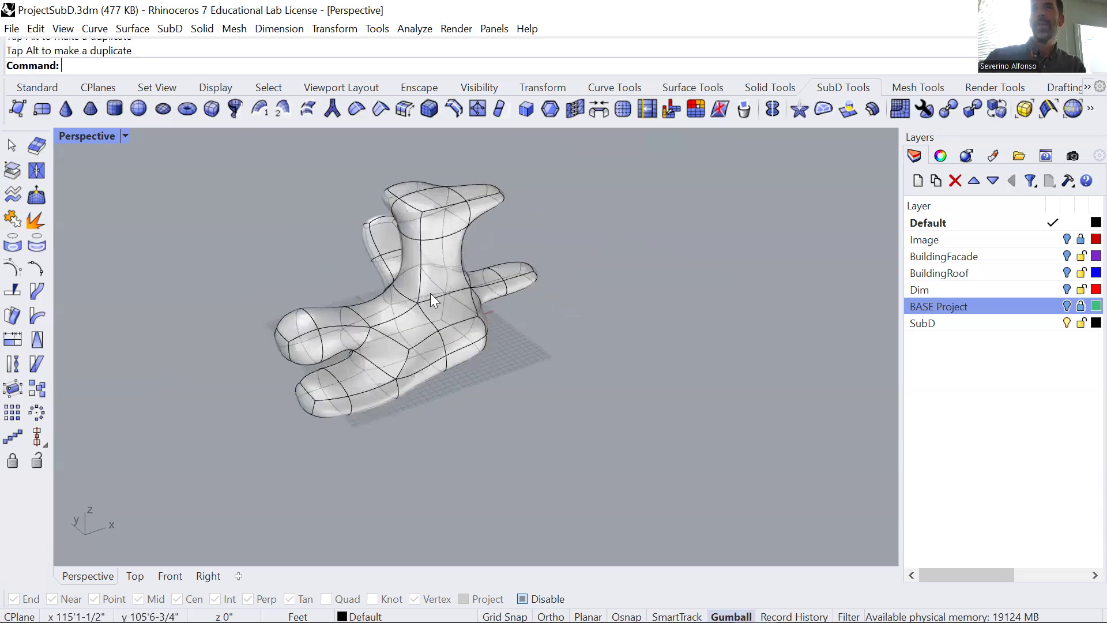
ctrl+shift+click(434, 256)
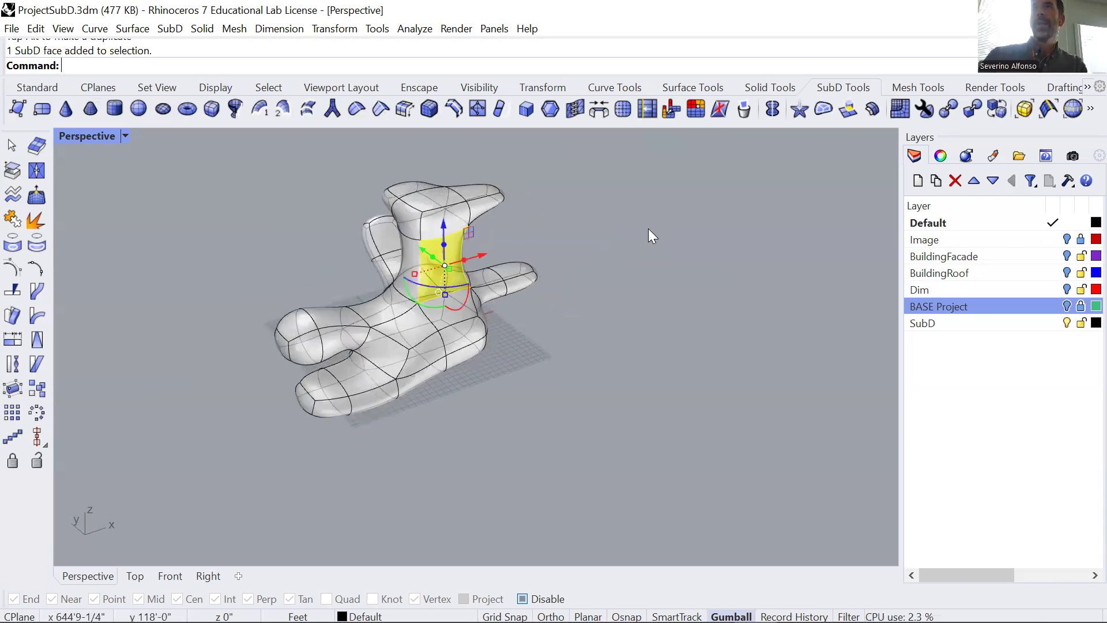
click(845, 108)
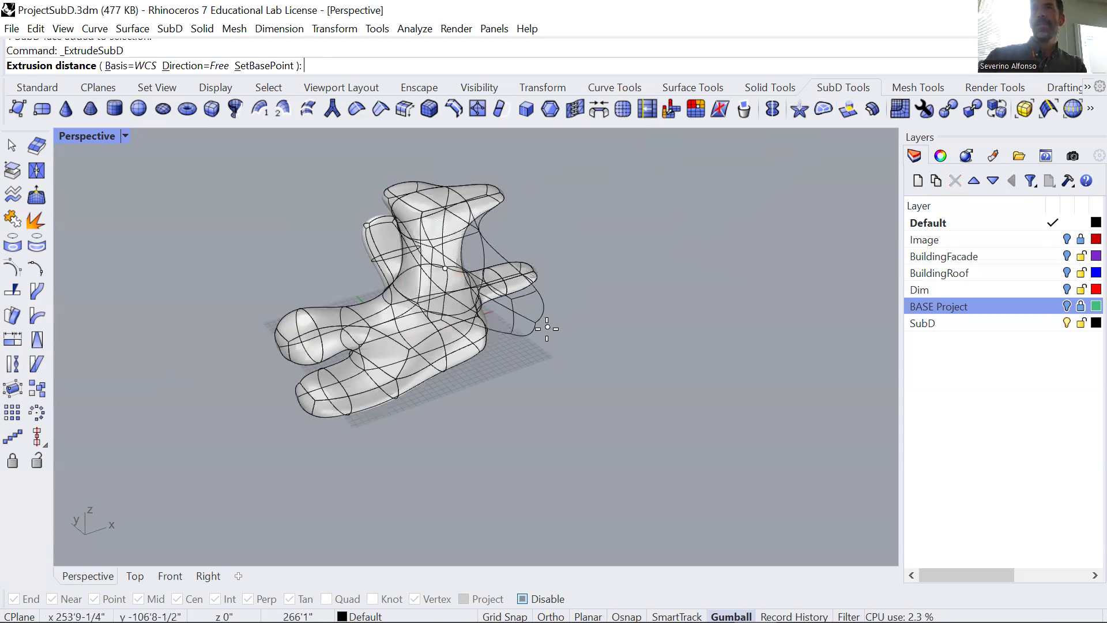
key(ctrl+F1)
scroll(554, 338, down, 6)
key(ctrl+F2)
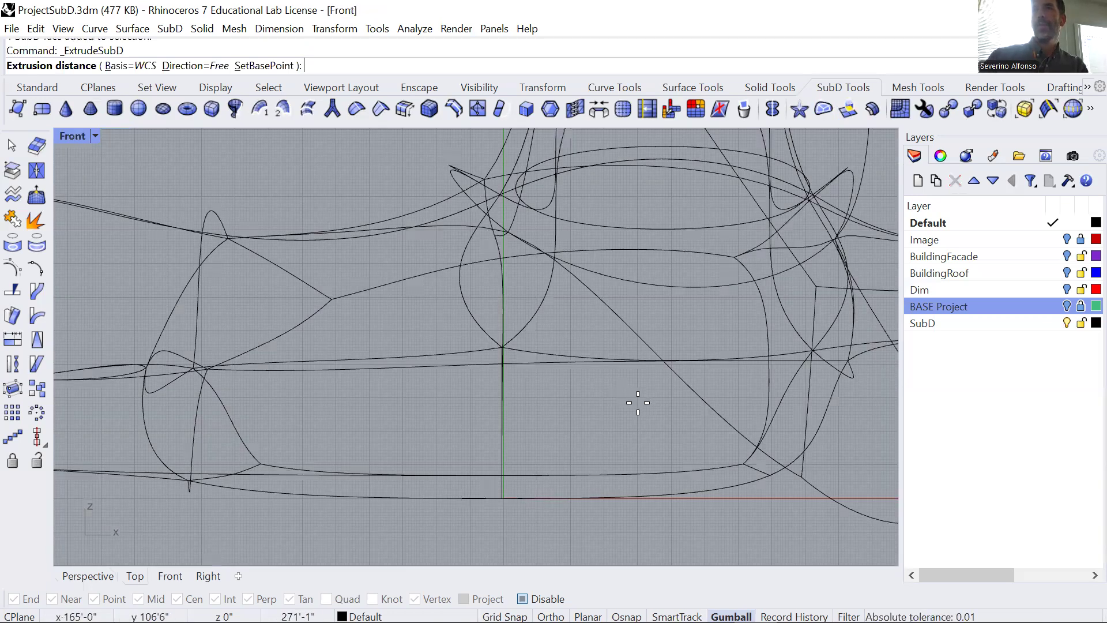
key(ctrl+F3)
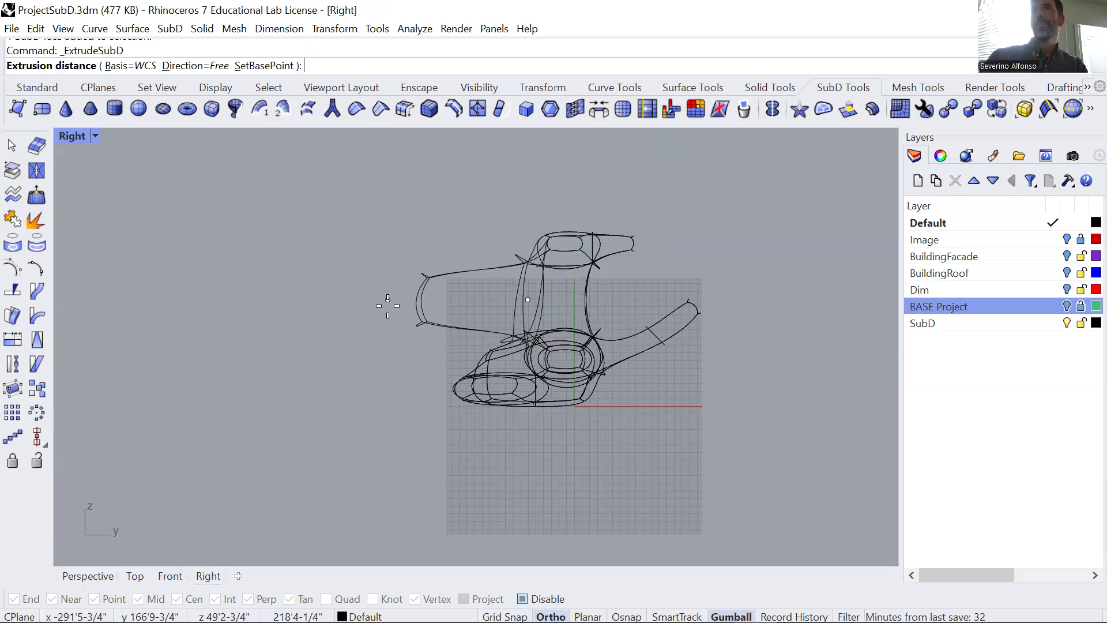
click(365, 310)
key(ctrl+F4)
right_drag(478, 379, 525, 371)
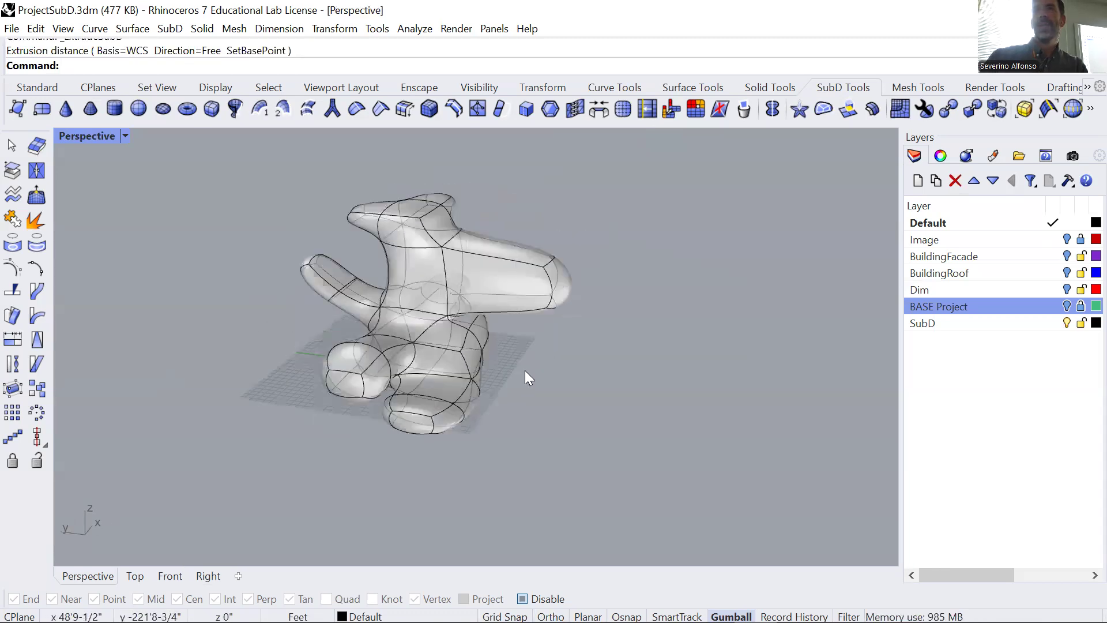
Extrude the end face of the column's horizontal arm farther outward with ExtrudeSubD, placing the extrusion's end in the Right view.
right_click(590, 381)
click(567, 287)
right_click(567, 287)
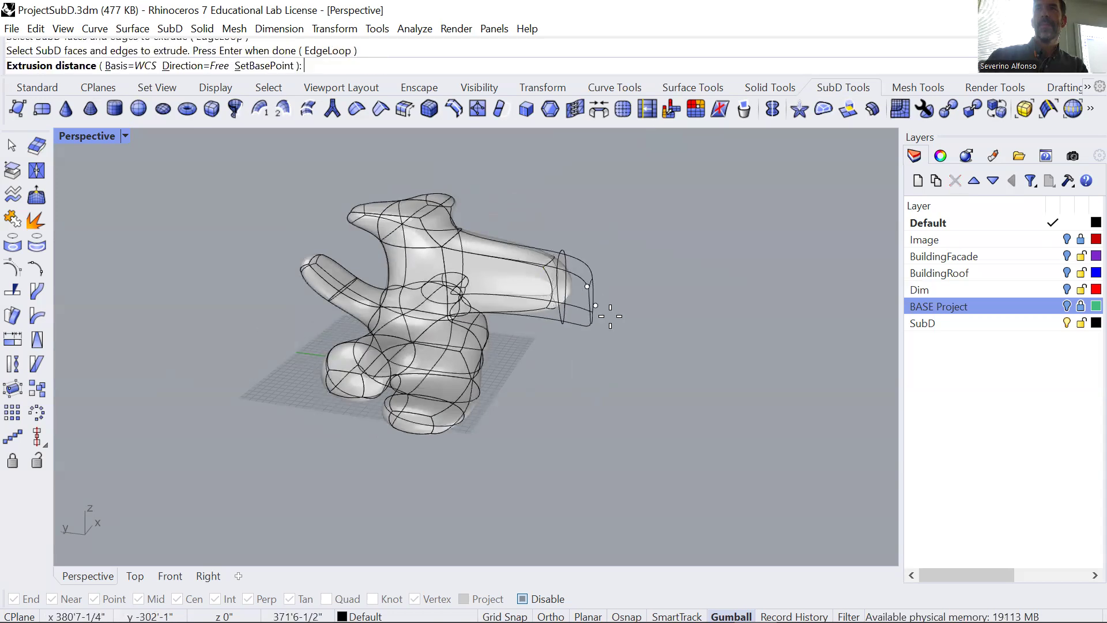
key(ctrl+Tab)
key(ctrl+Tab)
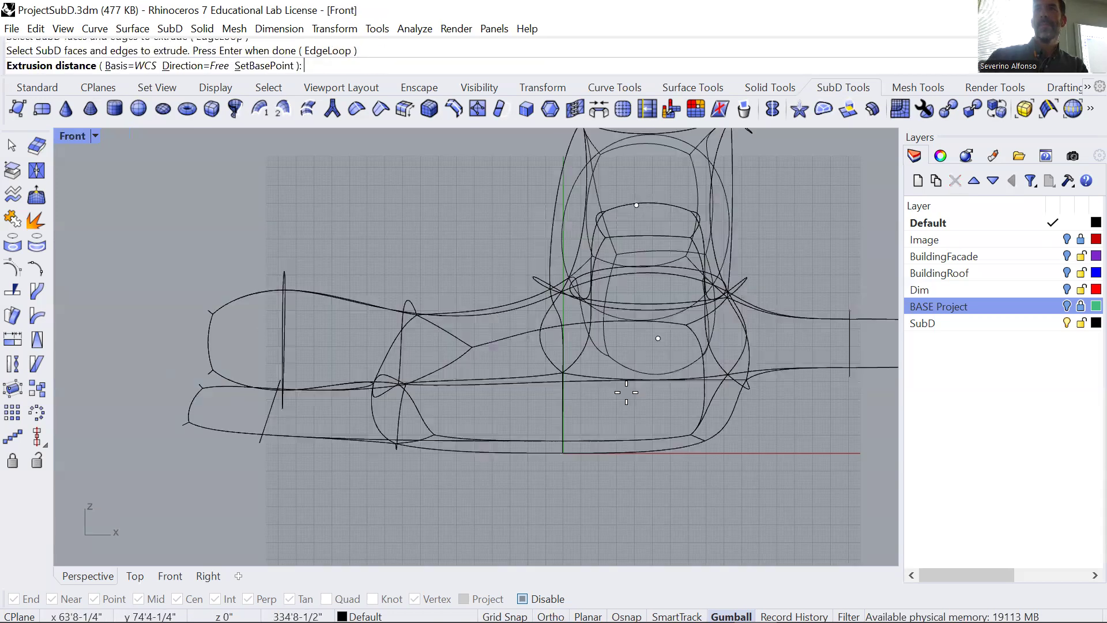
scroll(336, 330, down, 5)
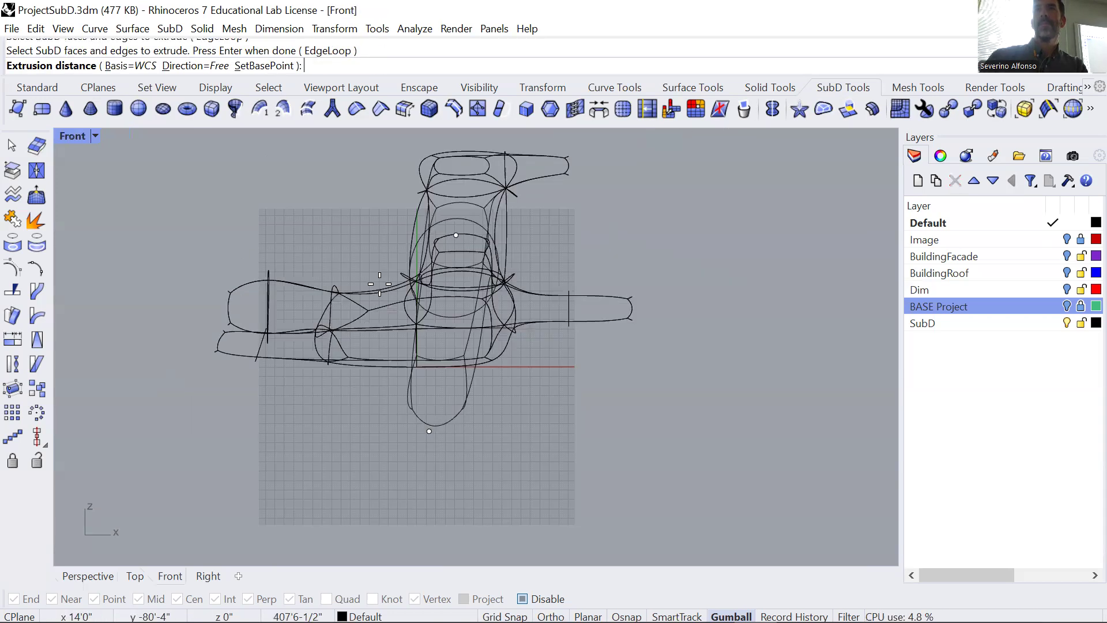
key(ctrl+Tab)
key(Escape)
key(ctrl+Tab)
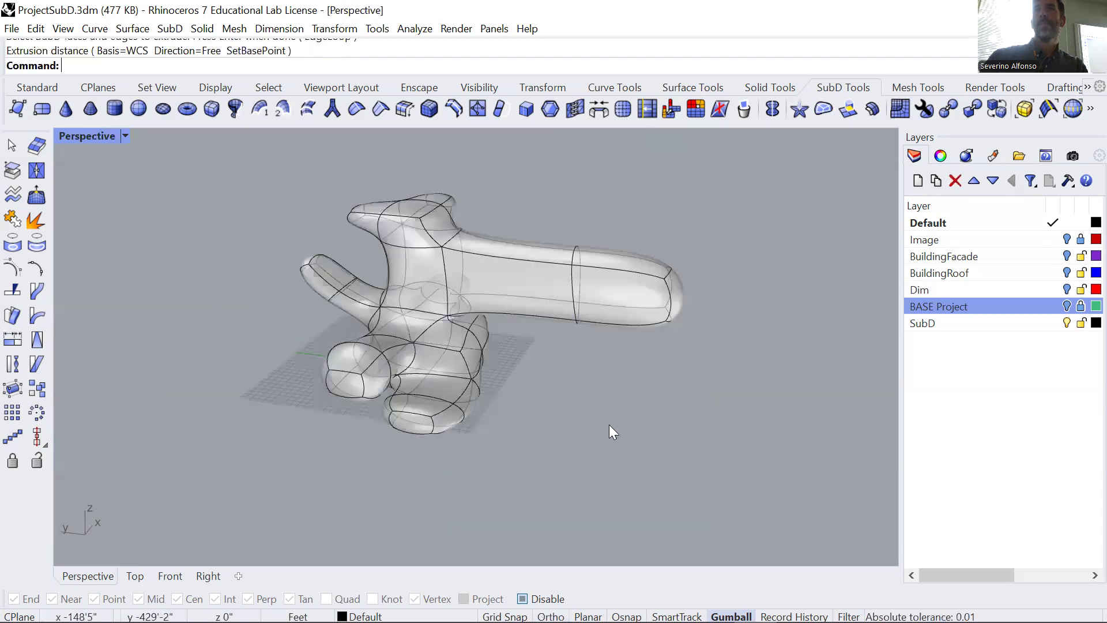
ctrl+shift+click(515, 274)
right_drag(515, 274, 496, 300)
drag(494, 289, 488, 330)
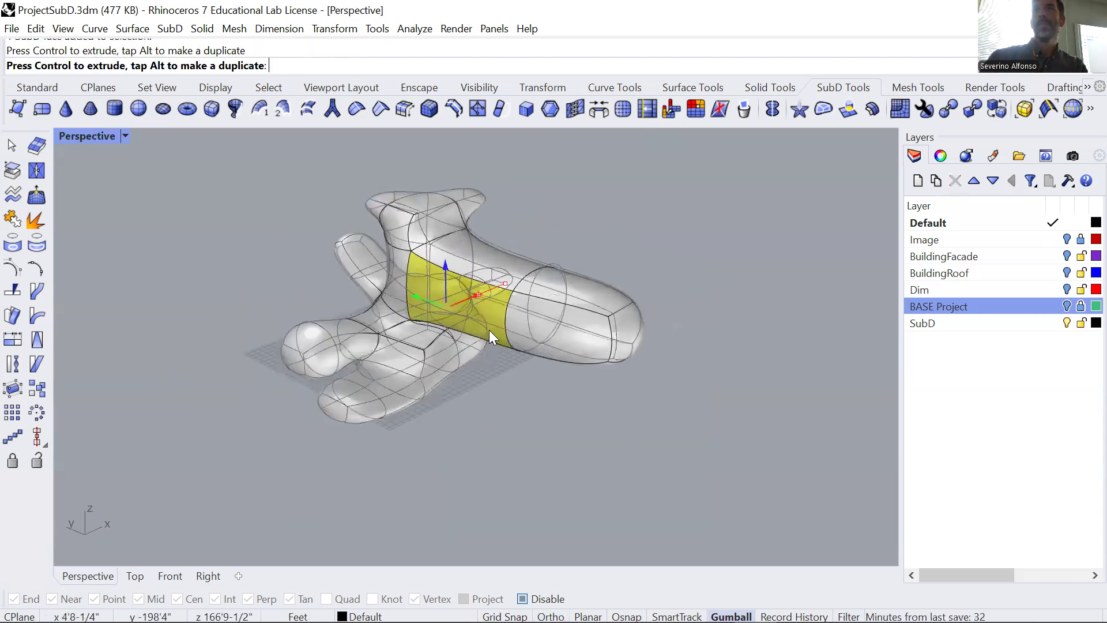
key(Escape)
Inset the side face of the arm's outer segment and pull the inset face slightly outward.
ctrl+shift+click(581, 339)
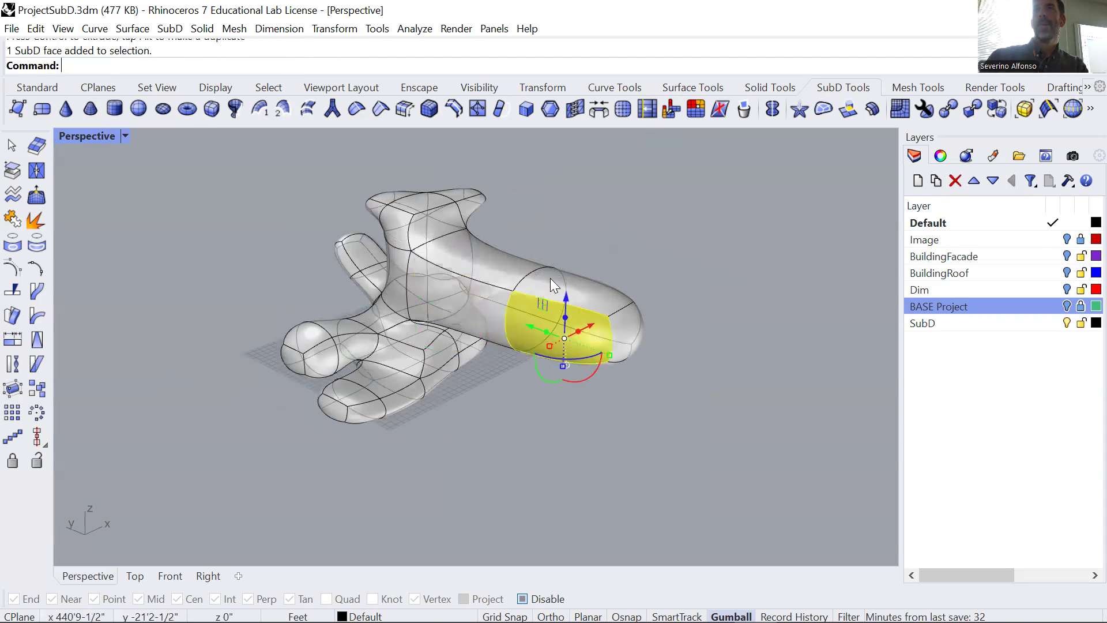
click(552, 109)
scroll(588, 348, up, 4)
drag(589, 348, 602, 340)
click(704, 448)
right_drag(703, 447, 558, 320)
Try insetting the side face of the arm's outer segment a second time and pulling it outward.
ctrl+shift+click(540, 309)
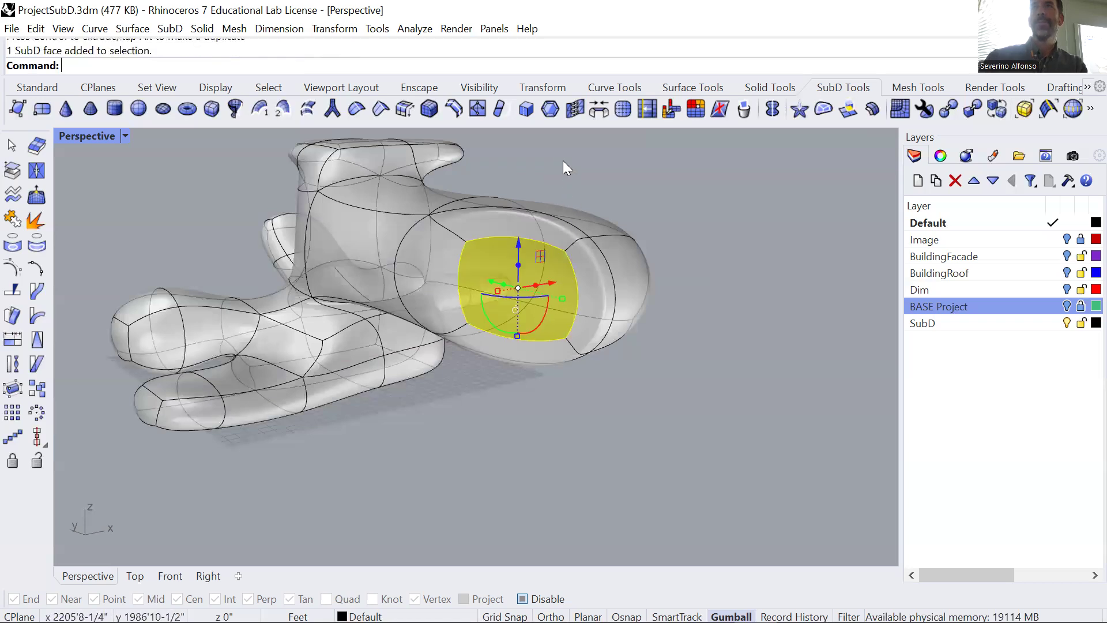
click(550, 109)
key(Return)
drag(549, 283, 559, 280)
click(621, 467)
right_drag(656, 322, 313, 198)
right_drag(310, 281, 358, 289)
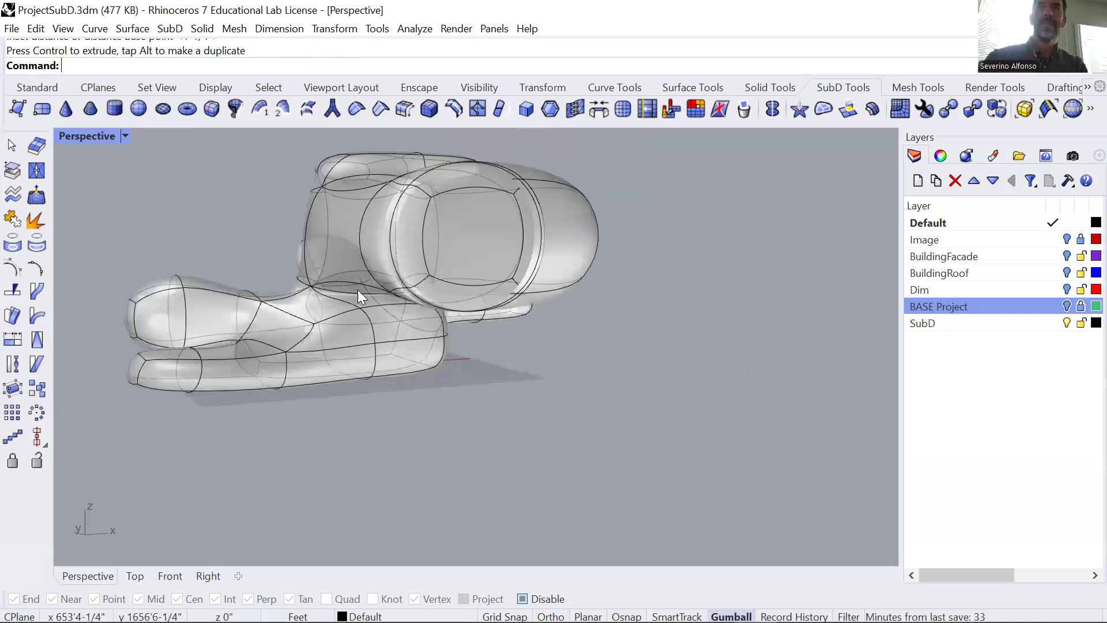
key(ctrl+z)
right_drag(447, 303, 465, 321)
key(ctrl+z)
Try deleting the inset face on the side of the arm's outer segment.
right_drag(518, 401, 761, 293)
ctrl+shift+click(756, 320)
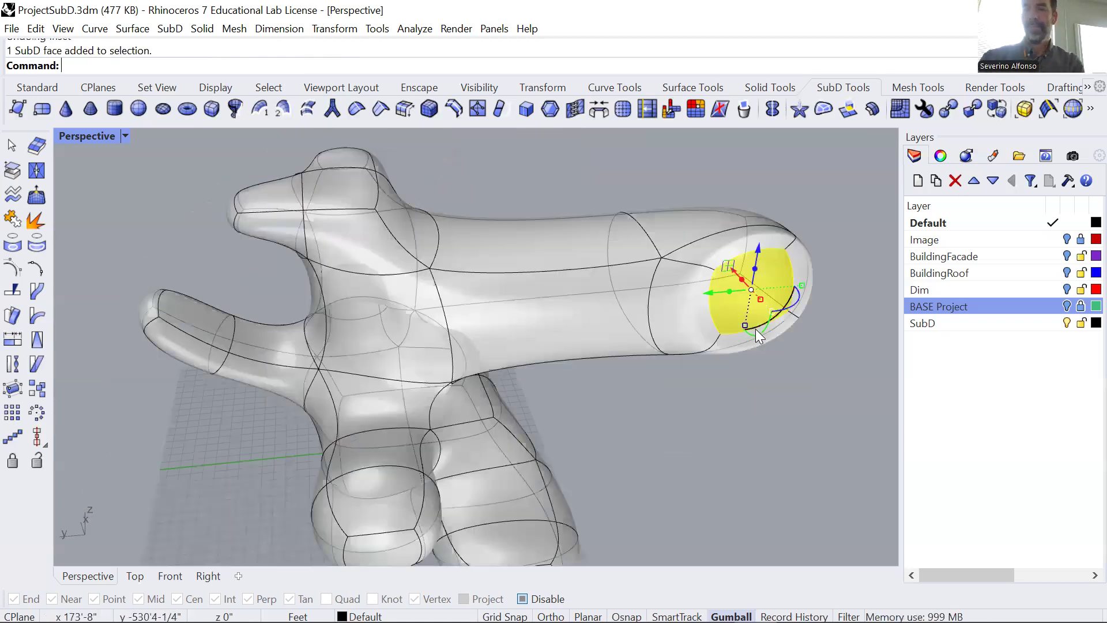
key(Delete)
key(ctrl+z)
Select the faces, edges and vertices of the arm's outer end, raise them toward the body and rotate them about the X axis.
right_drag(714, 494, 213, 362)
ctrl+shift+drag(350, 142, 262, 300)
right_drag(307, 269, 740, 207)
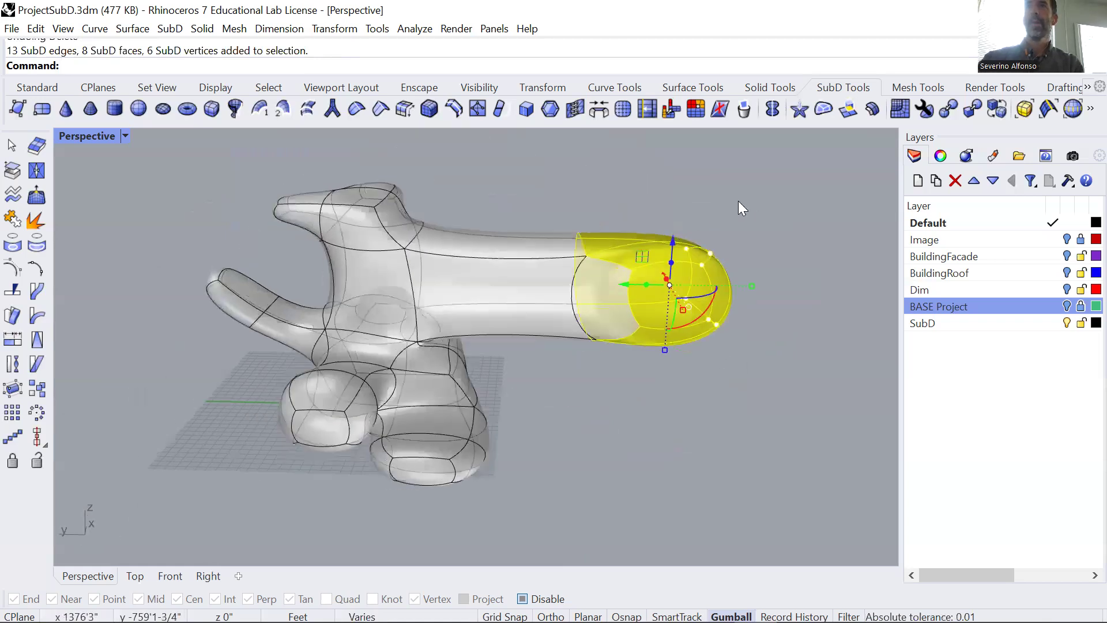
ctrl+shift+drag(616, 358, 616, 358)
drag(655, 238, 568, 210)
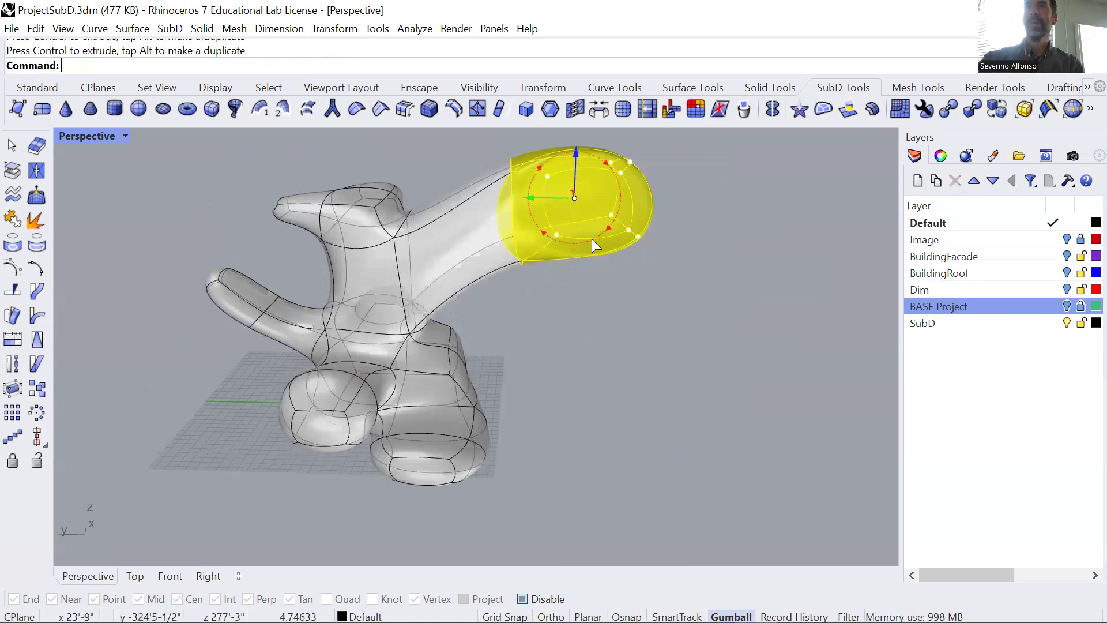
click(543, 308)
Inset the small side face at the arm's bent end again and pull the new face downward into a drooping limb.
right_drag(543, 307, 589, 303)
ctrl+shift+click(606, 290)
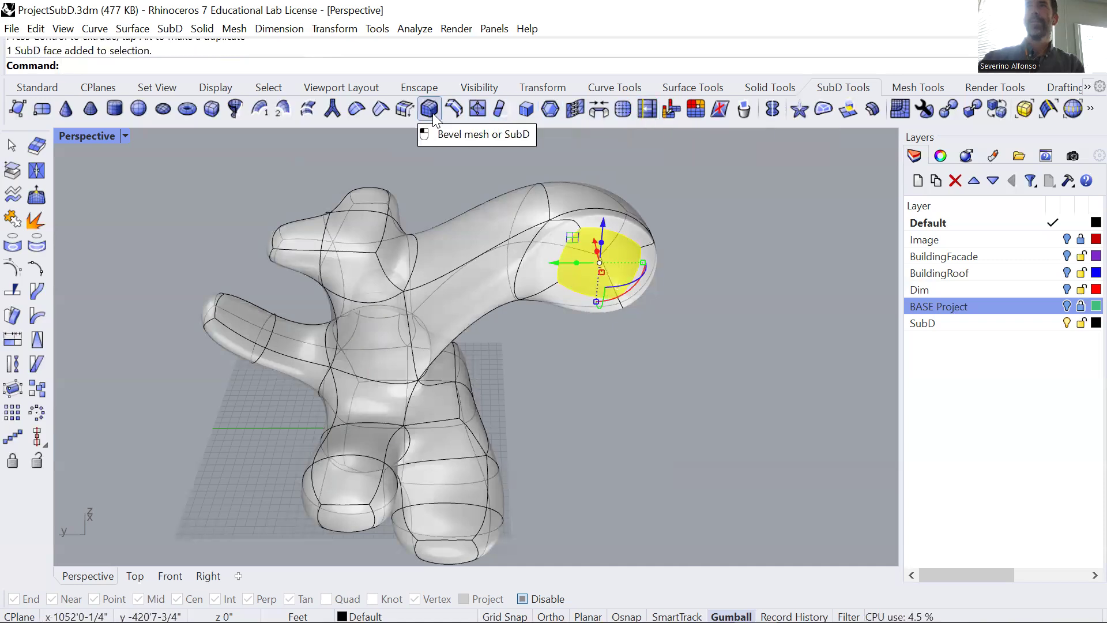
click(550, 109)
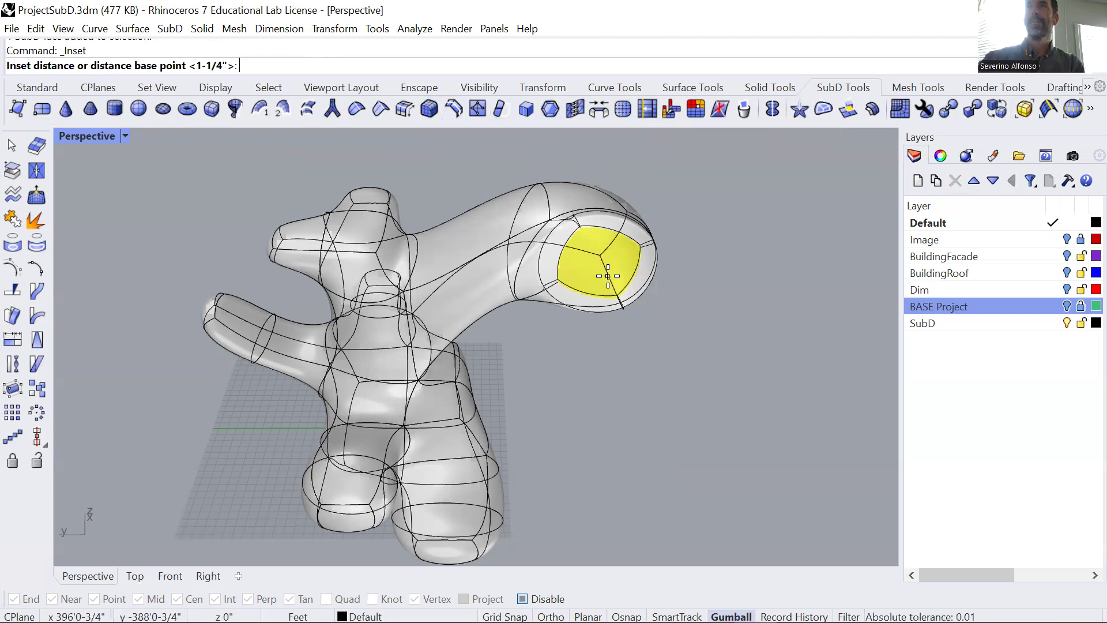
click(597, 371)
click(598, 357)
right_drag(596, 309, 621, 346)
drag(609, 249, 688, 400)
right_drag(713, 347, 392, 189)
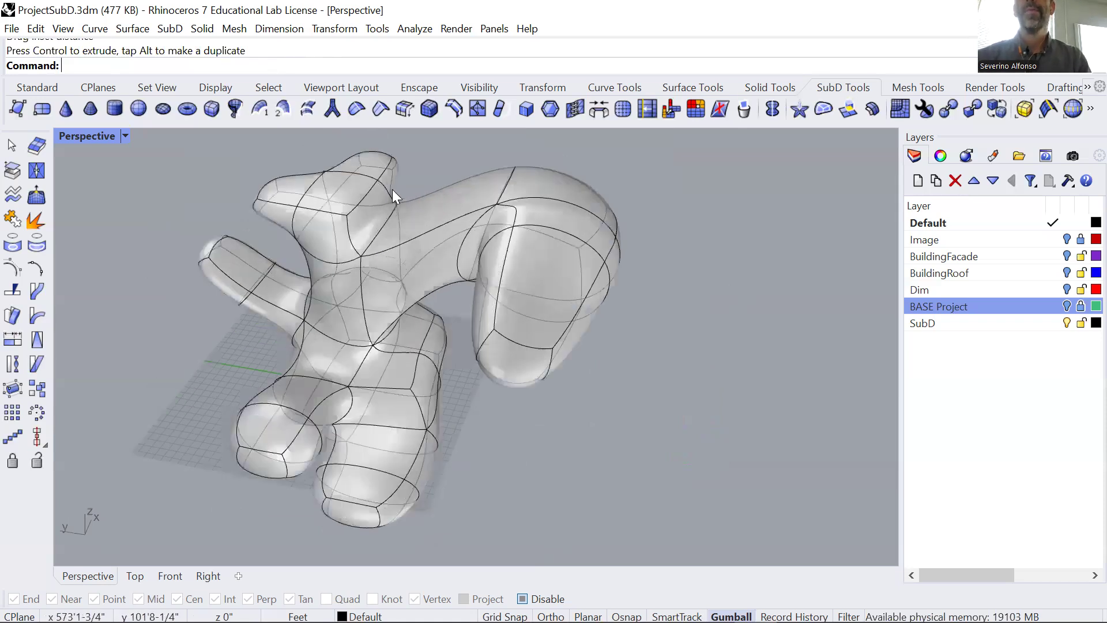
Crease the edges around the end face of the side limb at the top of the upright column.
scroll(404, 196, up, 4)
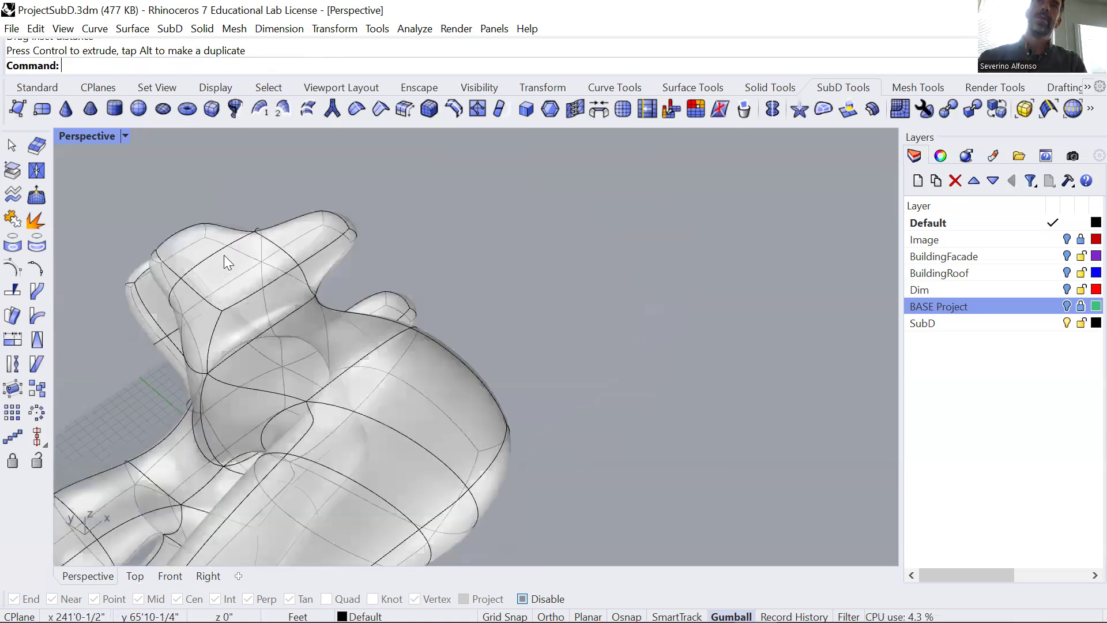
right_drag(317, 152, 334, 191)
scroll(434, 199, up, 3)
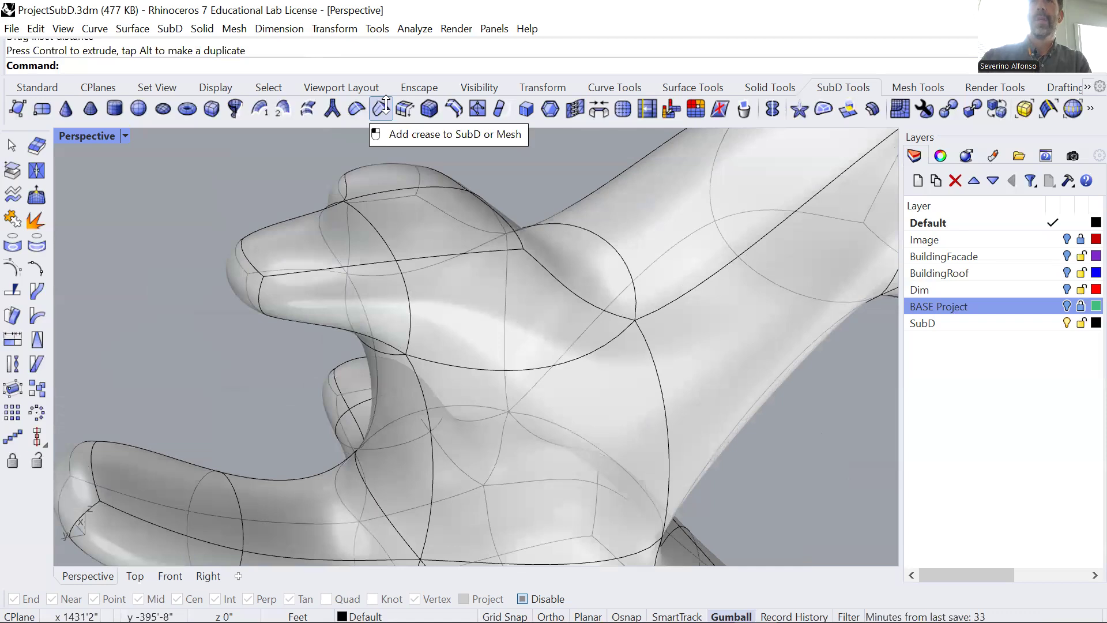
click(385, 106)
click(259, 282)
right_drag(265, 293, 287, 234)
right_drag(218, 255, 639, 297)
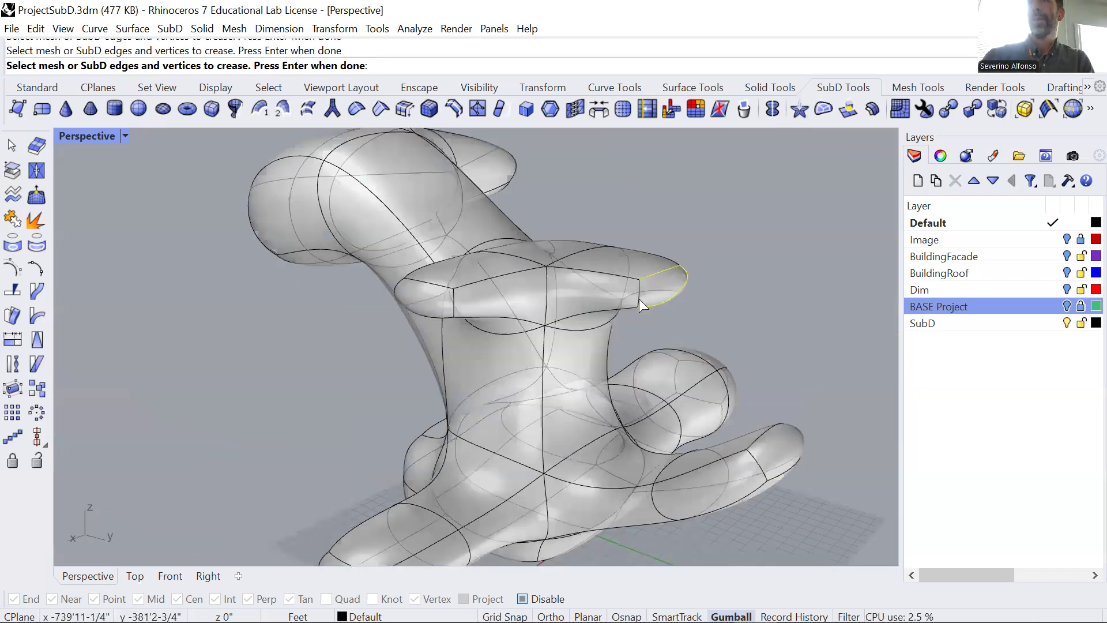
key(Return)
scroll(634, 315, up, 5)
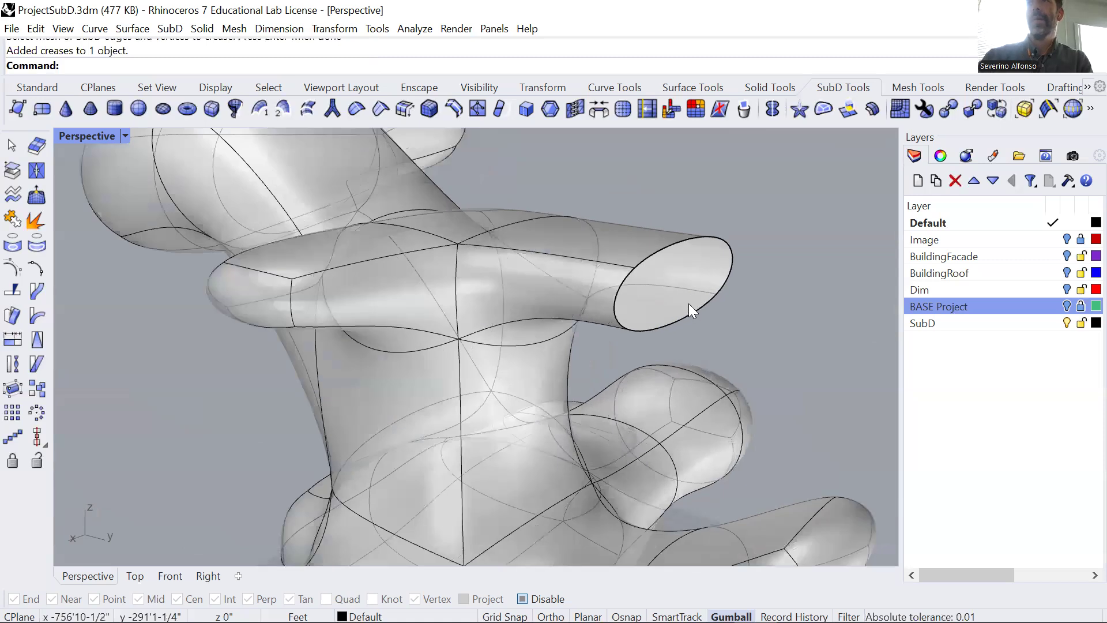
Select the flat creased end face of the column's top limb and shift it with the gumball.
click(703, 271)
click(735, 305)
right_drag(735, 311, 692, 279)
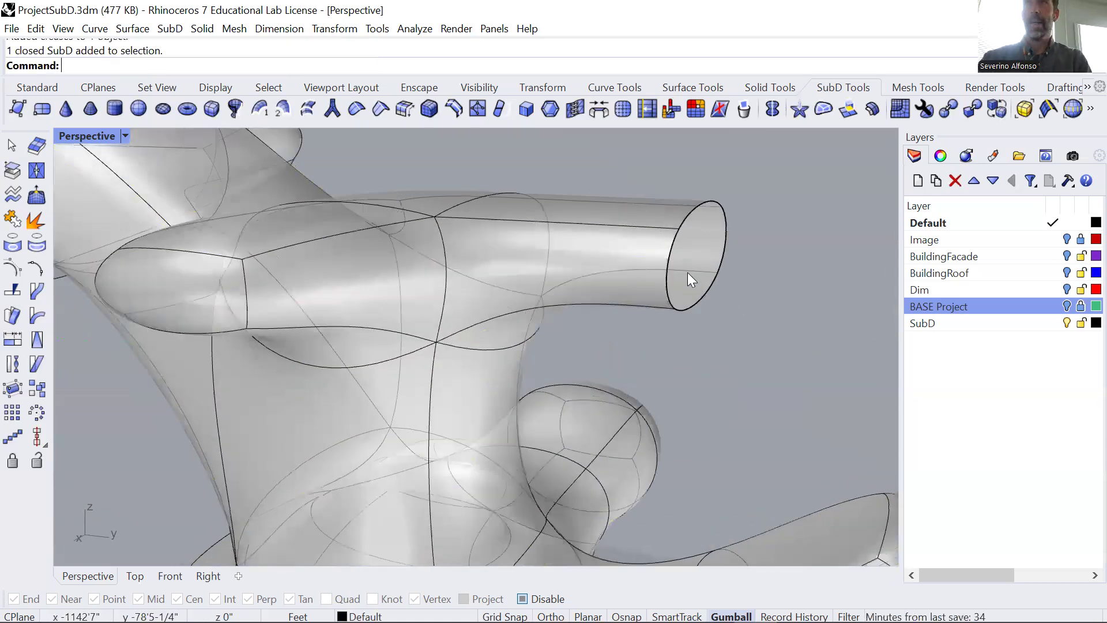
ctrl+shift+click(688, 280)
scroll(732, 258, down, 4)
click(689, 326)
scroll(691, 340, down, 4)
shift+right_drag(605, 327, 276, 280)
right_drag(484, 357, 386, 340)
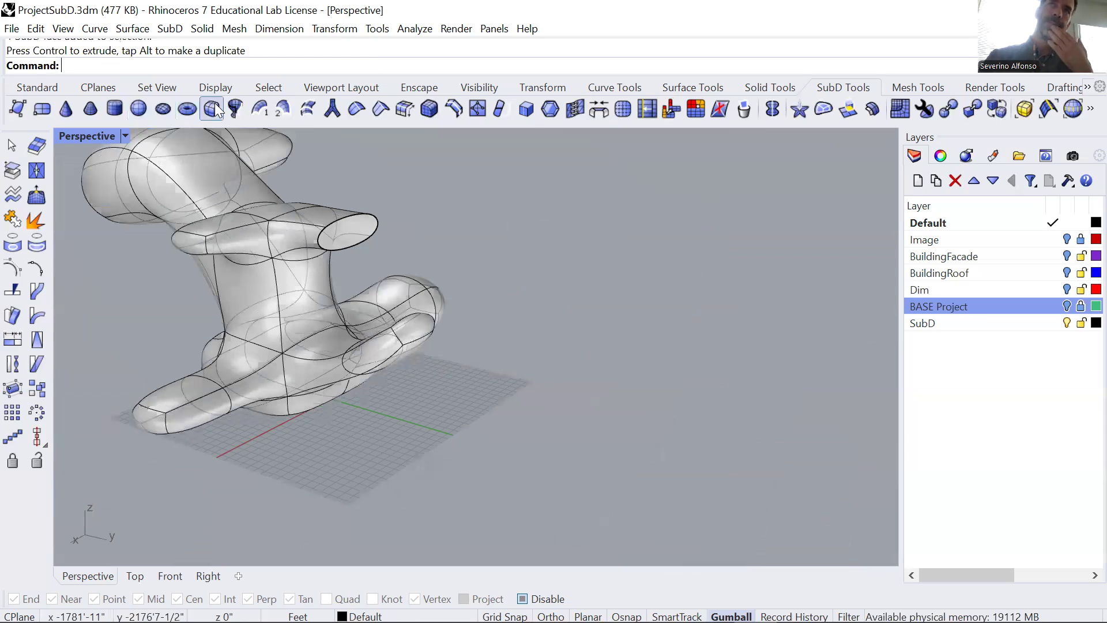
Create an elongated SubD box with a face count of 2 in X, Y and Z on the ground beside the branching form.
click(194, 110)
click(573, 346)
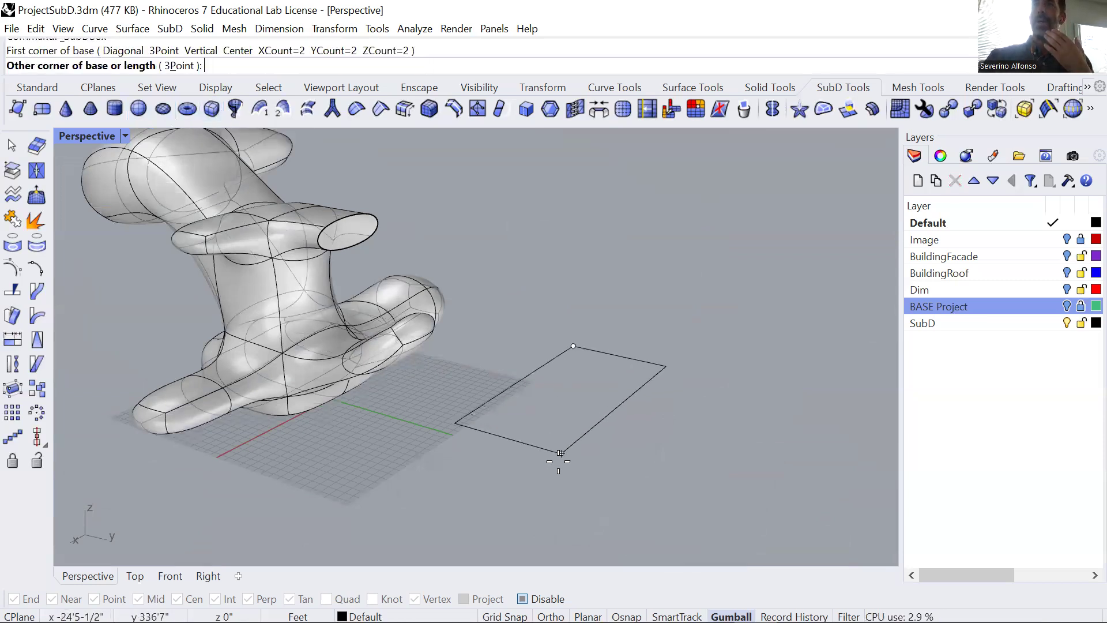
click(525, 490)
click(550, 390)
right_drag(623, 448, 651, 376)
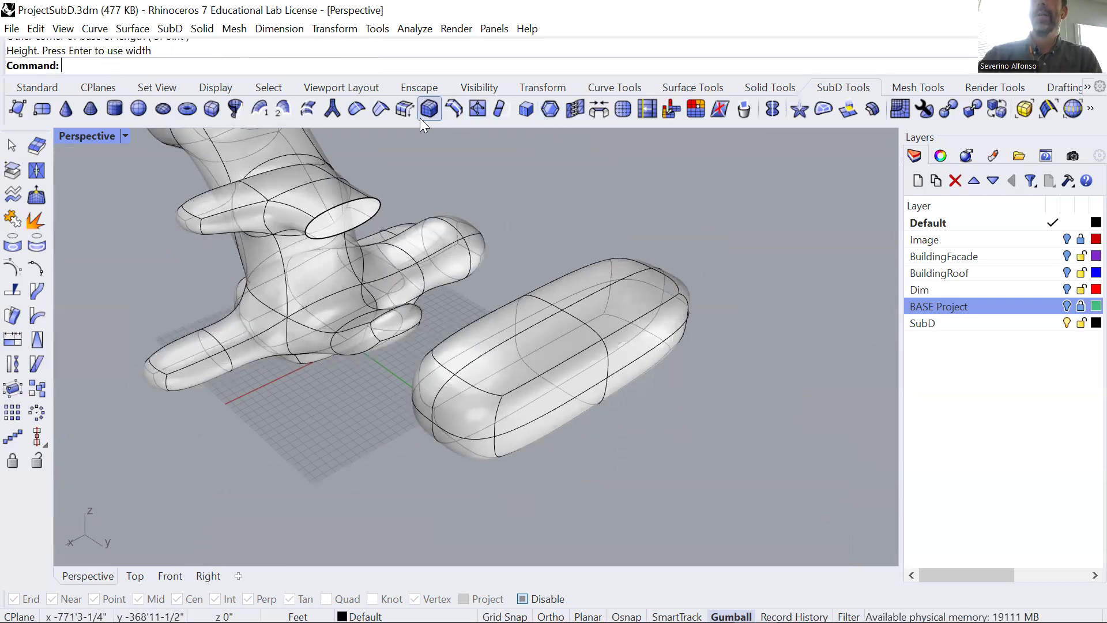
Crease the full loop of edges around the top of the new SubD box.
click(380, 109)
scroll(461, 378, up, 4)
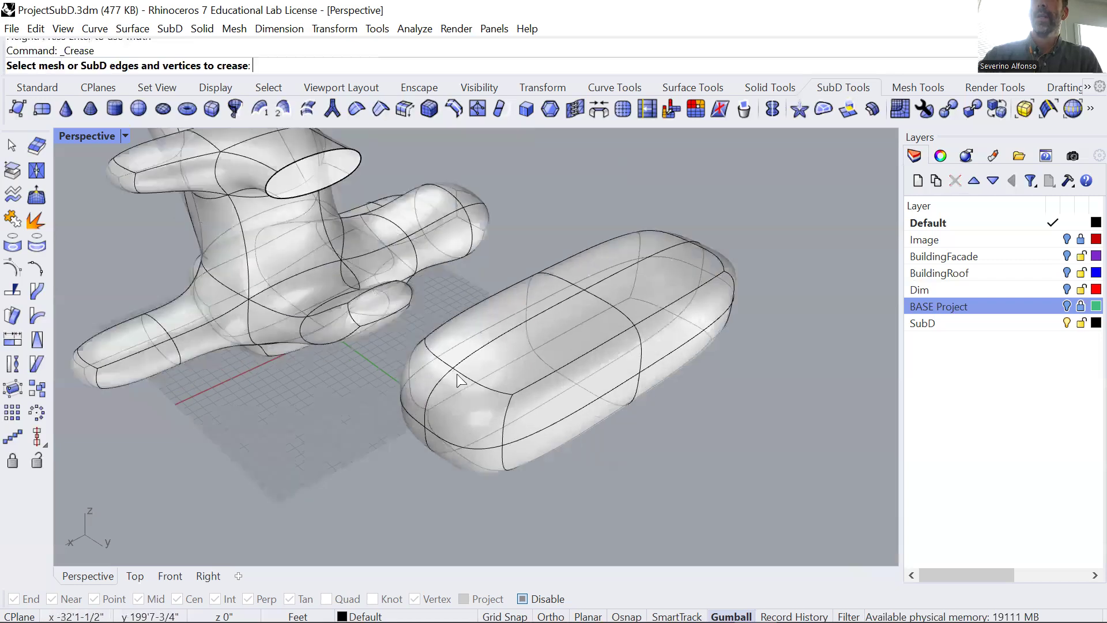
click(444, 361)
click(716, 284)
right_drag(794, 261, 363, 347)
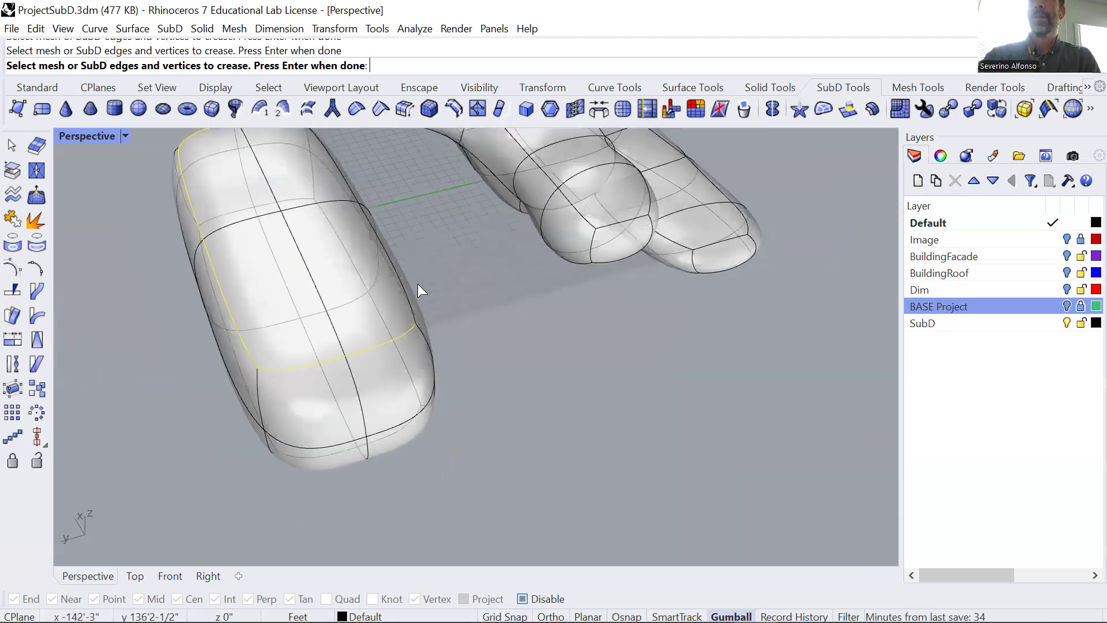
right_drag(446, 297, 362, 214)
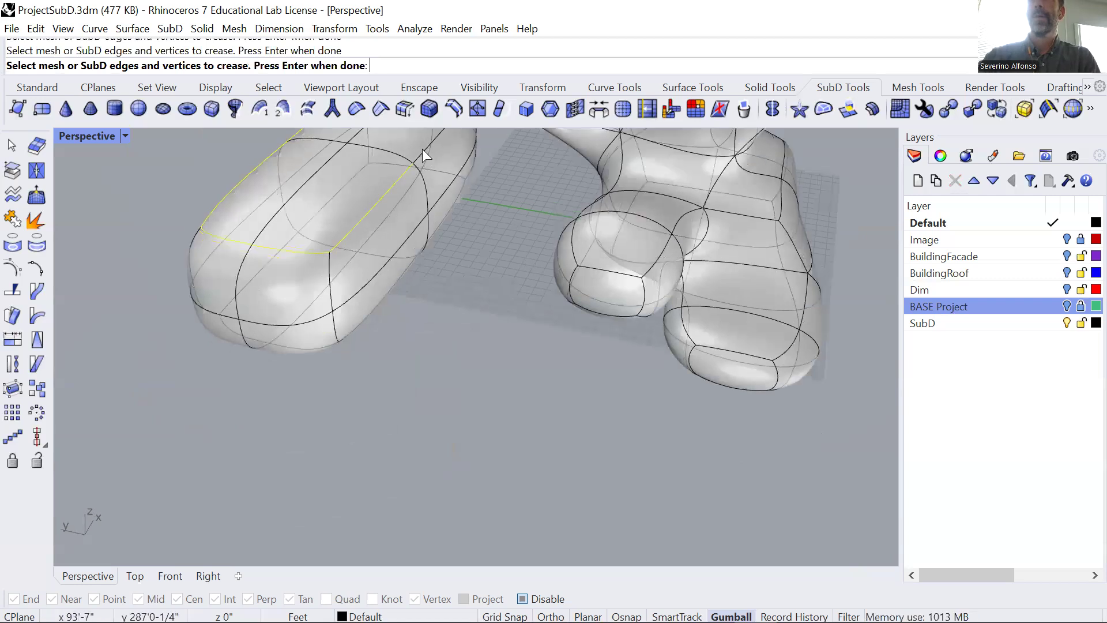
right_drag(422, 152, 380, 357)
right_click(306, 421)
right_drag(308, 422, 385, 417)
scroll(378, 425, down, 6)
shift+right_drag(410, 454, 259, 337)
right_drag(357, 334, 432, 365)
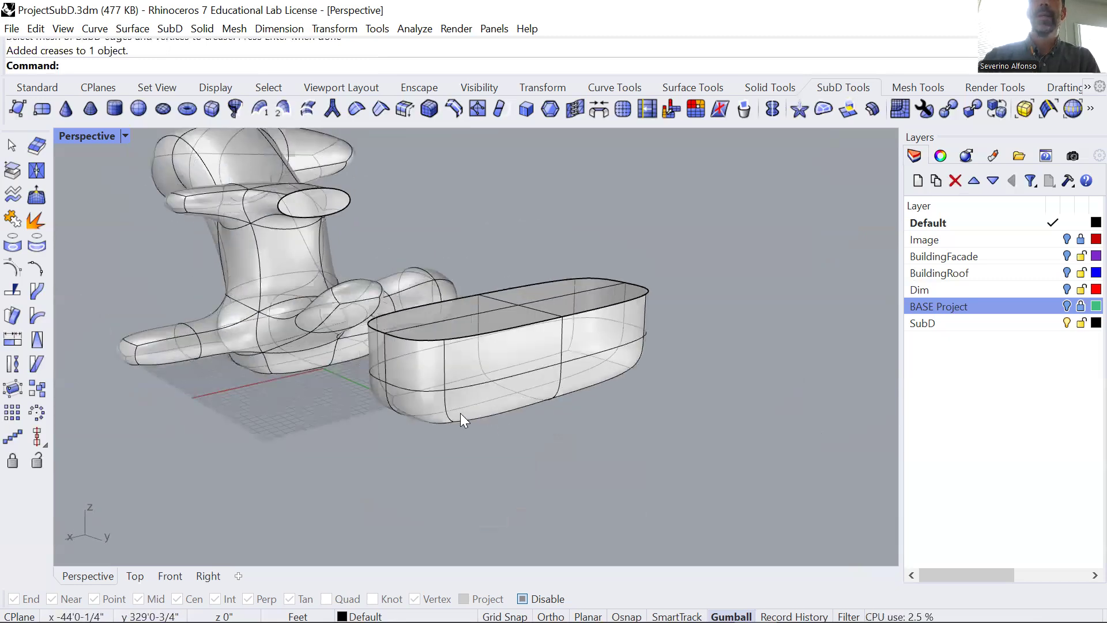
right_drag(419, 427, 398, 392)
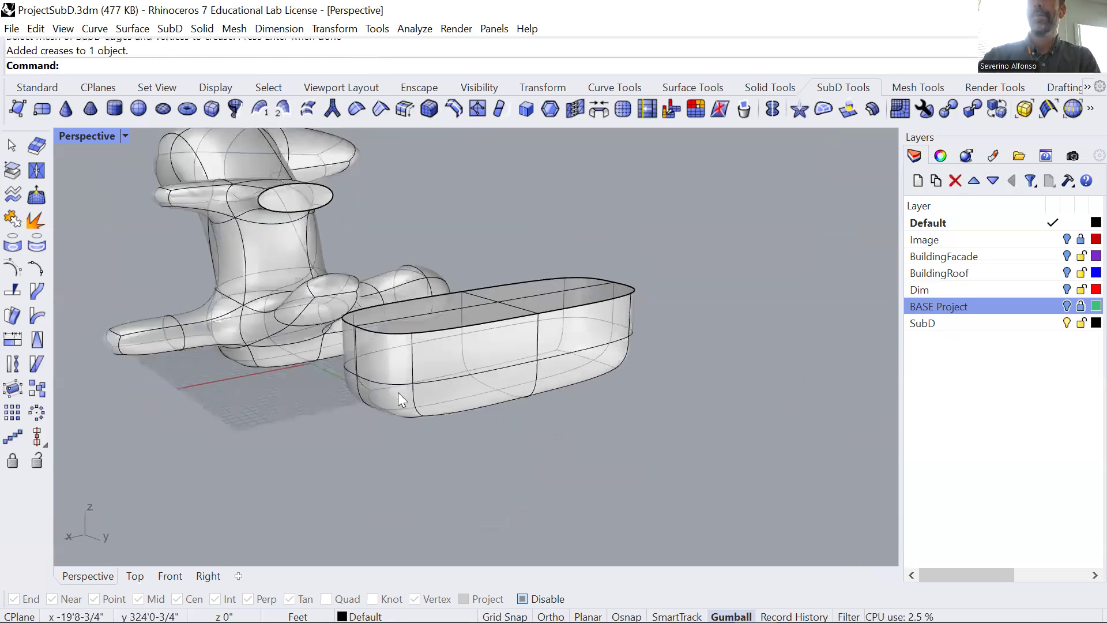
Select edges on the lower part of the creased box and scale them inward to taper its underside.
ctrl+shift+click(382, 401)
shift+right_drag(304, 459, 530, 258)
scroll(487, 205, up, 3)
ctrl+shift+click(439, 191)
right_drag(673, 303, 586, 213)
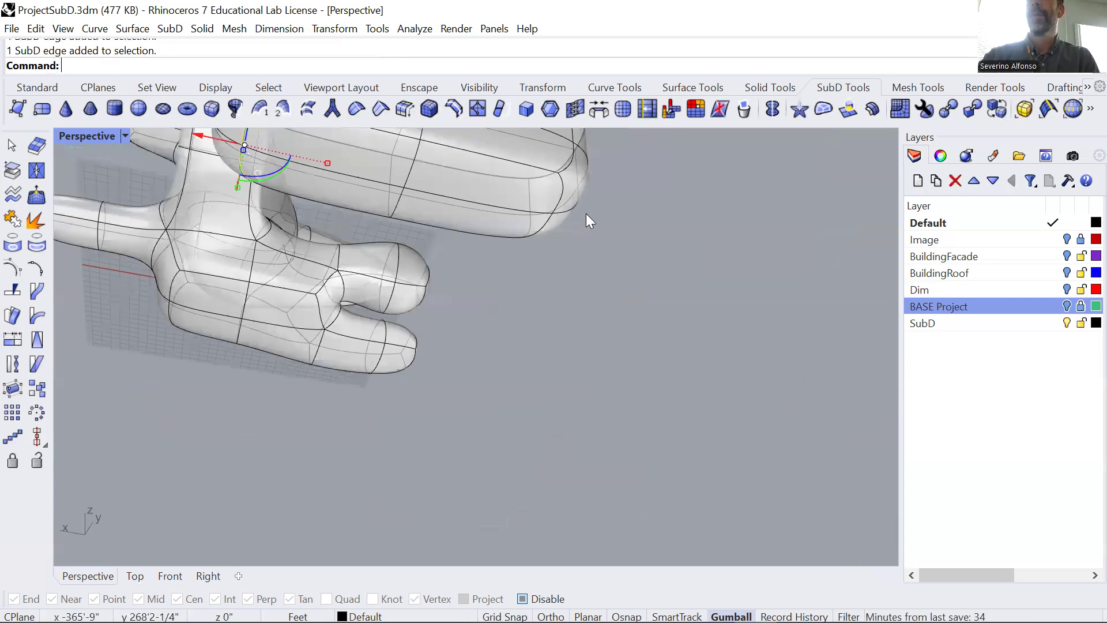
right_drag(505, 255, 480, 316)
drag(613, 309, 552, 305)
right_drag(557, 370, 463, 323)
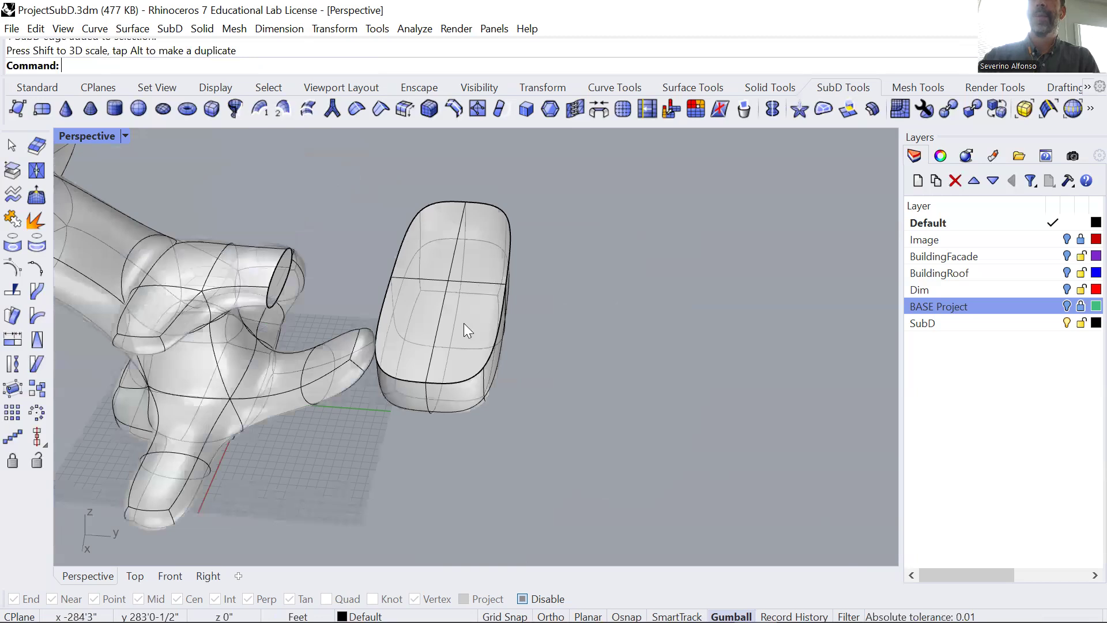
right_drag(384, 353, 556, 250)
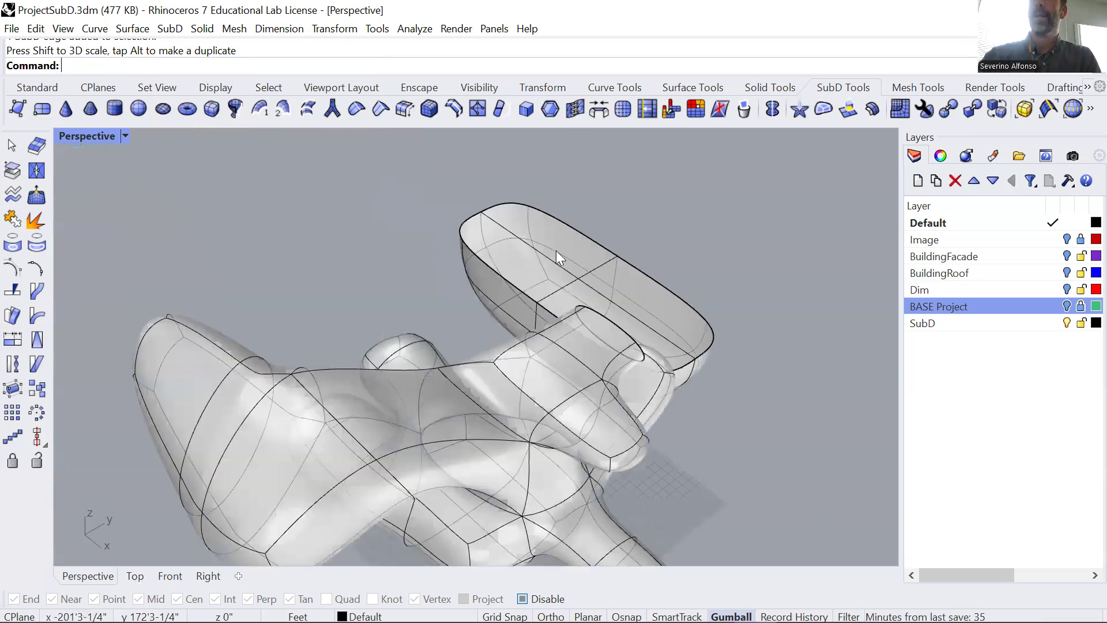
Move the creased SubD box well away from the branching form.
click(556, 250)
scroll(575, 275, down, 5)
drag(589, 303, 378, 180)
shift+right_drag(353, 233, 364, 388)
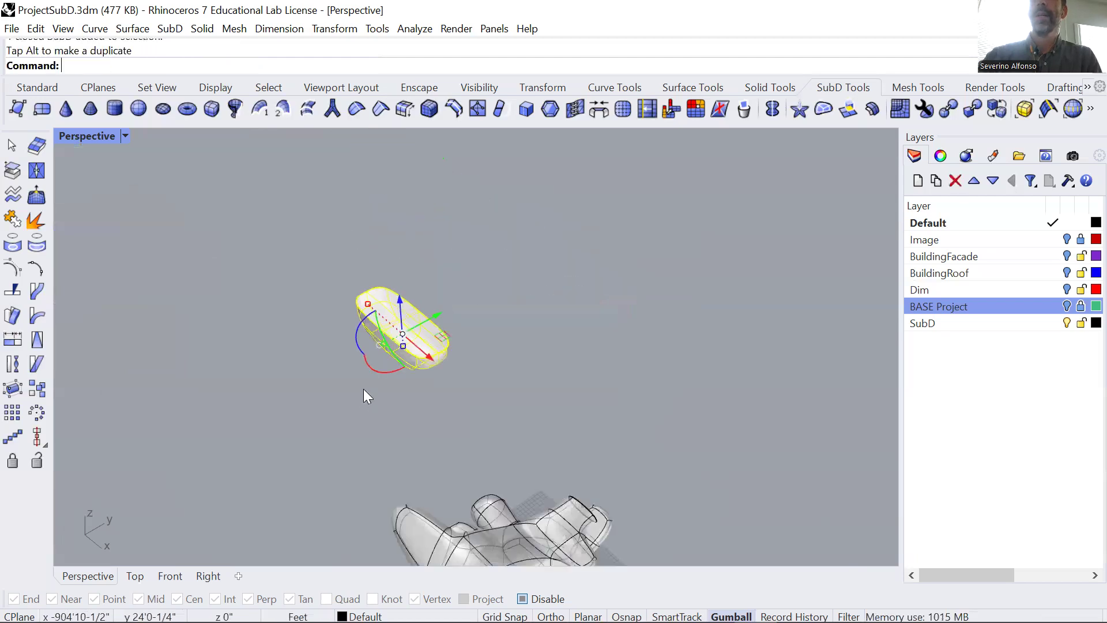
Crease the side and bottom edges along one long side of the SubD box so that side becomes flat.
text(z)
key(Return)
text(s)
key(Return)
right_drag(417, 366, 507, 291)
click(737, 413)
right_drag(738, 413, 744, 385)
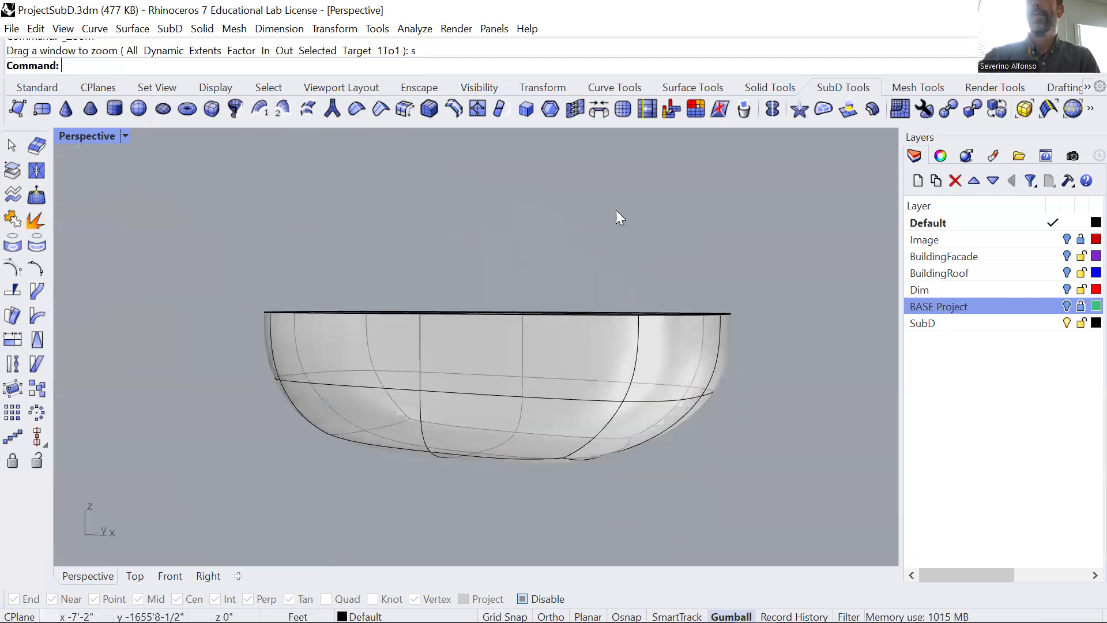
click(453, 109)
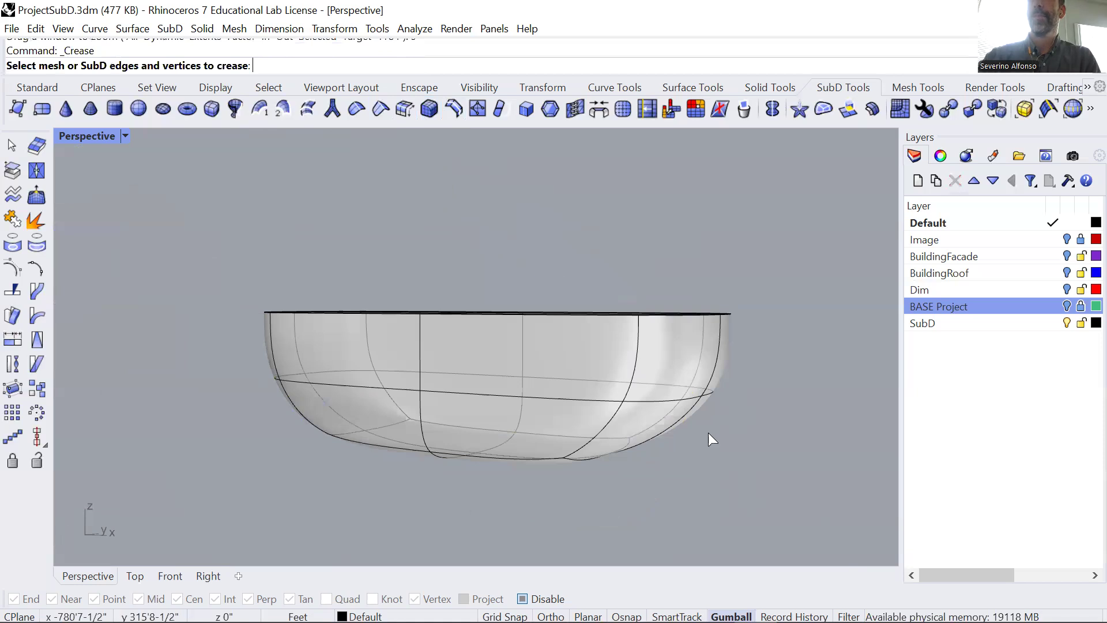
click(632, 359)
click(604, 425)
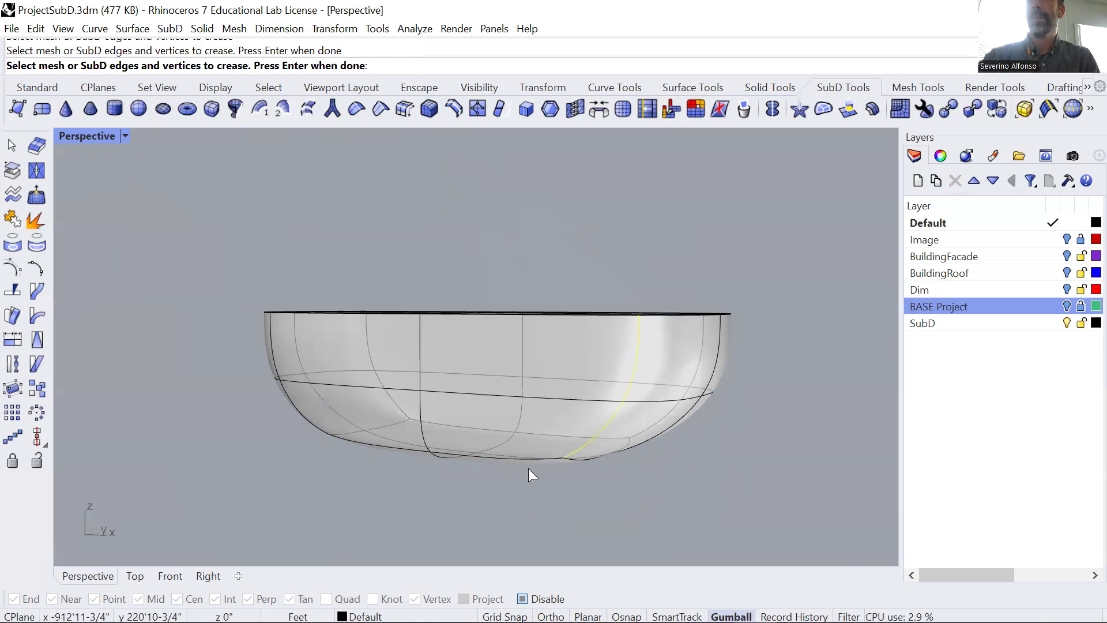
right_drag(528, 468, 520, 417)
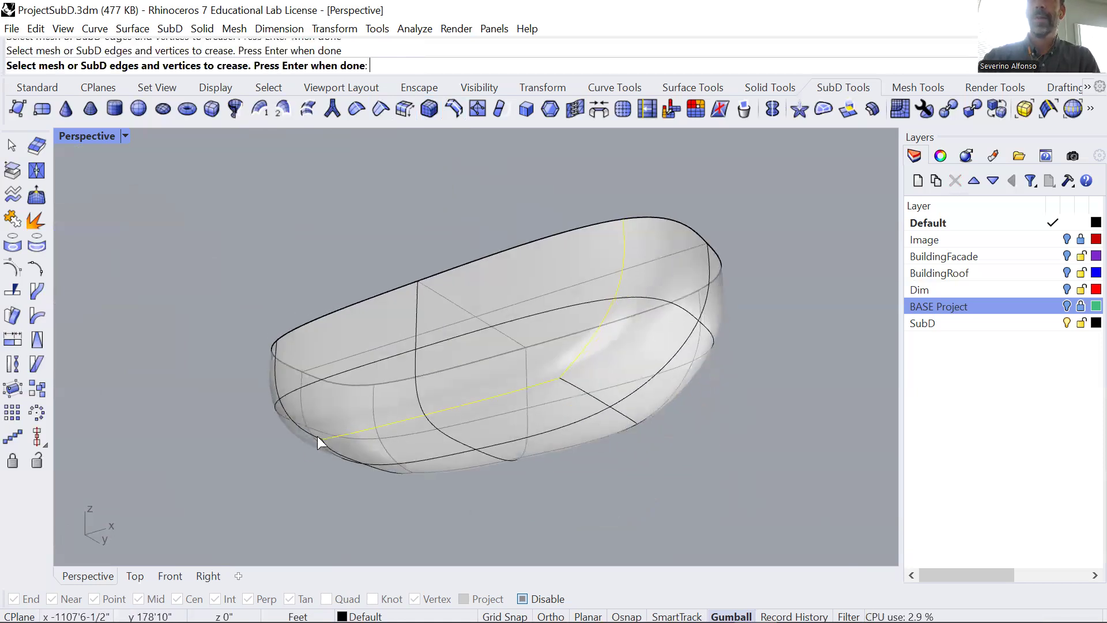
key(Return)
Select the edges forming the lengthwise profile next to the flat side, scale them inward along the box's length and shift them lengthwise.
right_drag(323, 406, 395, 400)
click(398, 398)
right_drag(425, 450, 536, 445)
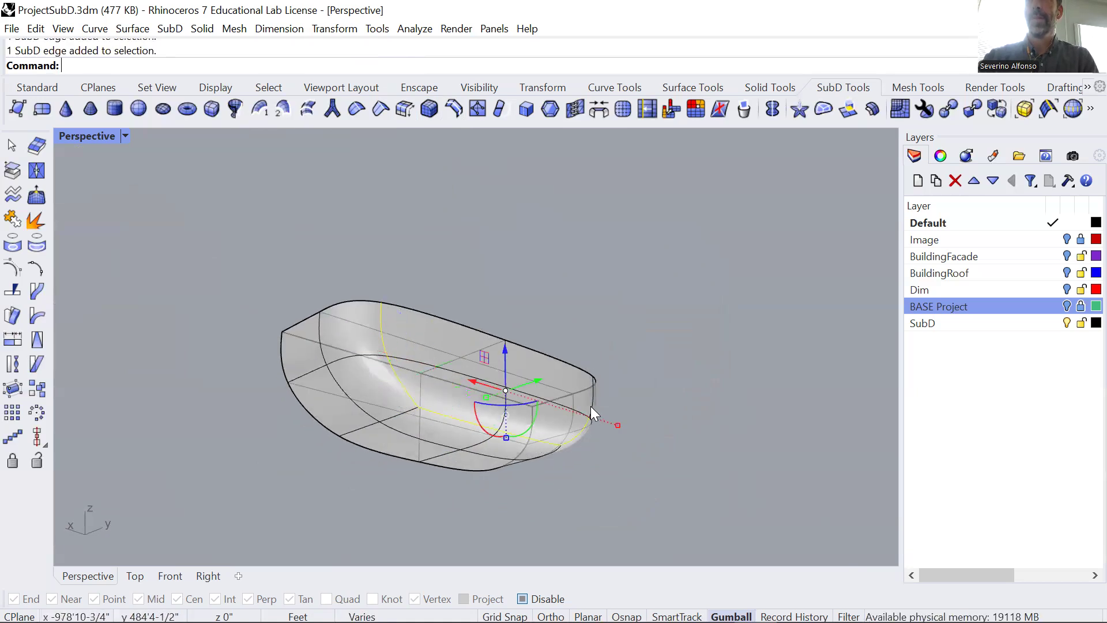
mouse_move(617, 420)
right_down()
mouse_move(544, 470)
mouse_move(507, 457)
mouse_move(608, 433)
right_up()
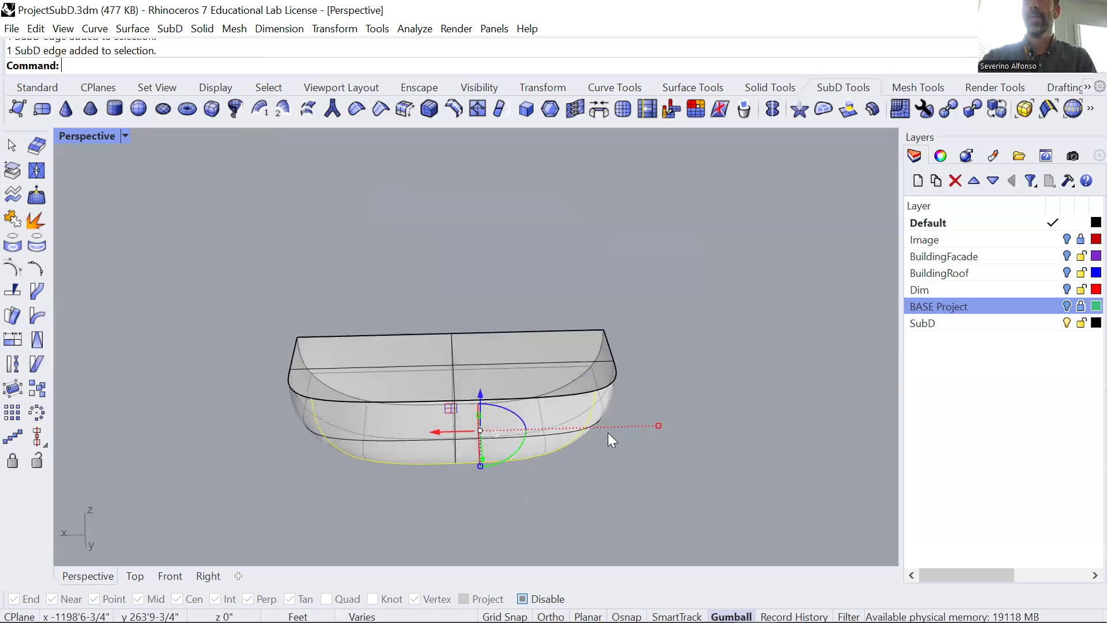
drag(658, 426, 606, 428)
right_drag(590, 489, 590, 405)
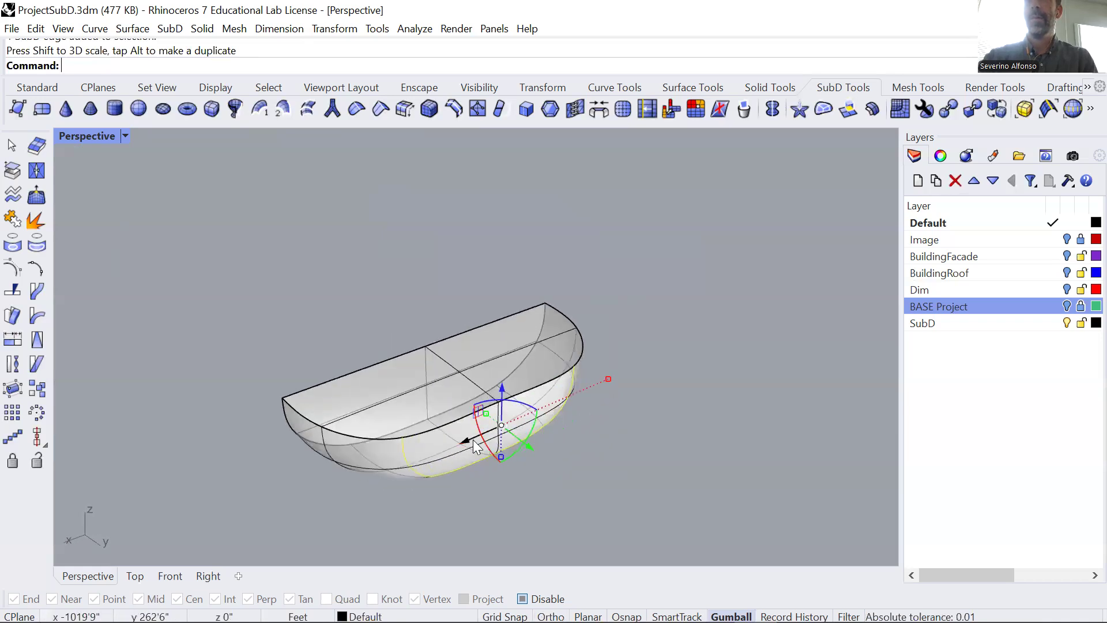
drag(463, 438, 404, 449)
right_drag(539, 370, 555, 307)
Try to move part of the box's rounded lower side outward, and undo the move.
click(512, 473)
right_drag(518, 461, 629, 501)
key(ctrl+z)
Select the two rim vertices at the ends of the box's curved side and shift them slightly vertically to reshape the rim.
mouse_move(497, 427)
right_down()
mouse_move(586, 393)
mouse_move(502, 398)
mouse_move(499, 421)
mouse_move(490, 418)
right_up()
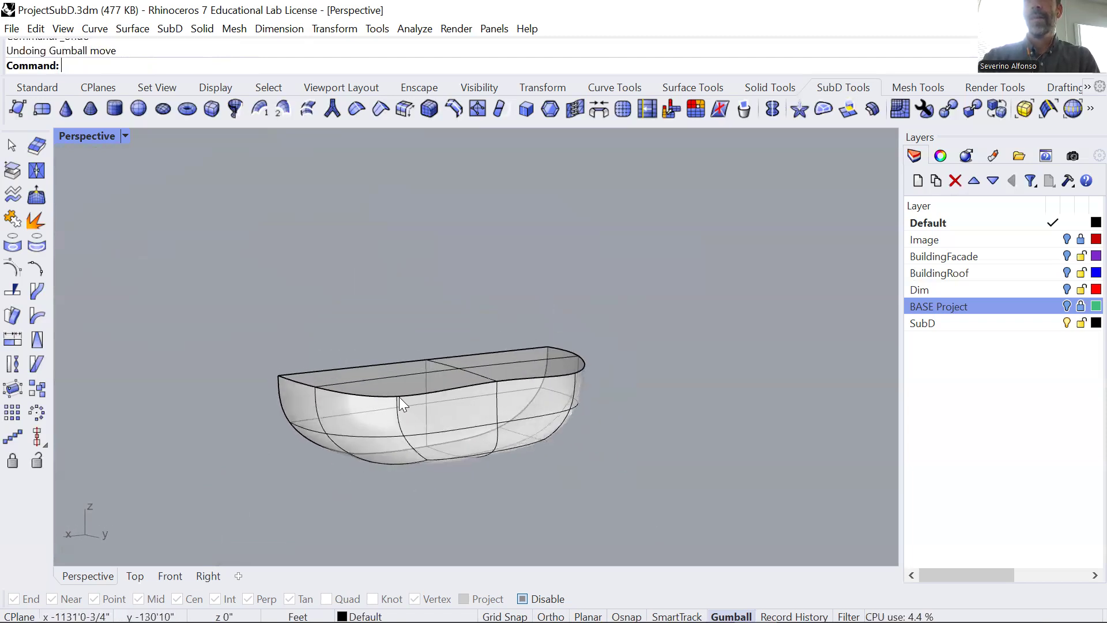
ctrl+shift+click(397, 396)
ctrl+shift+click(574, 373)
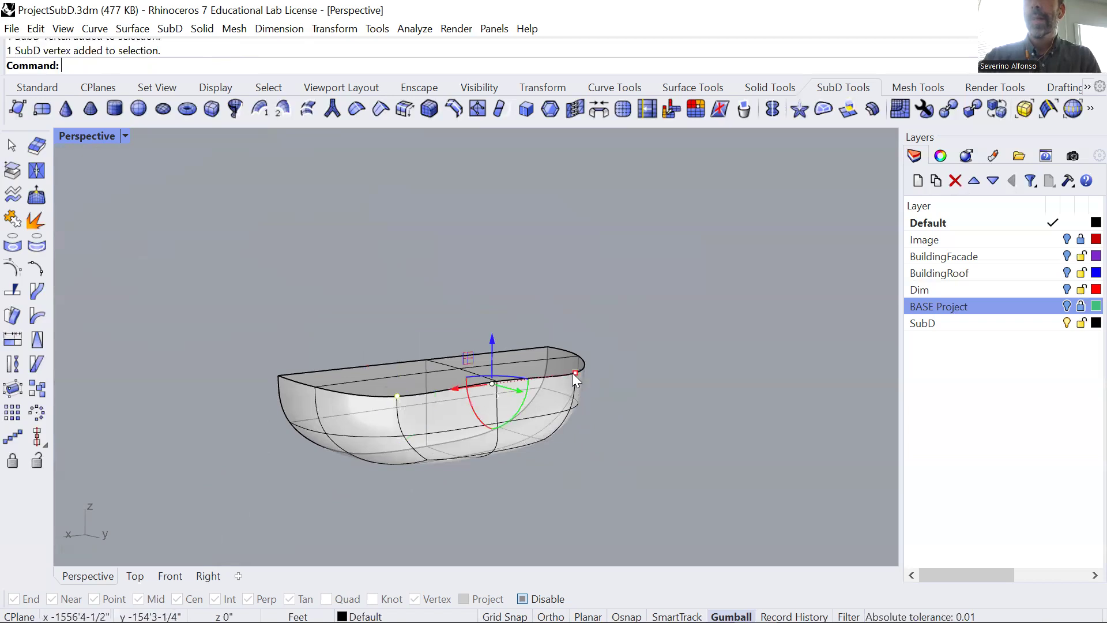
drag(492, 345, 497, 341)
mouse_move(513, 416)
right_down()
mouse_move(504, 458)
mouse_move(559, 430)
mouse_move(531, 443)
mouse_move(577, 468)
mouse_move(553, 434)
mouse_move(528, 426)
right_up()
ctrl+shift+click(522, 437)
ctrl+shift+click(528, 427)
drag(502, 375, 506, 369)
Crease the edges around the pair of bottom faces bordering the flat side of the SubD box.
click(565, 469)
ctrl+shift+click(424, 440)
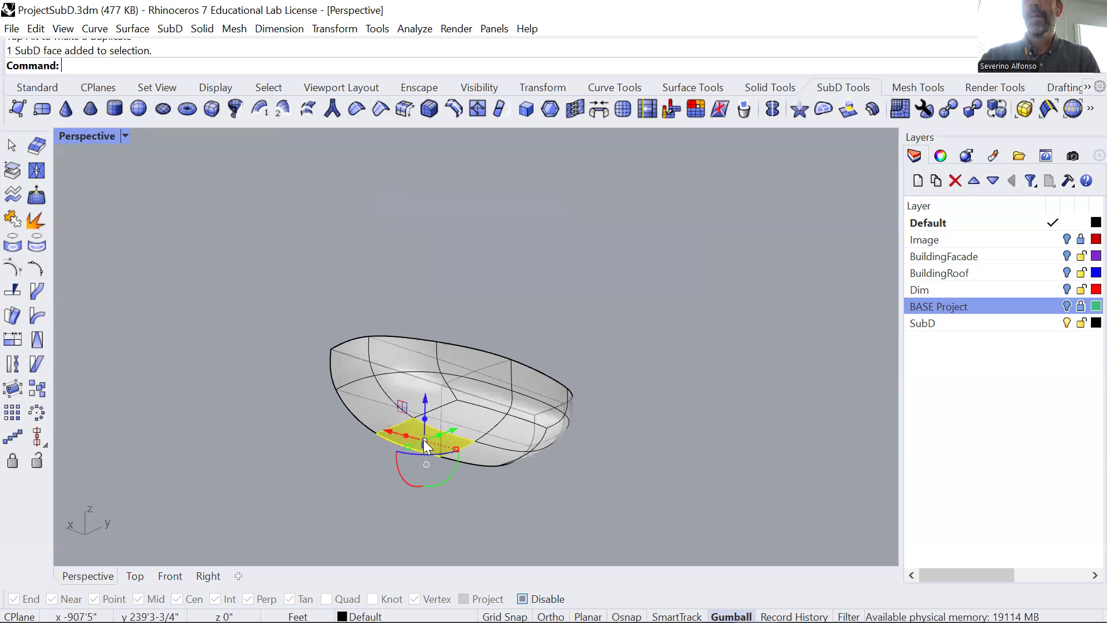
ctrl+shift+click(489, 456)
click(607, 301)
scroll(453, 455, up, 4)
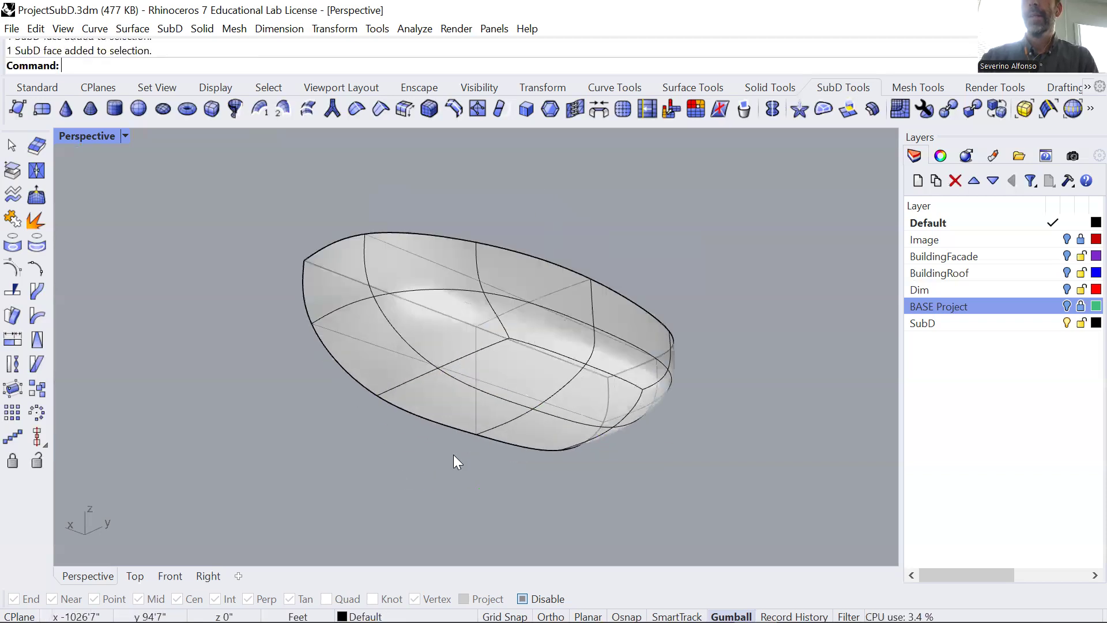
click(378, 108)
click(412, 383)
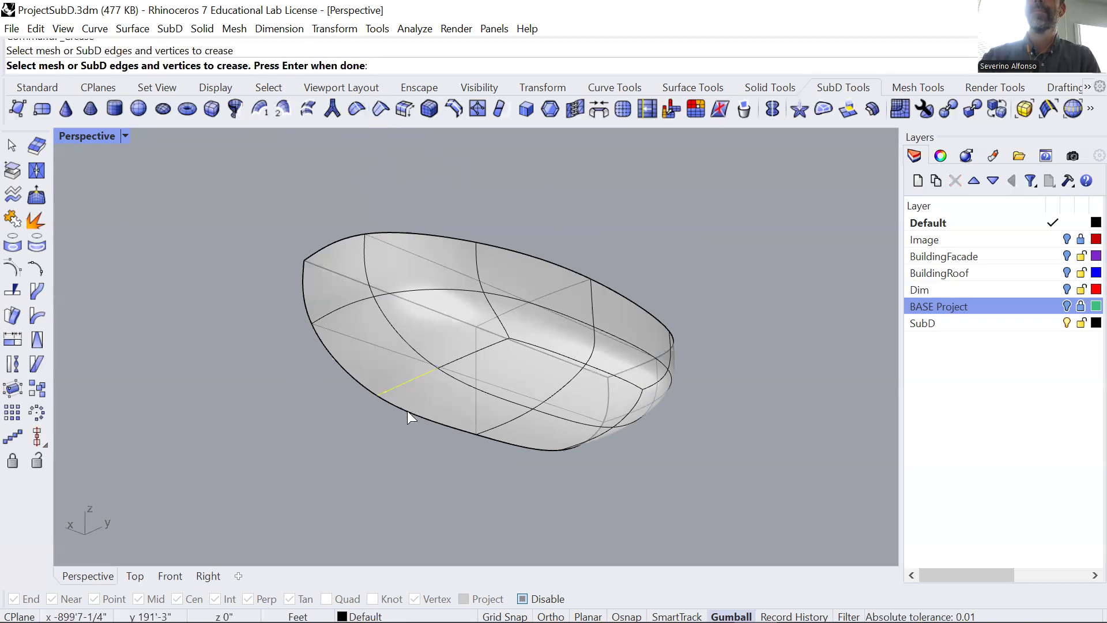
click(407, 411)
click(464, 382)
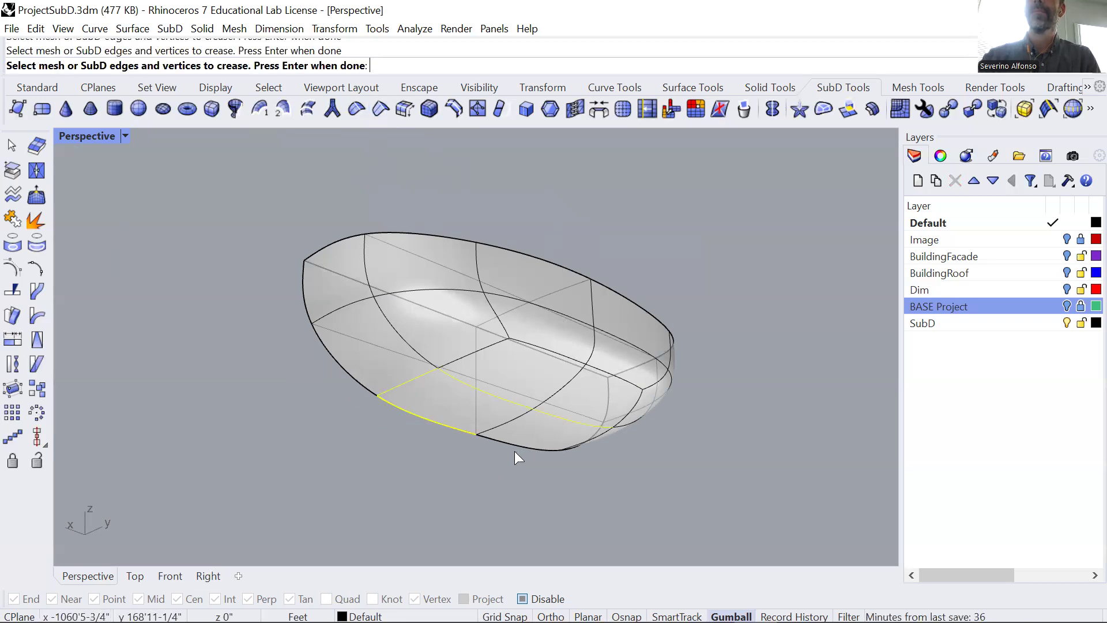
right_drag(515, 450, 587, 394)
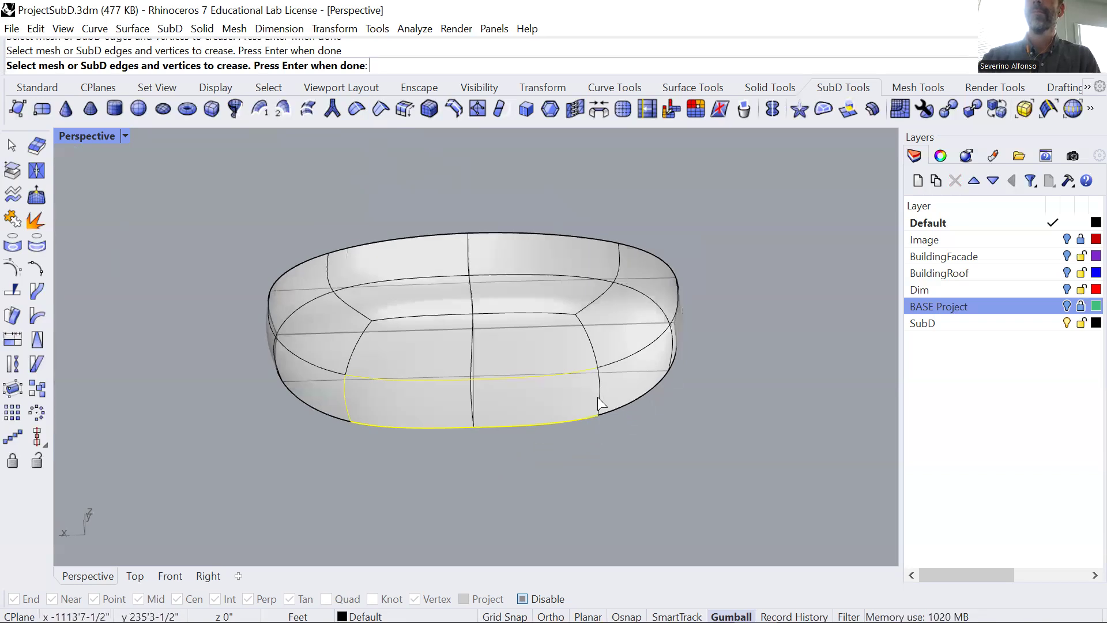
right_click(596, 400)
Examine the newly creased box and the branching form from several angles and distances.
right_drag(455, 434, 423, 395)
scroll(409, 276, down, 4)
middle_click(410, 275)
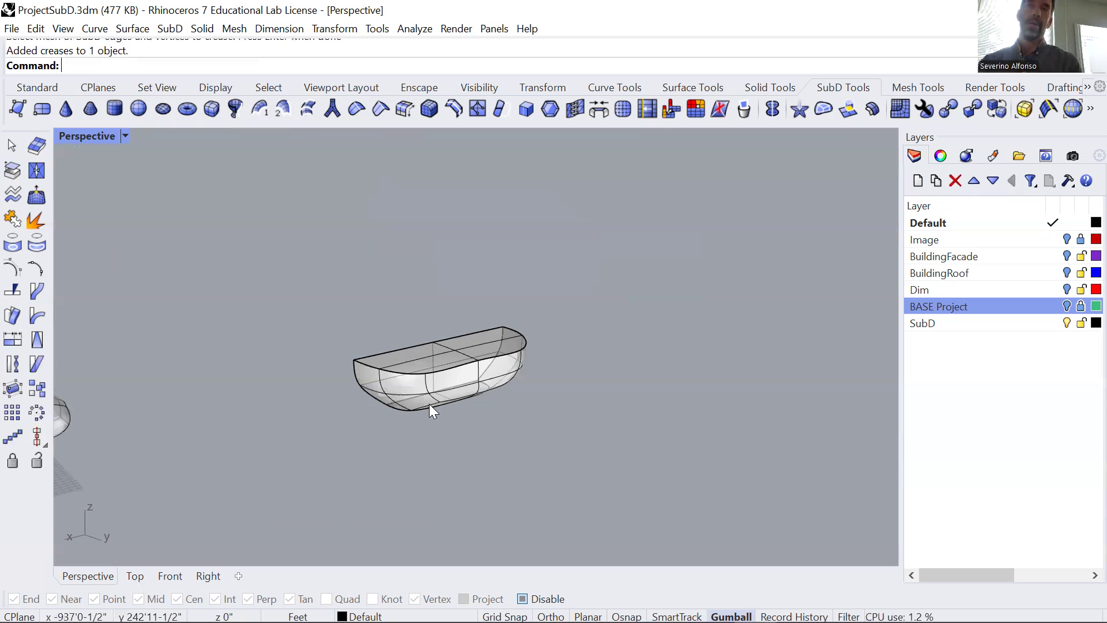
scroll(376, 370, down, 6)
shift+right_drag(339, 458, 452, 411)
scroll(226, 302, up, 7)
mouse_move(412, 342)
right_down()
mouse_move(373, 358)
mouse_move(400, 353)
right_up()
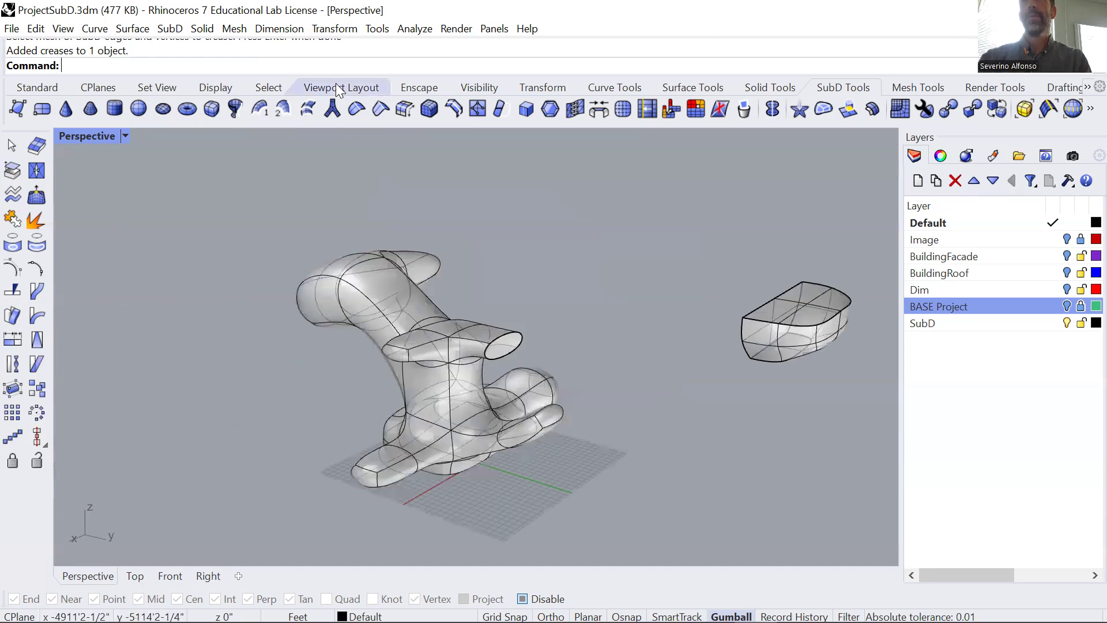
scroll(444, 243, down, 5)
shift+right_drag(468, 301, 399, 305)
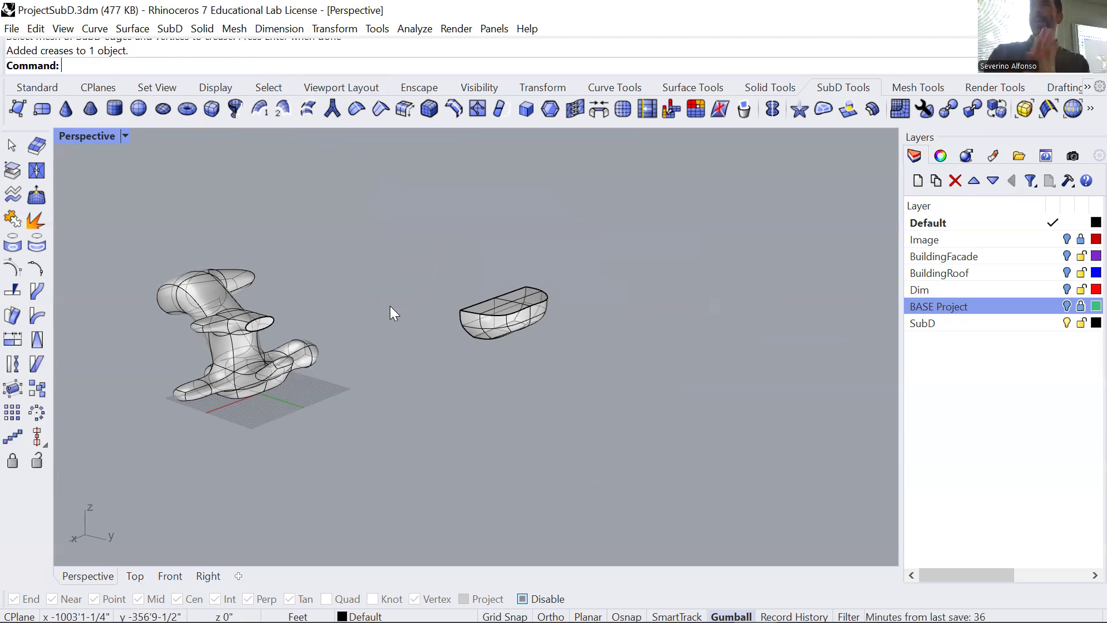
Convert the branching SubD form to NURBS with DeleteInputObjects set to No.
click(248, 360)
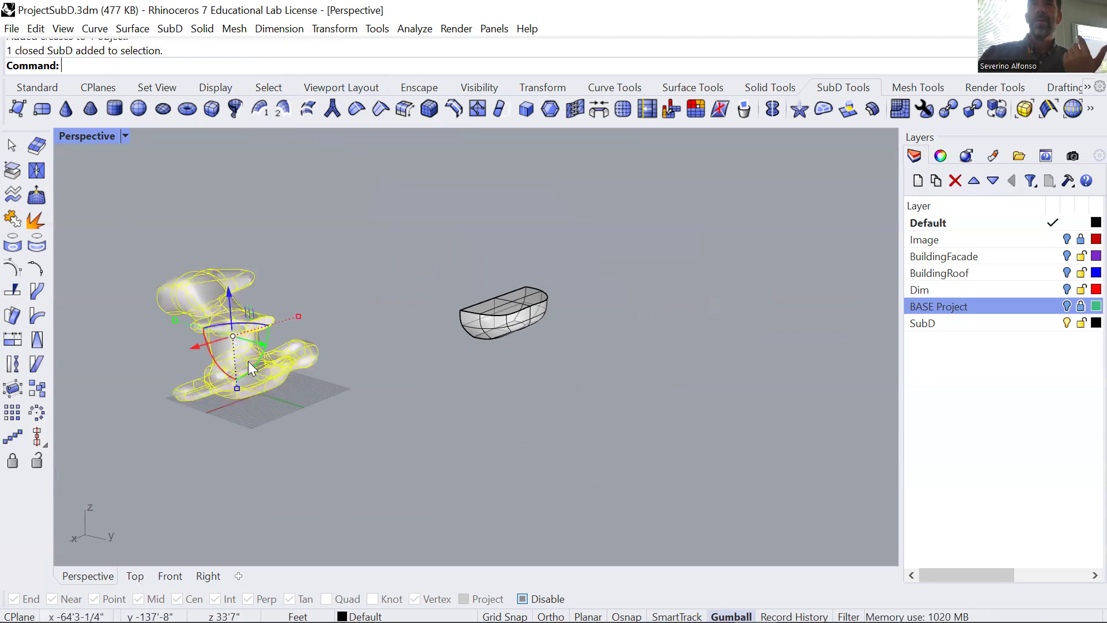
click(949, 108)
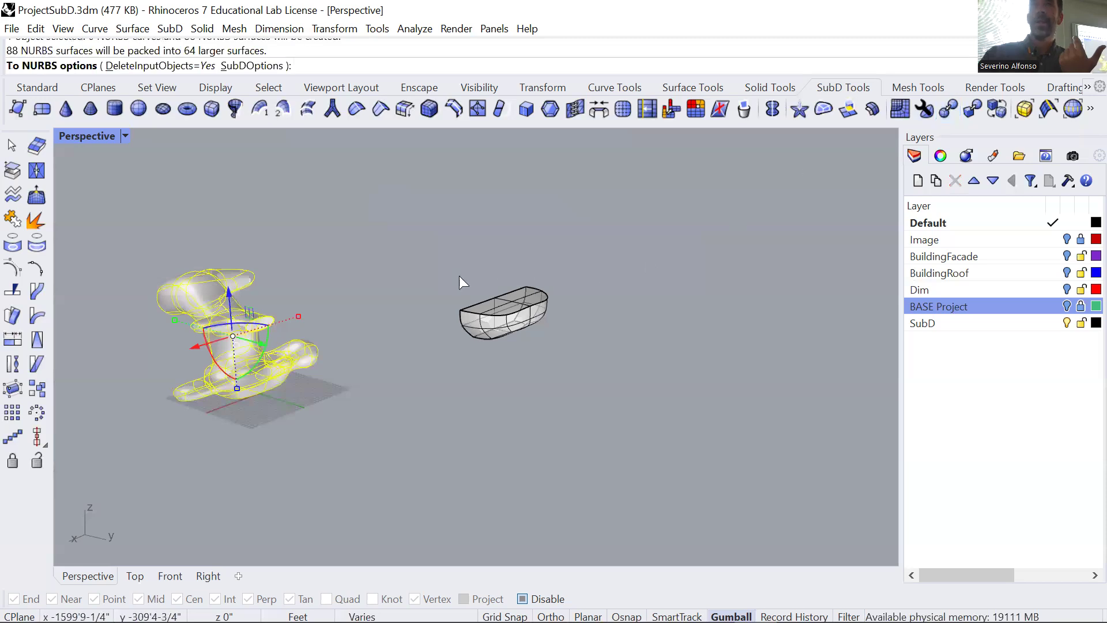
click(141, 66)
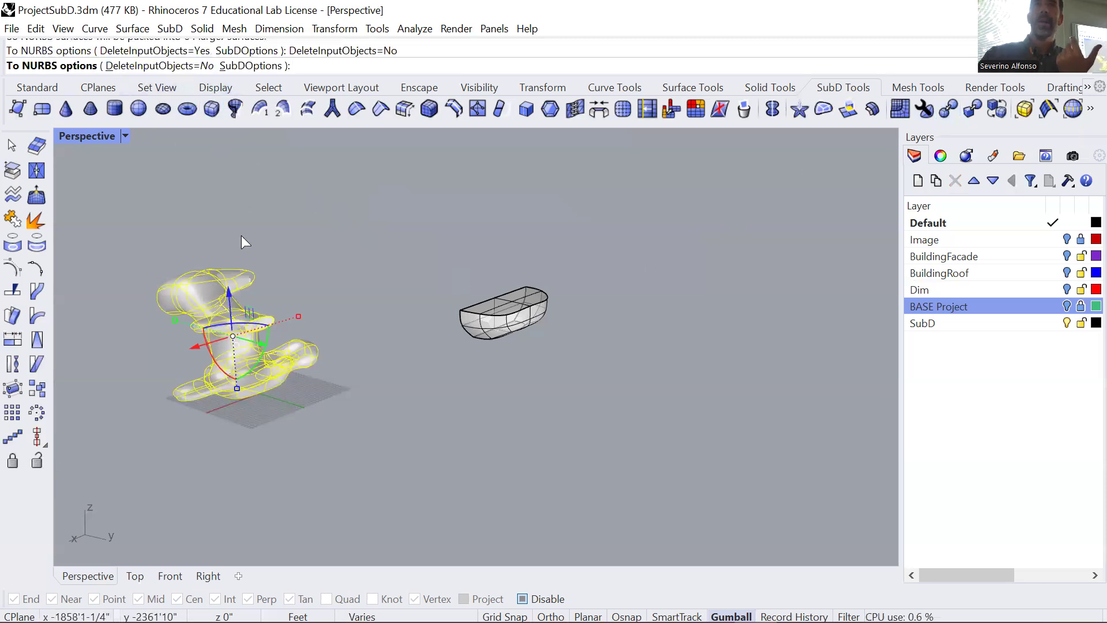
right_click(336, 277)
Move the original SubD branching form aside from its NURBS version and compare the two.
right_drag(331, 288, 294, 422)
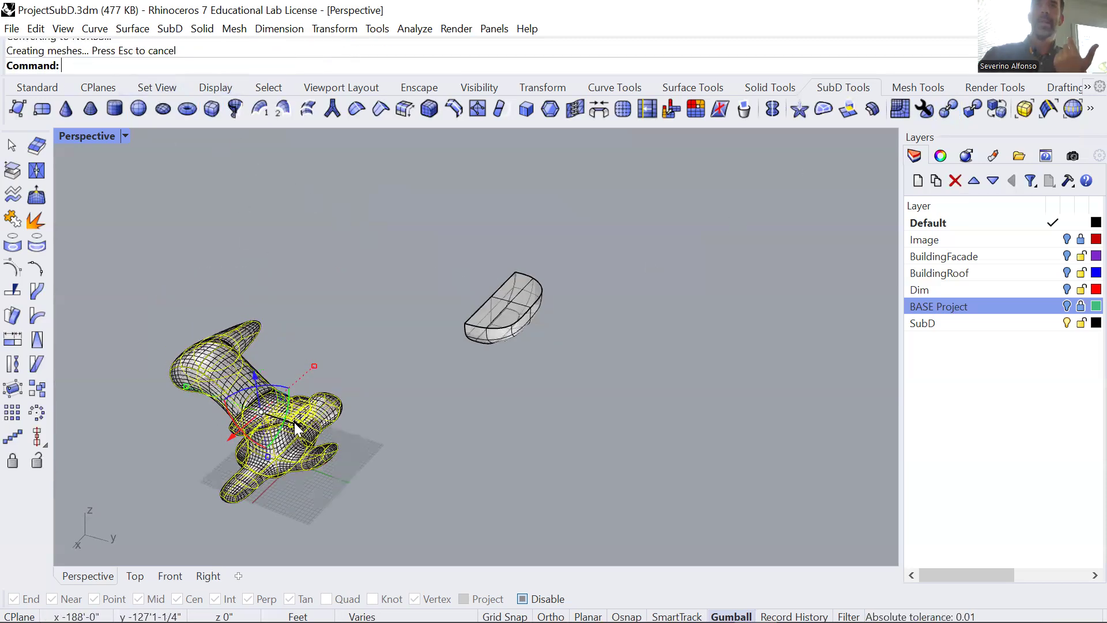
drag(296, 424, 510, 498)
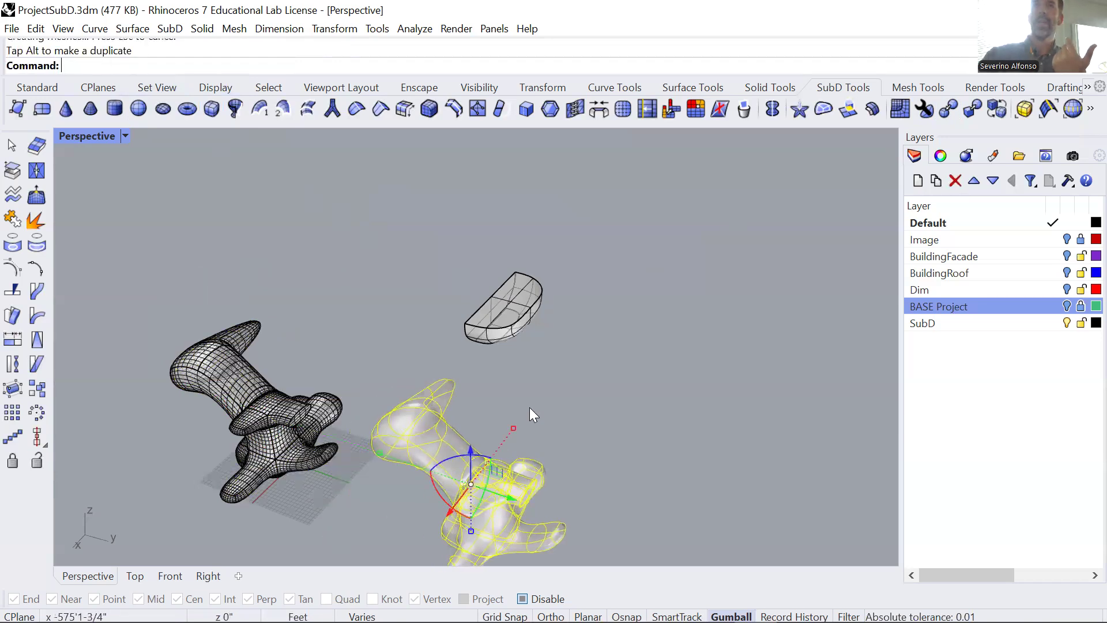
key(Escape)
scroll(248, 451, up, 3)
scroll(248, 451, up, 6)
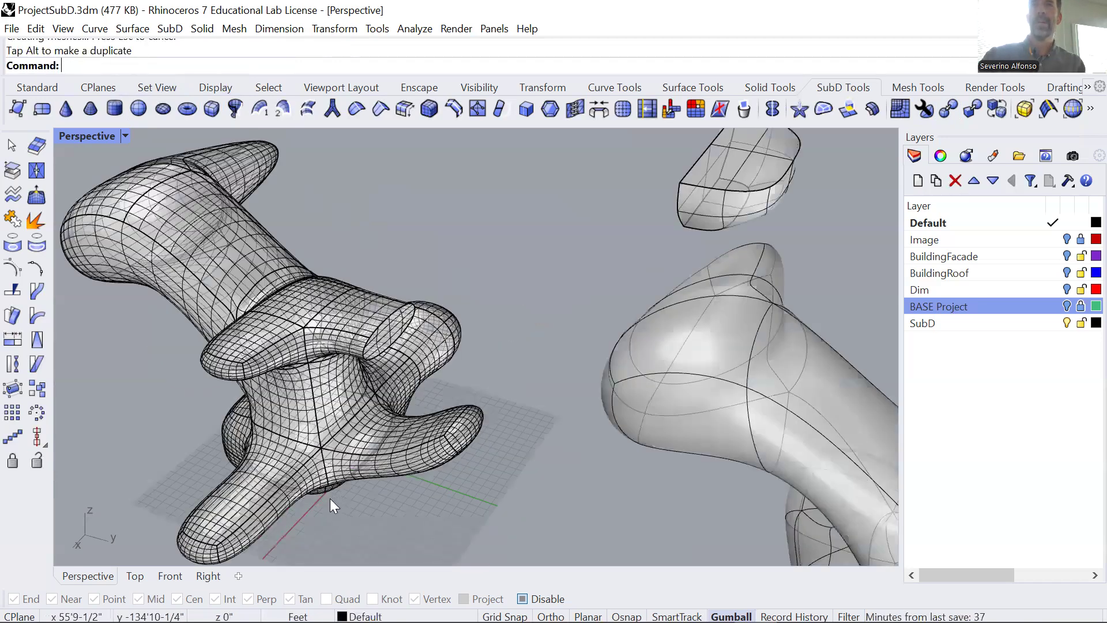
click(329, 498)
mouse_move(330, 498)
right_down()
mouse_move(330, 456)
mouse_move(329, 497)
right_up()
scroll(330, 496, down, 5)
click(277, 313)
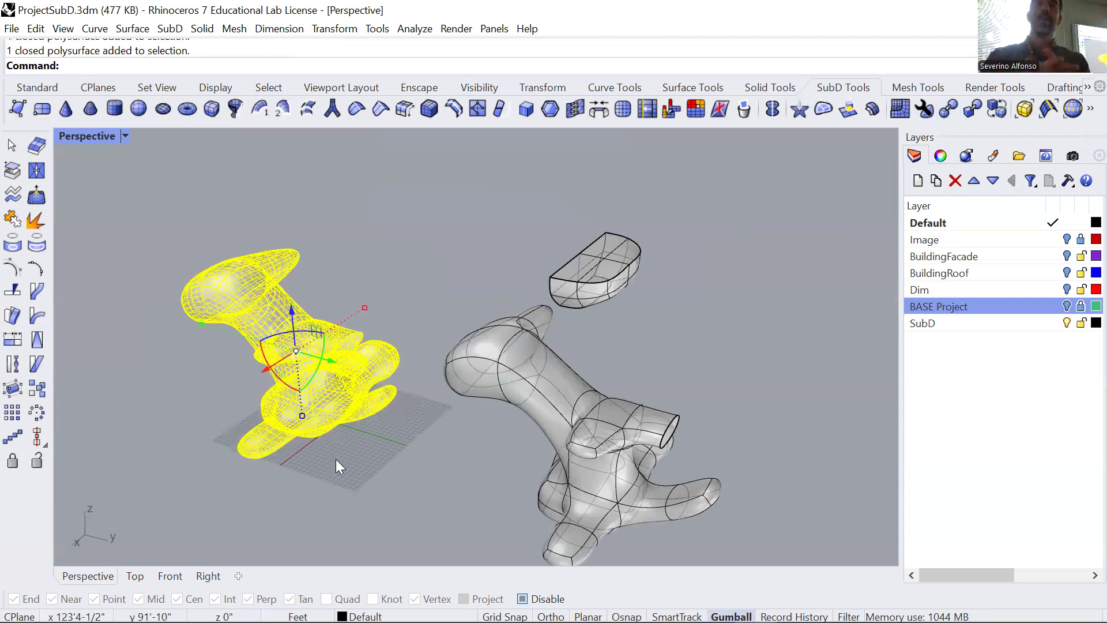
Show the BASE Project layer and scale the original SubD branching form down uniformly to a size near the base block's.
click(1067, 307)
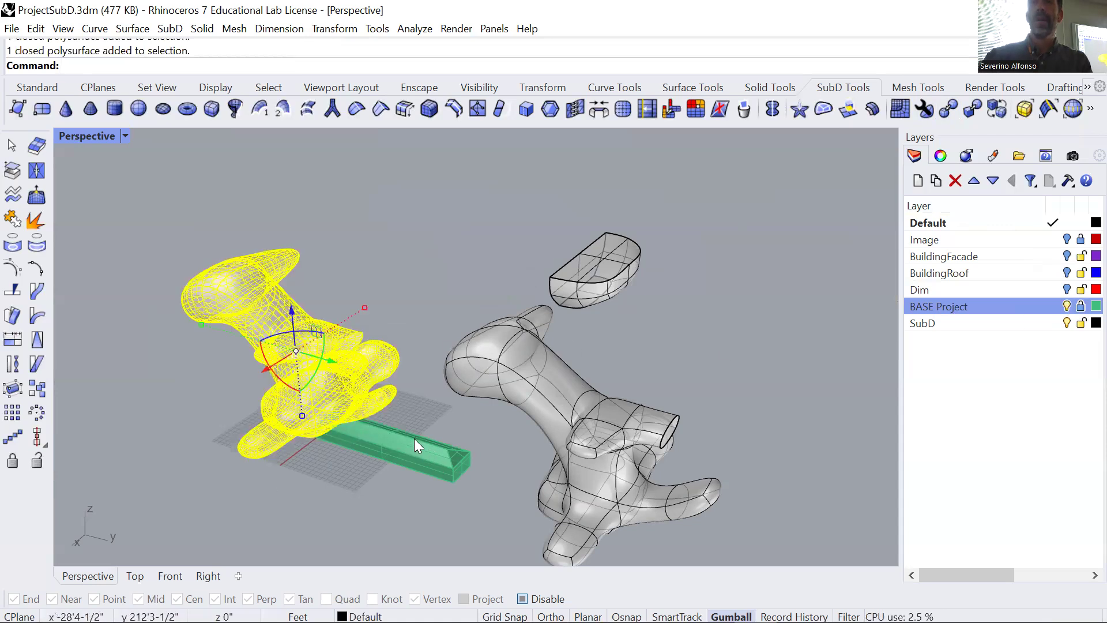
click(568, 420)
shift+drag(578, 446, 595, 391)
right_drag(595, 391, 563, 426)
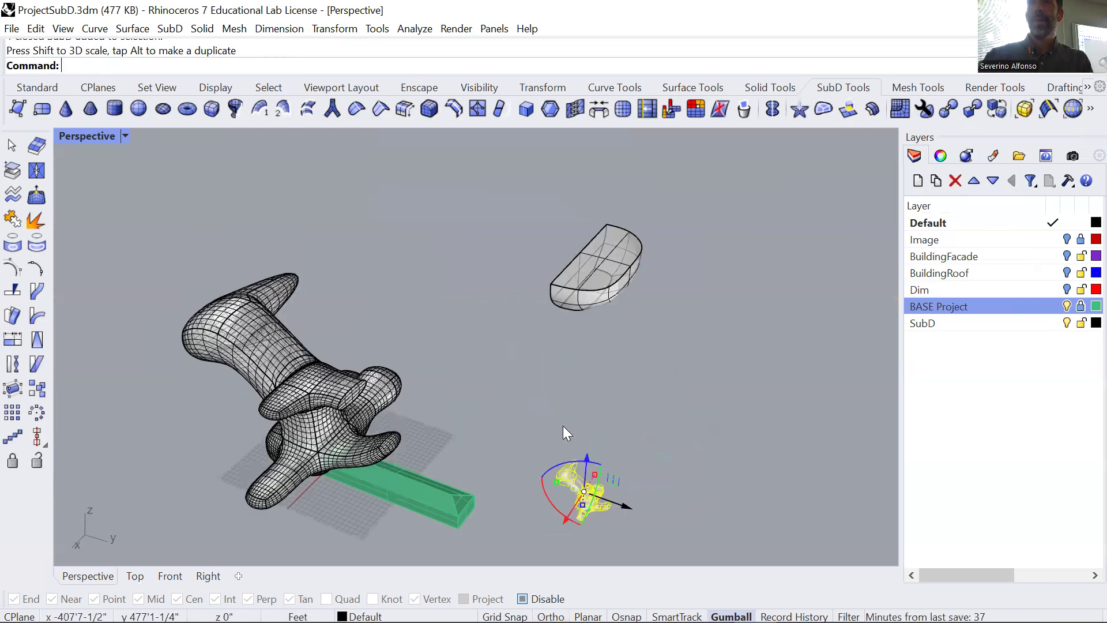
Using the orthographic views, reposition and slightly rescale the small SubD branching form so it intersects the far end of the green base block.
key(ctrl+F1)
scroll(532, 374, down, 4)
drag(564, 267, 565, 313)
key(ctrl+F2)
drag(492, 242, 507, 336)
key(ctrl+F3)
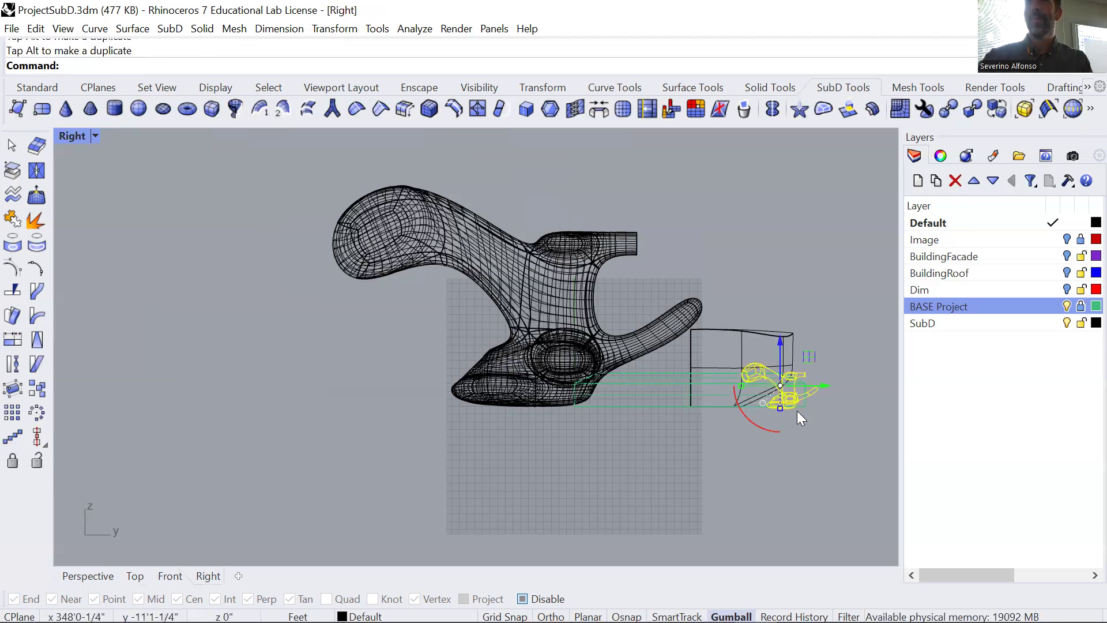
scroll(797, 412, up, 2)
scroll(745, 442, up, 4)
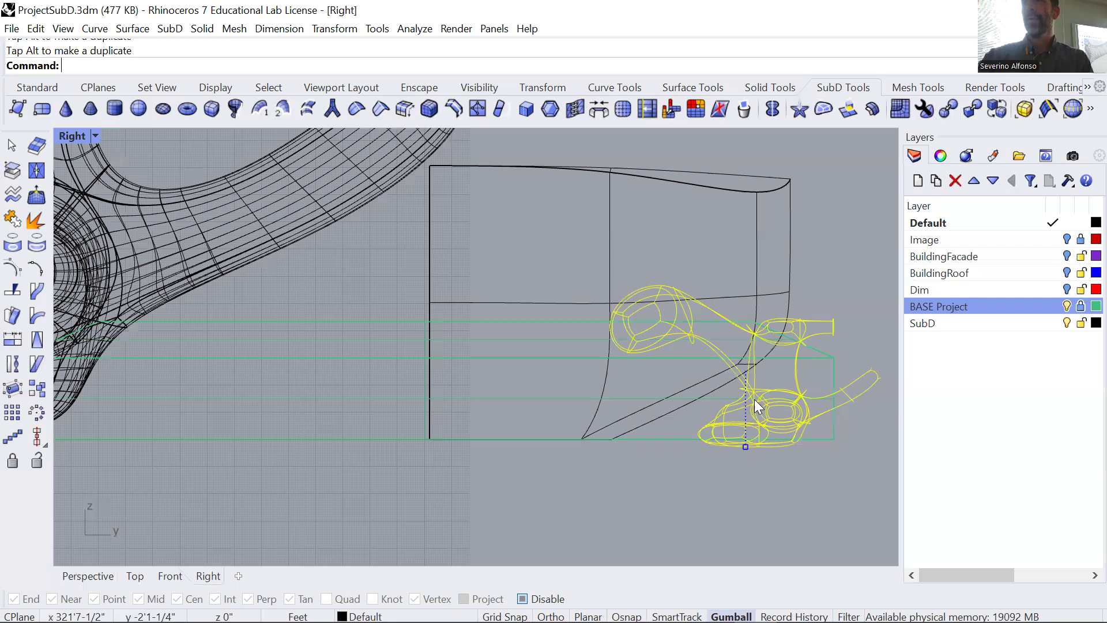
shift+drag(730, 417, 732, 410)
mouse_move(772, 335)
mouse_down()
mouse_move(686, 348)
mouse_move(781, 350)
mouse_up()
key(ctrl+F4)
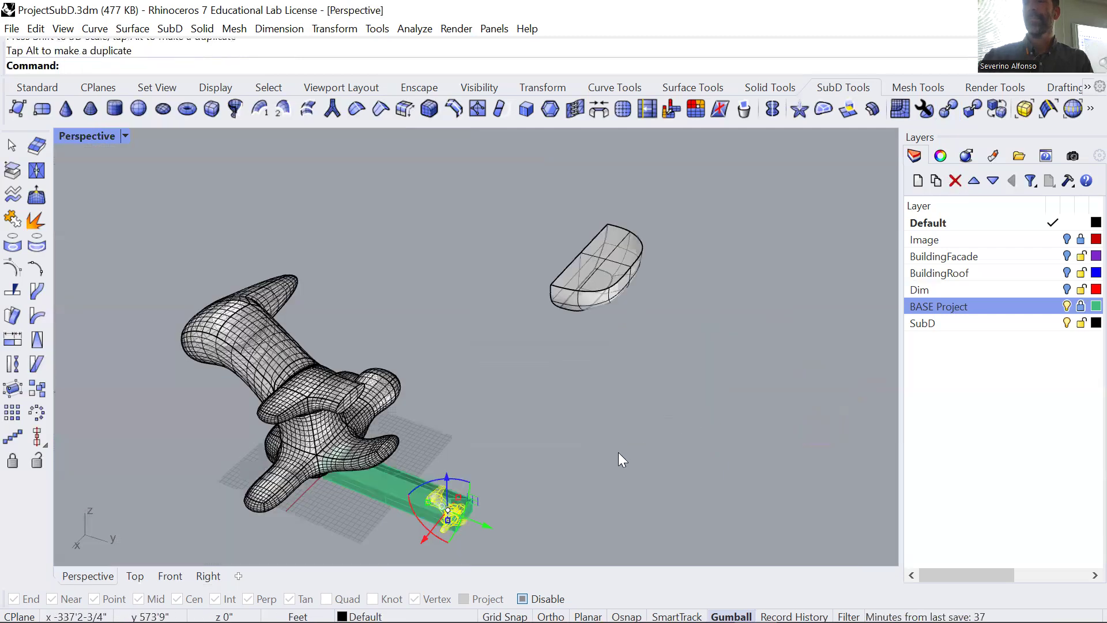
Convert the small SubD branching form on the base block to NURBS, deleting the input object.
key(Escape)
scroll(483, 528, up, 4)
scroll(412, 493, up, 5)
right_drag(421, 494, 403, 458)
scroll(350, 289, down, 7)
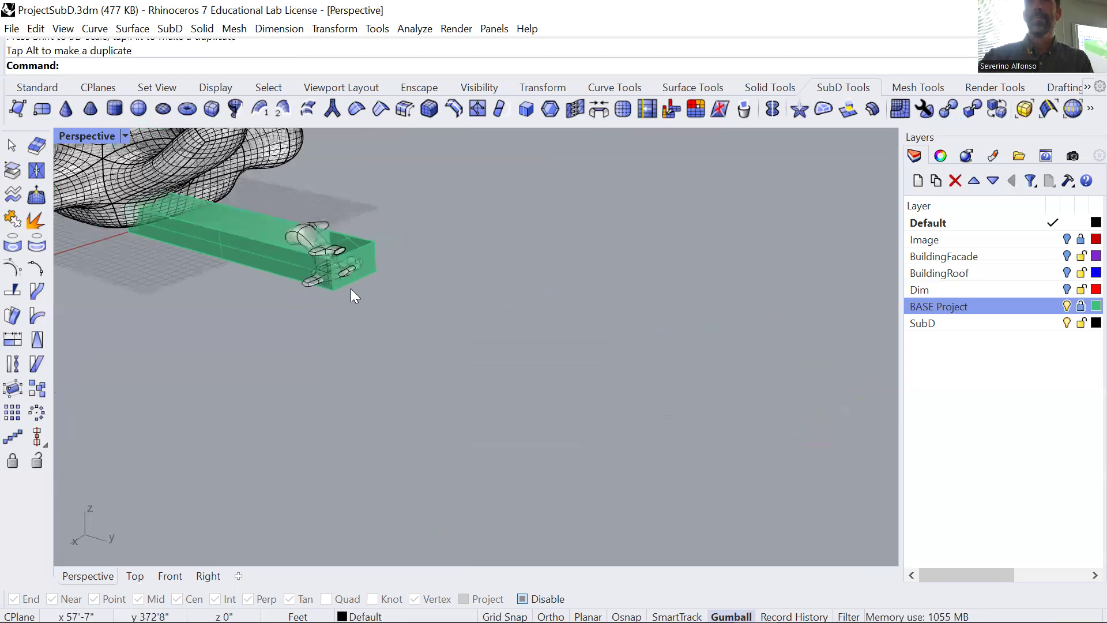
click(314, 249)
scroll(360, 278, up, 4)
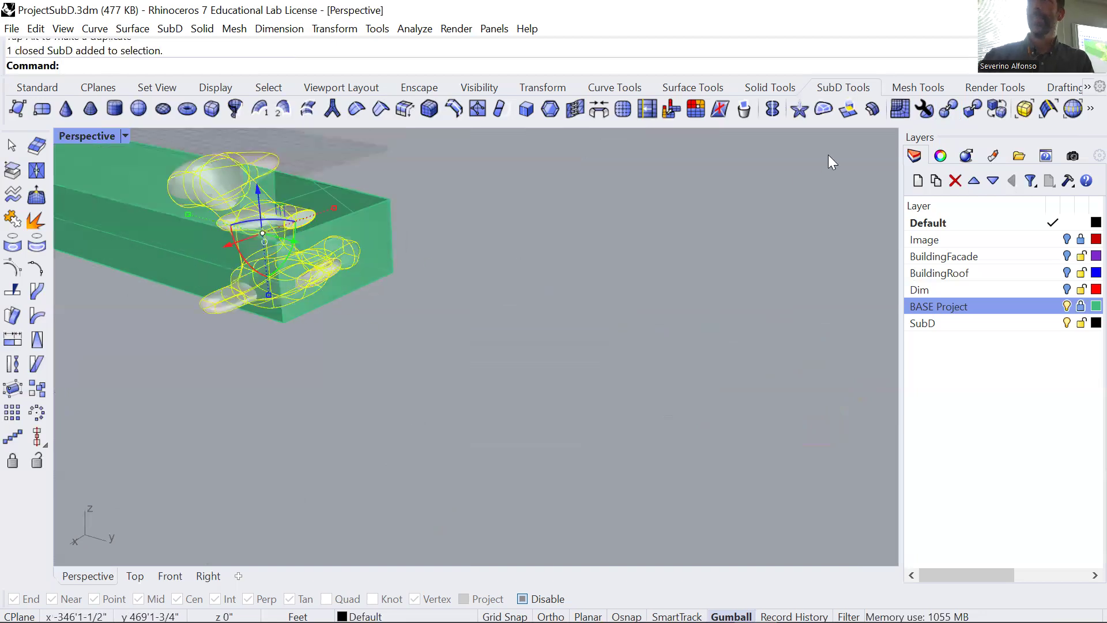
click(950, 110)
click(148, 65)
key(Return)
right_drag(363, 329, 323, 380)
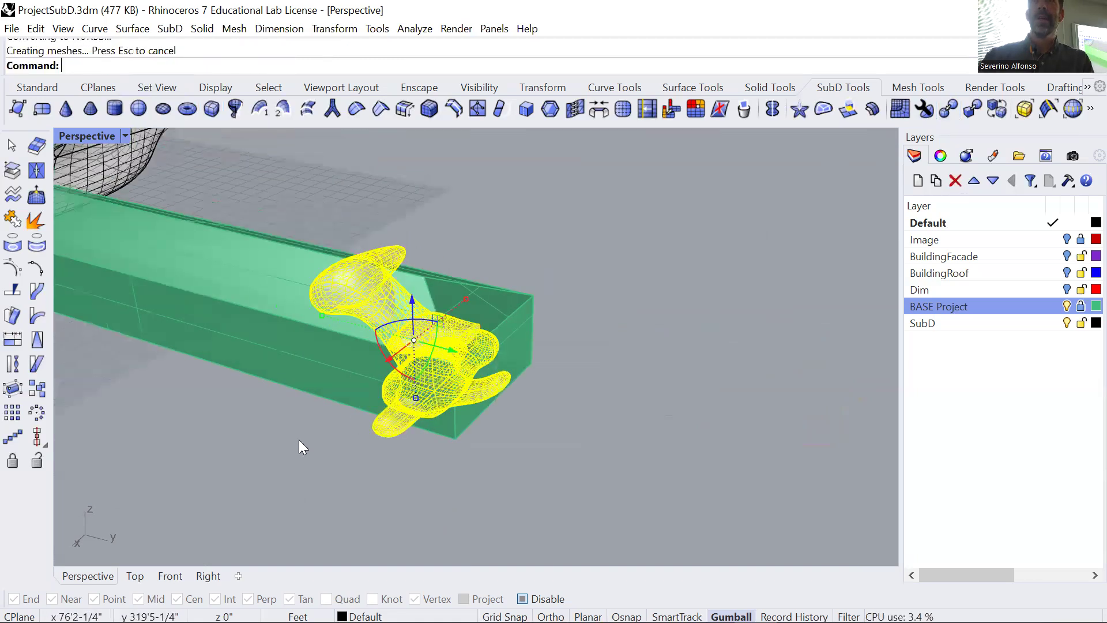
click(301, 428)
text(BooleanDifference)
key(Return)
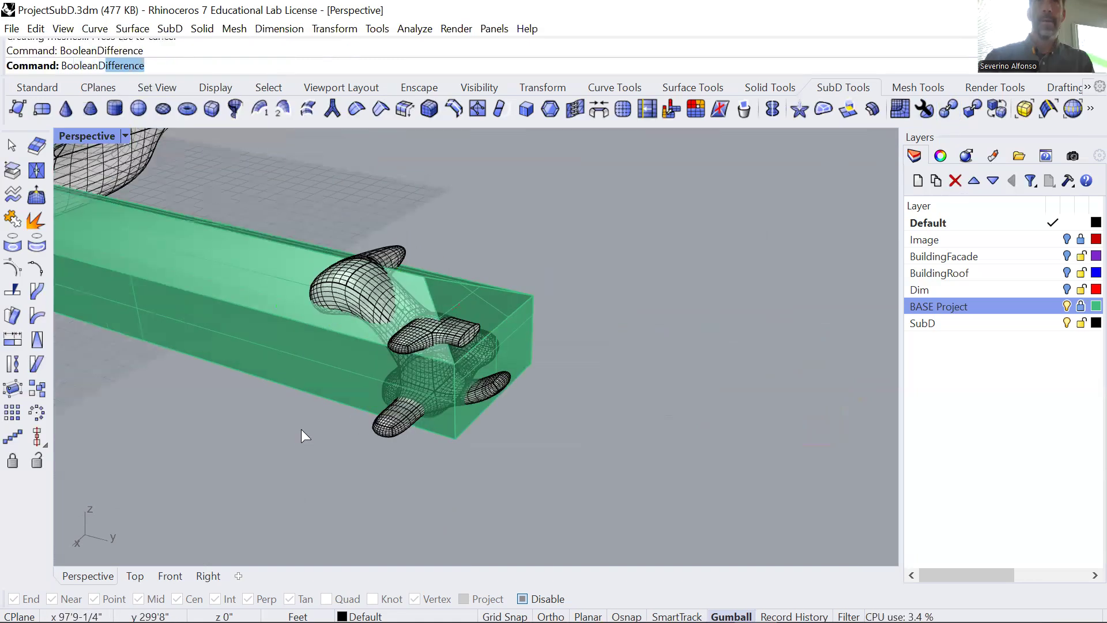
key(Escape)
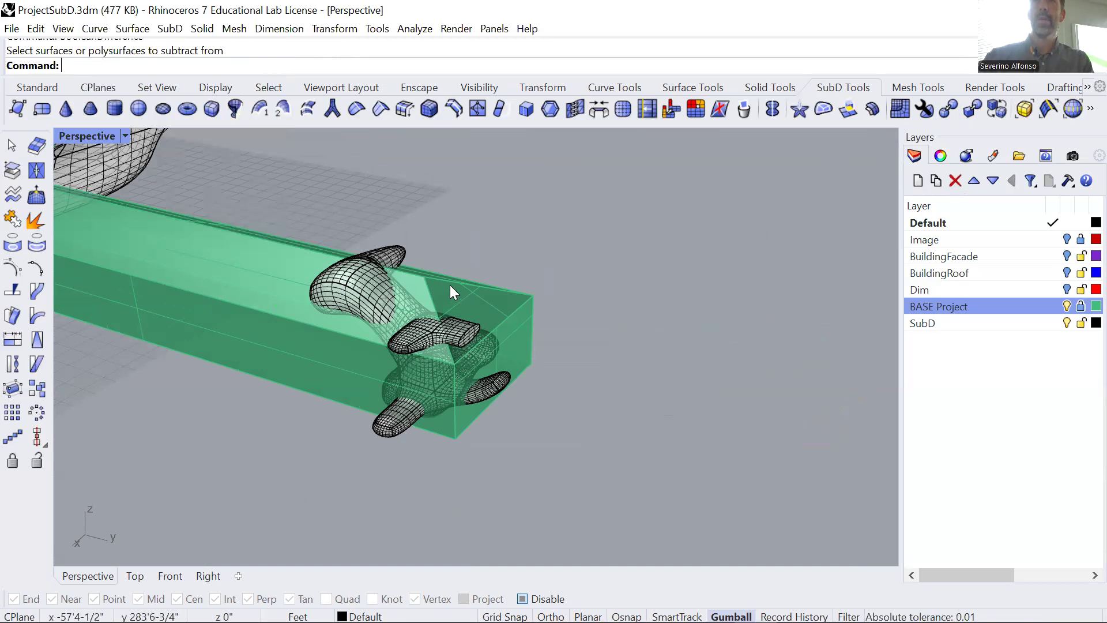
Unlock the BASE Project layer.
click(1080, 307)
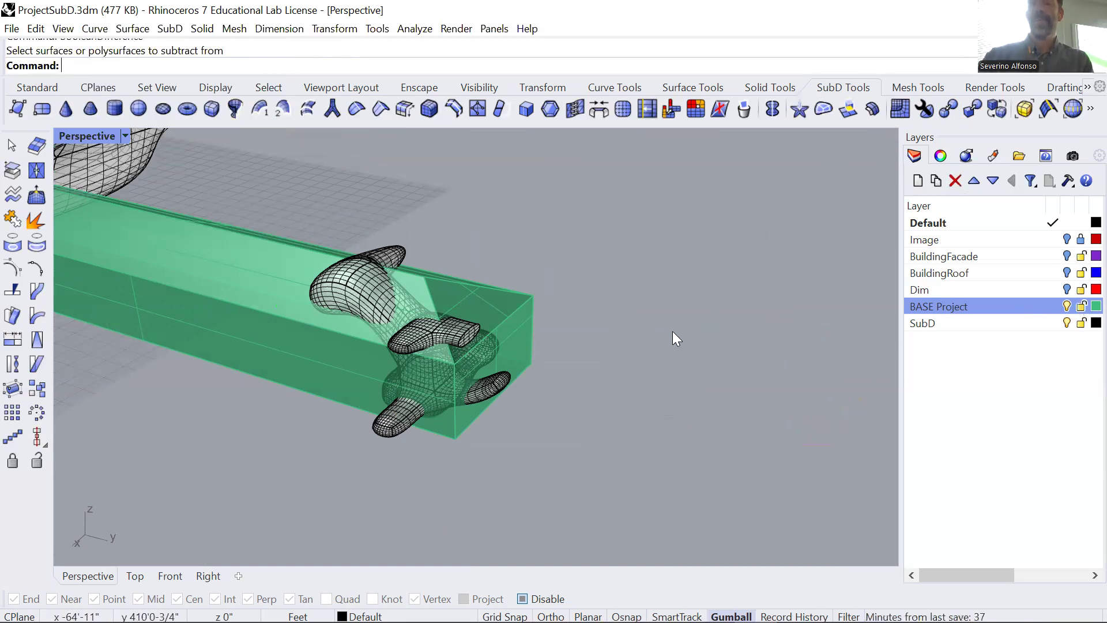
Subtract the converted branching NURBS form from the green base block with BooleanDifference.
text(BooleanDifference)
key(Return)
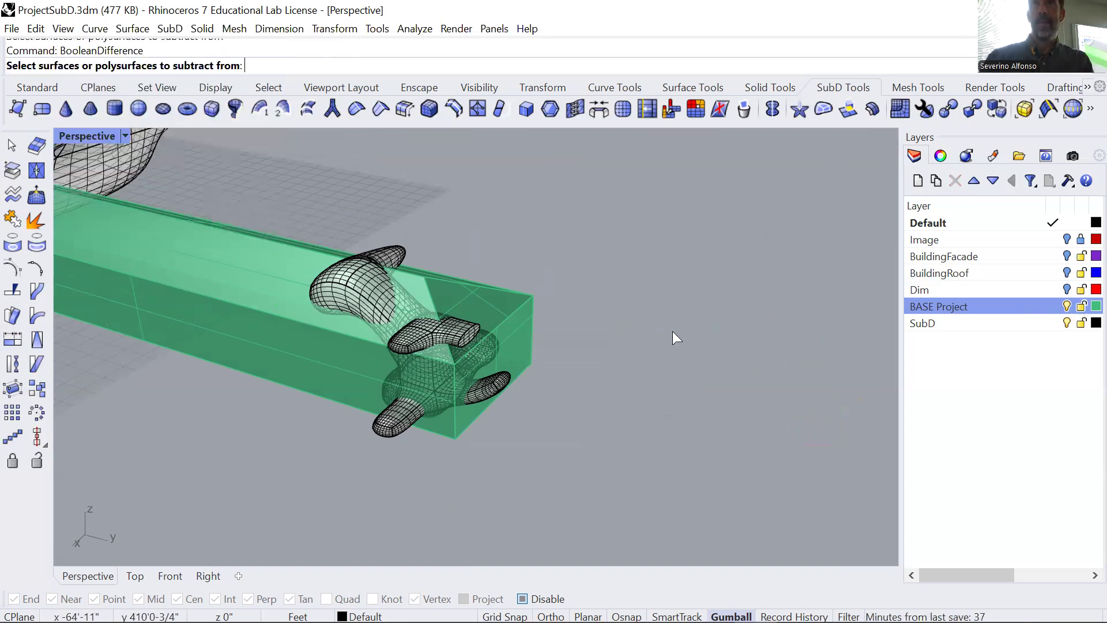
click(532, 300)
key(Return)
click(372, 250)
key(Return)
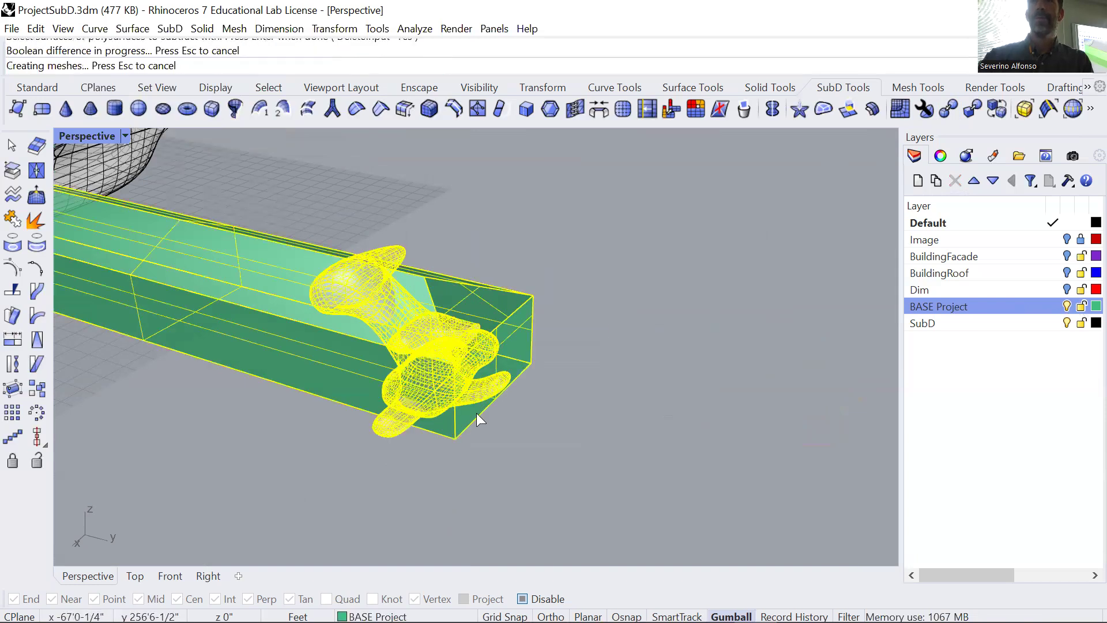
click(604, 357)
Zoom to the cut base block and examine the hollows and openings carved into its far end.
scroll(374, 334, up, 6)
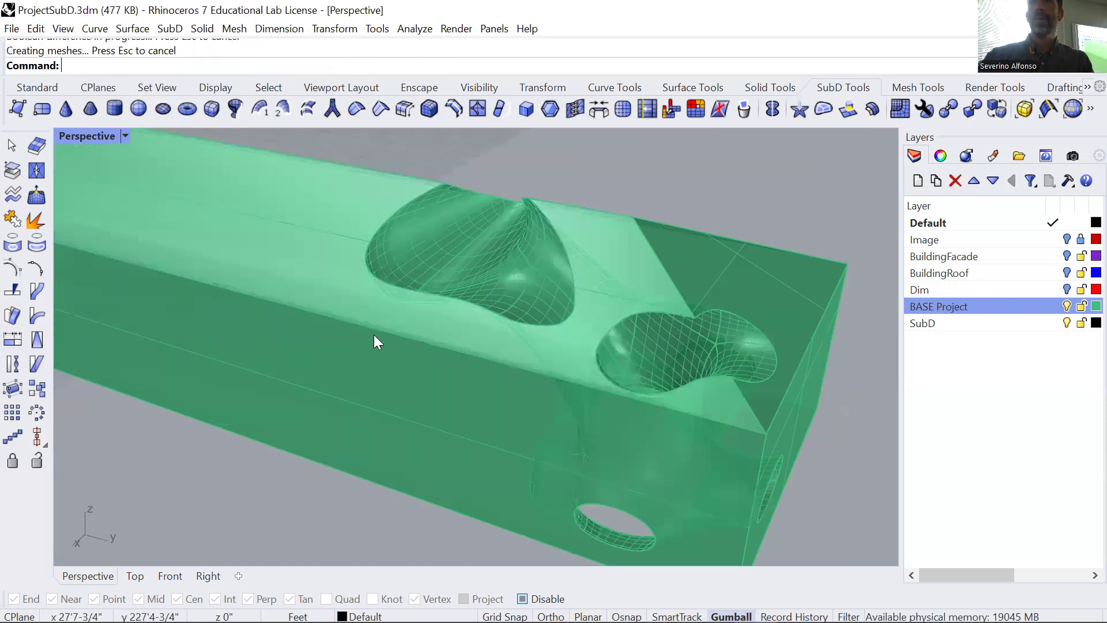
click(539, 364)
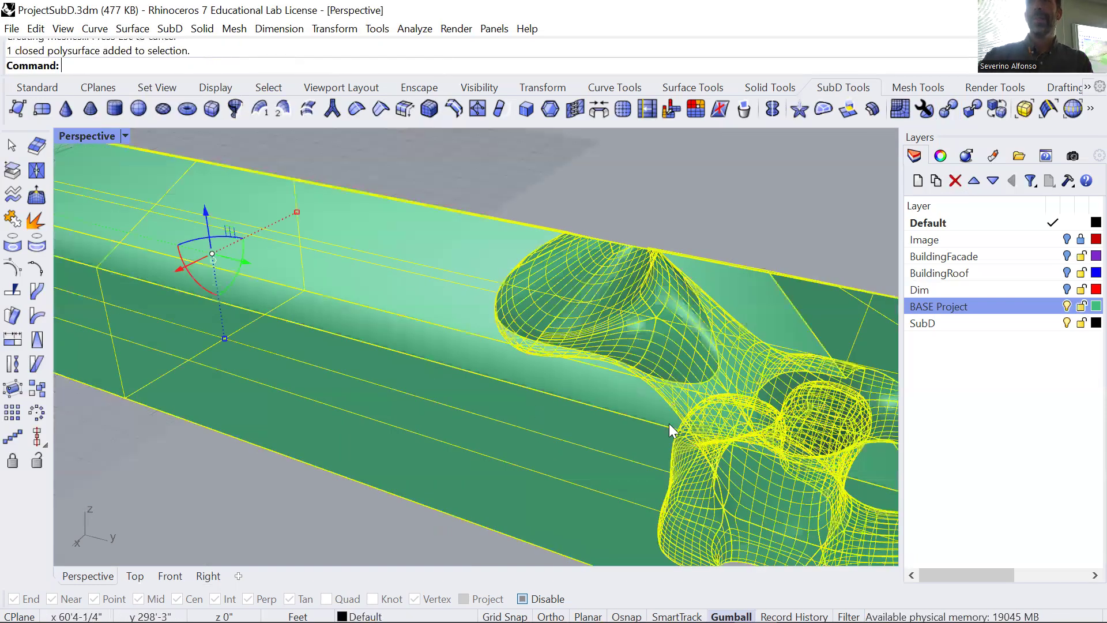
text(z)
key(Return)
text(s)
key(Return)
key(Escape)
right_drag(600, 410, 570, 342)
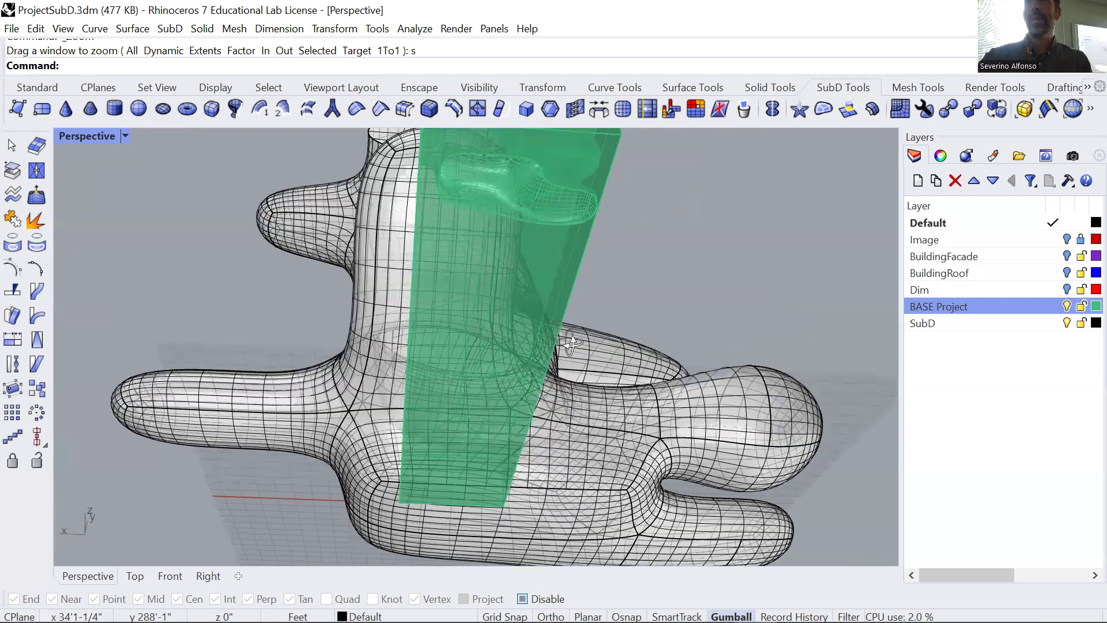
scroll(607, 434, down, 5)
right_drag(608, 434, 557, 348)
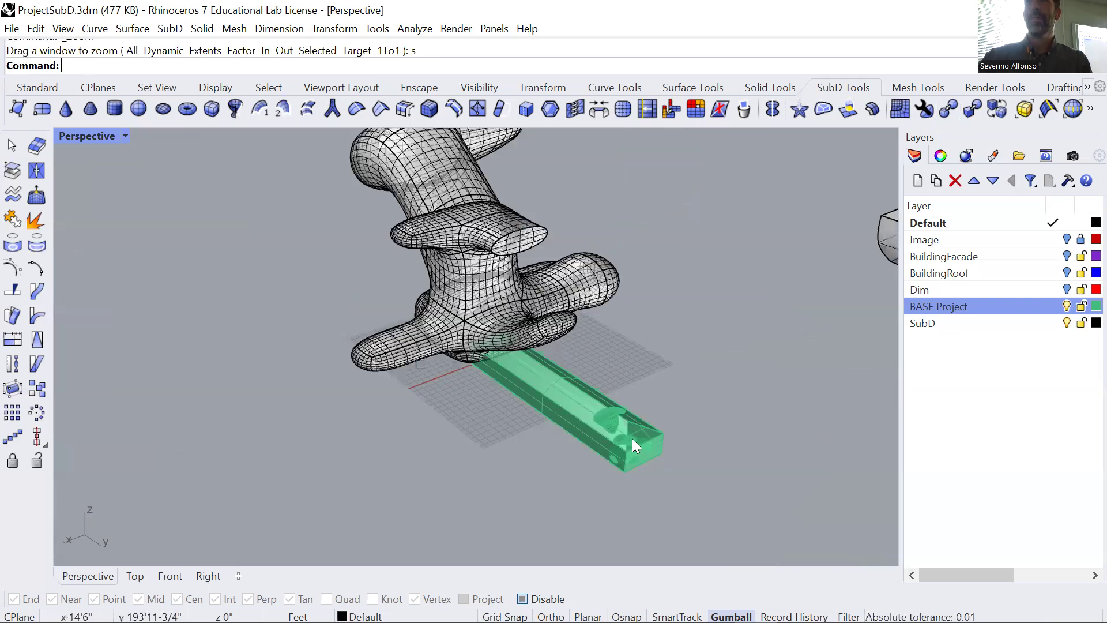
scroll(632, 438, up, 5)
scroll(657, 453, up, 3)
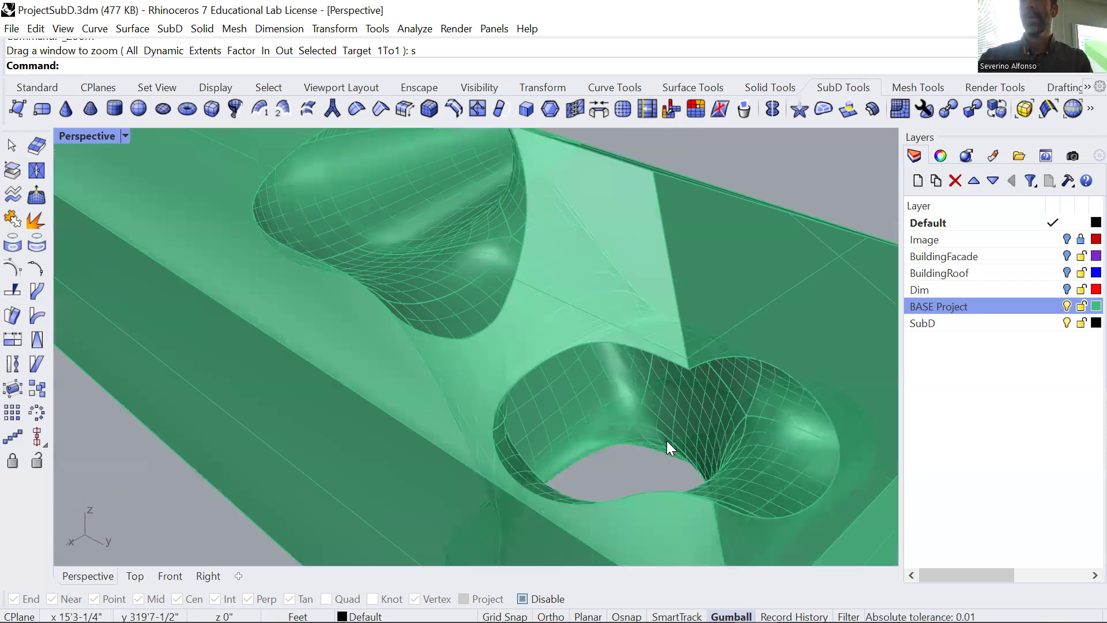
scroll(582, 364, down, 2)
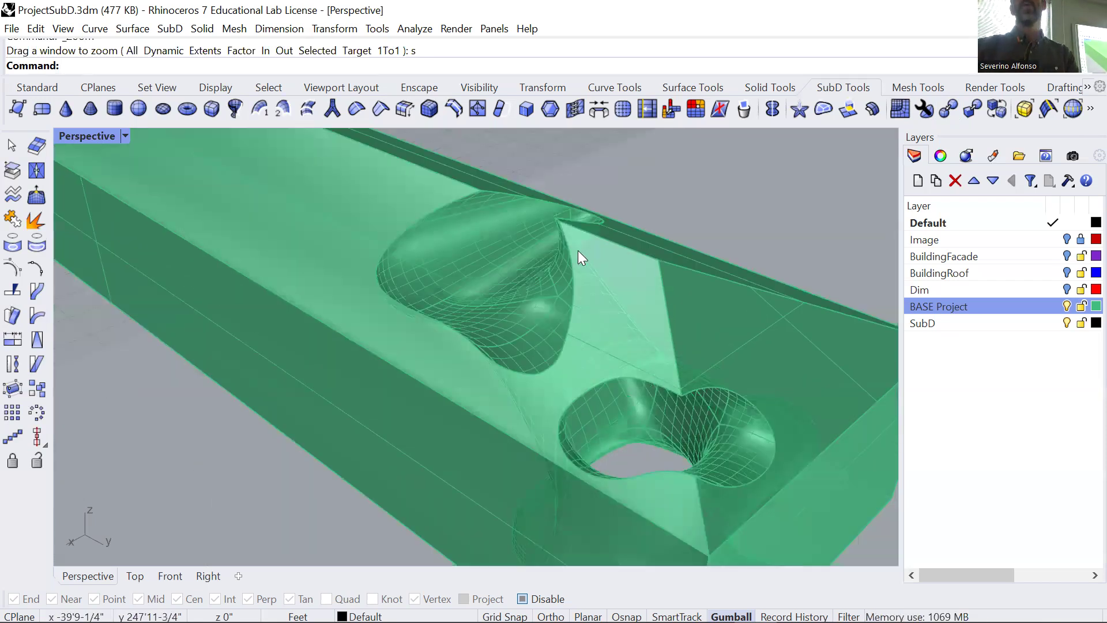
Delete the large branching SubD form and the half-rounded SubD solid, keeping only the base block.
scroll(578, 250, down, 6)
shift+right_drag(411, 180, 355, 313)
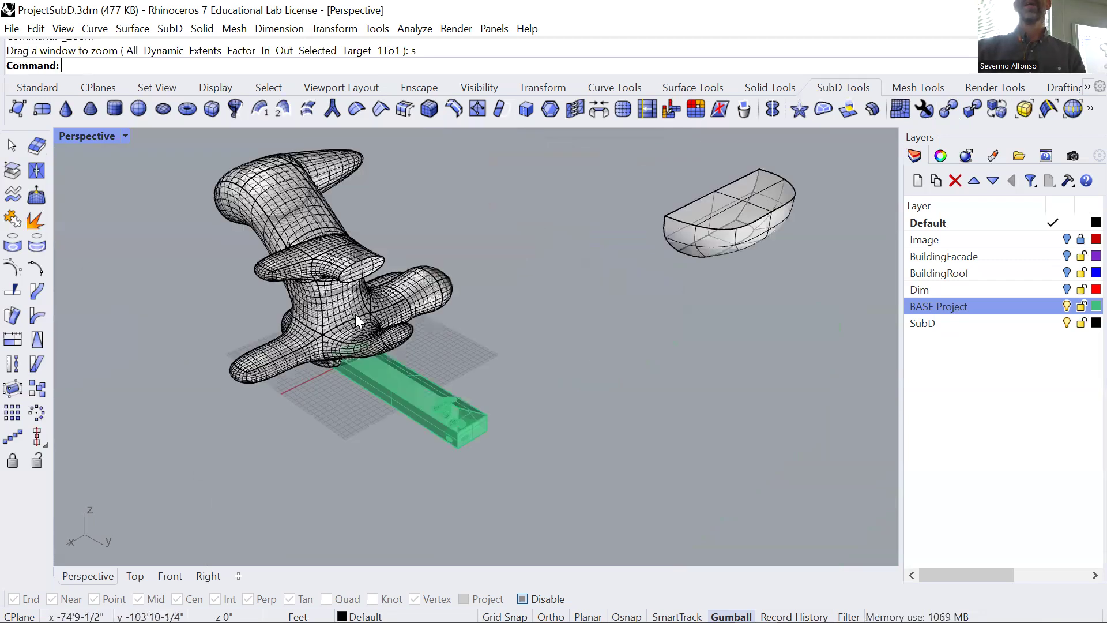
click(379, 308)
key(Delete)
click(739, 200)
key(Delete)
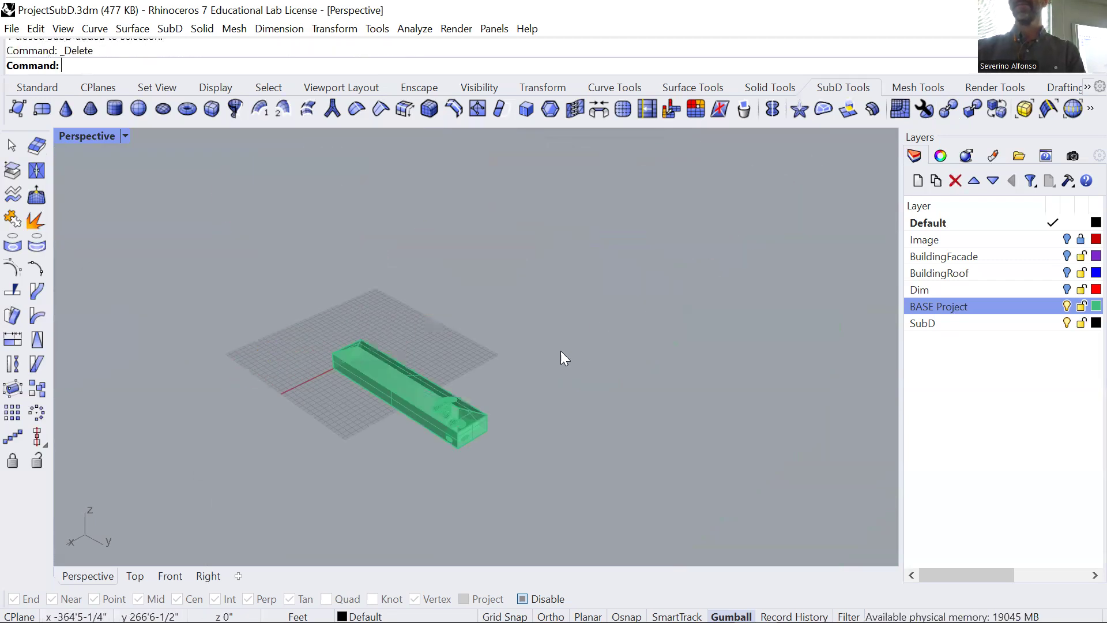
Inspect the remaining base block from several angles, checking how the carved cavities pass through its top and sides.
scroll(441, 433, up, 2)
scroll(497, 391, up, 8)
right_drag(458, 363, 497, 346)
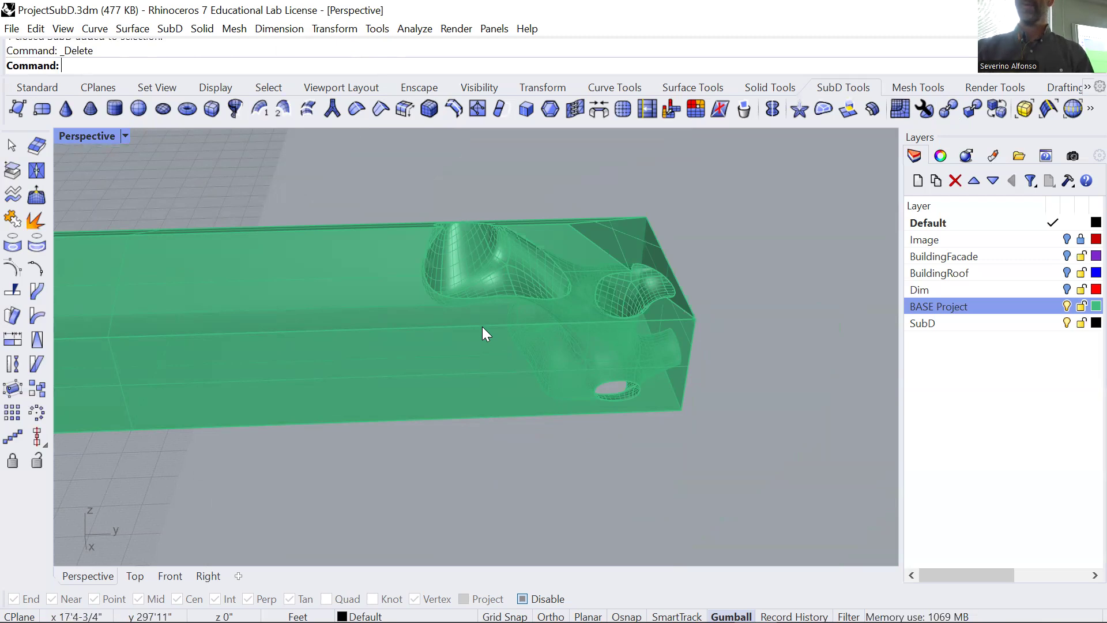
scroll(471, 328, down, 5)
right_drag(534, 380, 453, 351)
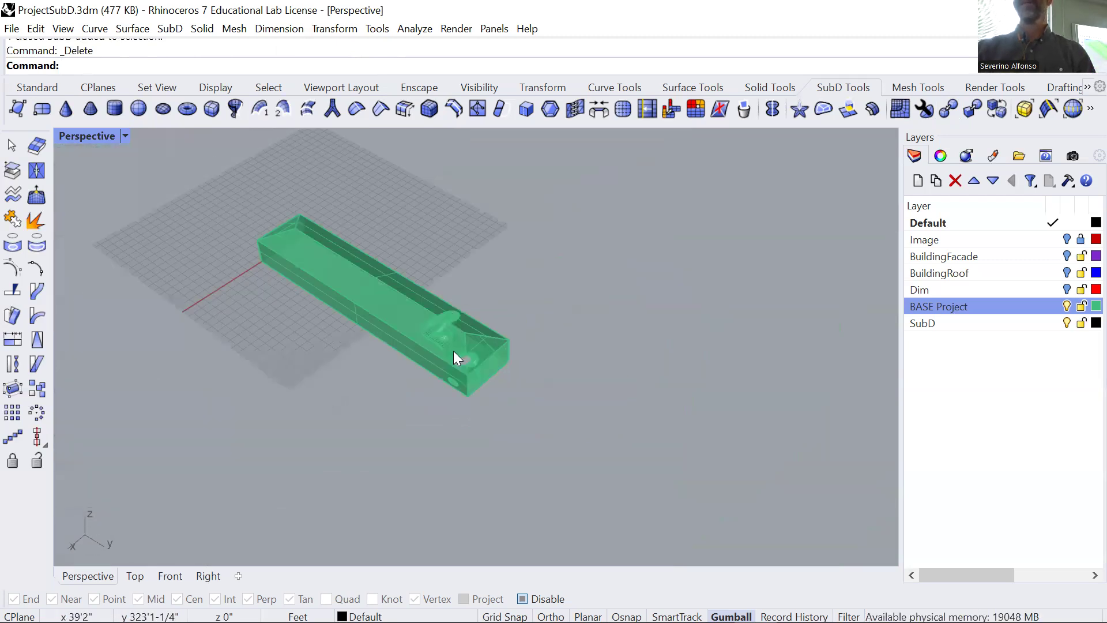
scroll(452, 351, up, 5)
scroll(450, 354, down, 1)
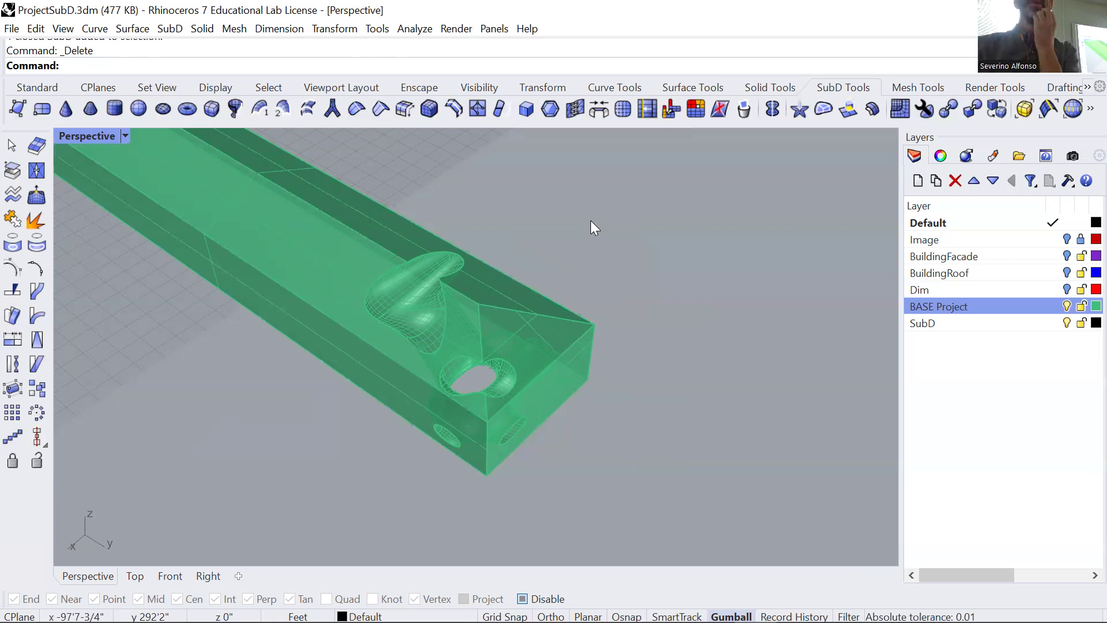
right_drag(235, 323, 309, 337)
scroll(288, 315, down, 6)
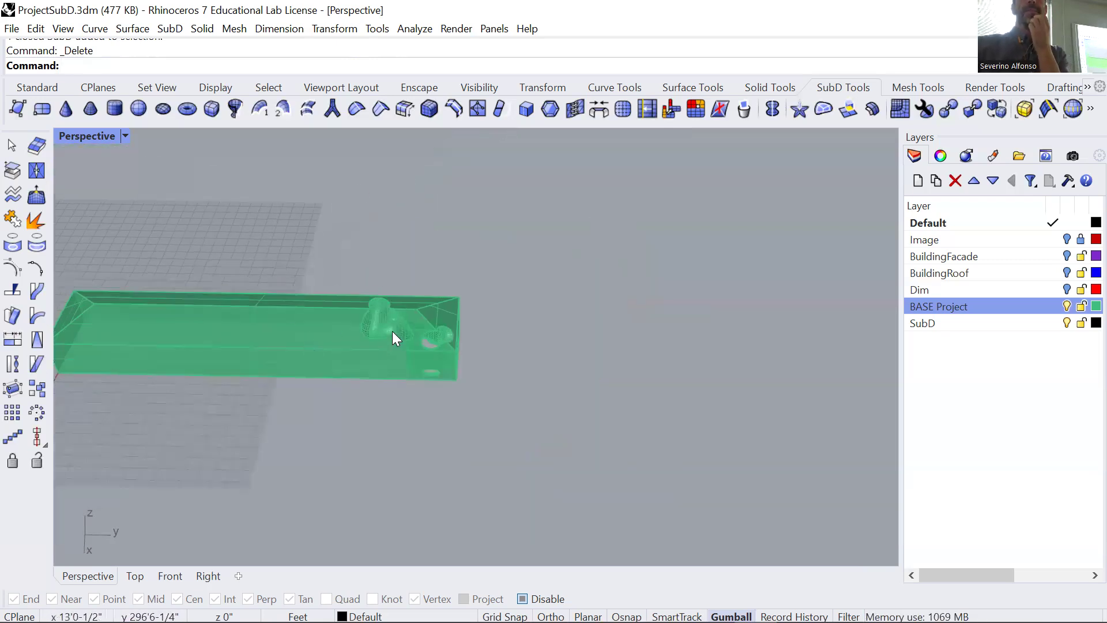